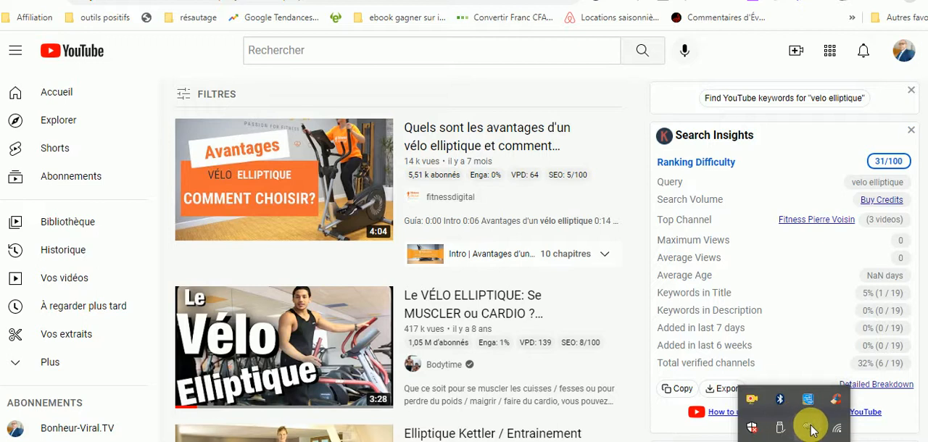
{"action": "left_click", "coordinate": [811, 426]}
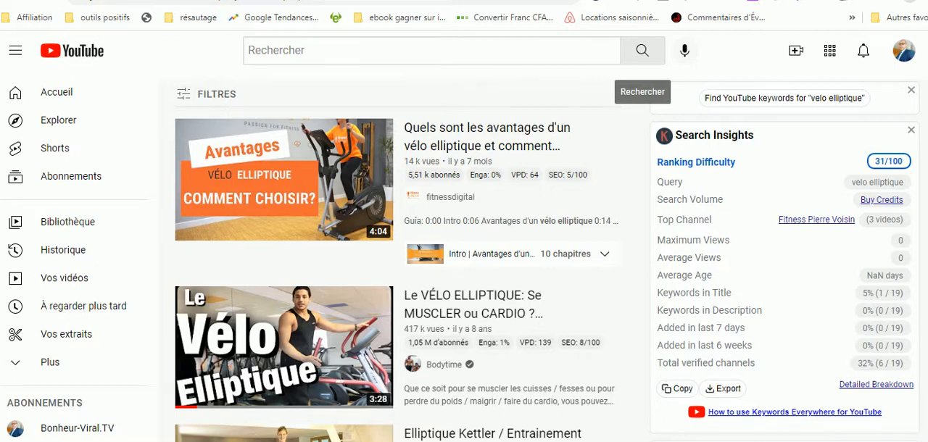
{"action": "scroll", "coordinate": [464, 261], "scroll_direction": "down", "scroll_amount": 3}
{"action": "scroll", "coordinate": [464, 261], "scroll_direction": "up", "scroll_amount": 3}
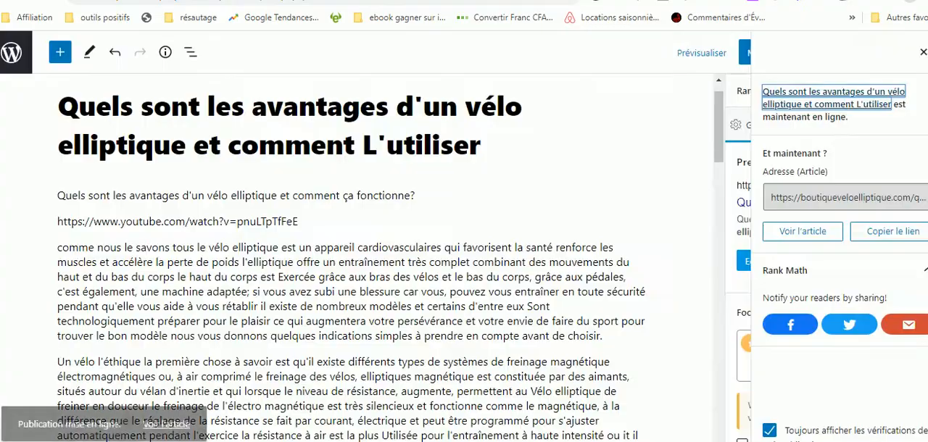
Leave the published article "Quels sont les avantages d'un vélo elliptique et comment L'utiliser" in WordPress and create a new blank article.
{"action": "left_click_drag", "start_coordinate": [717, 123], "coordinate": [717, 106]}
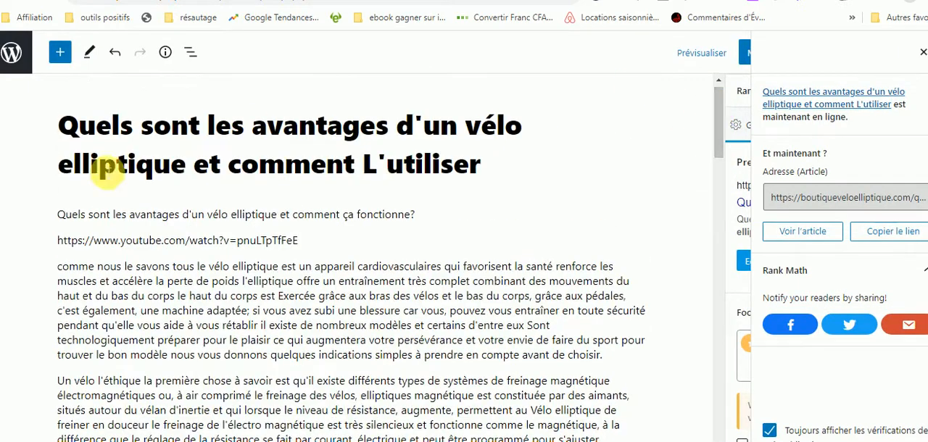
{"action": "left_click", "coordinate": [12, 54]}
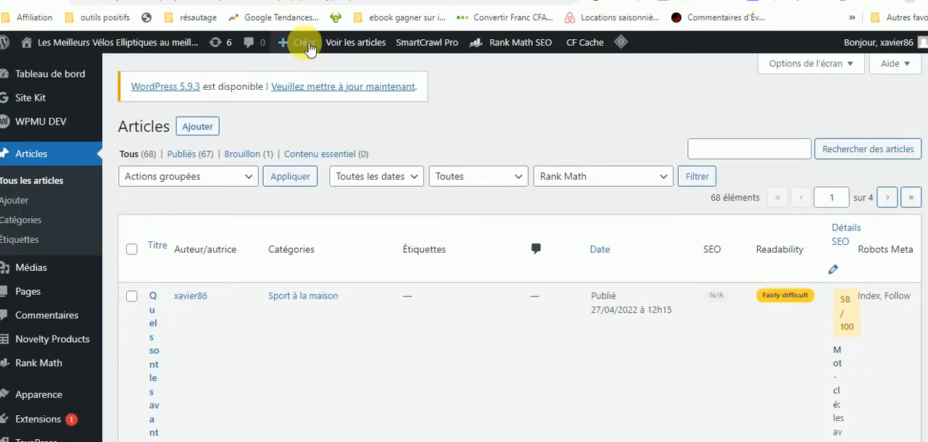
{"action": "mouse_move", "coordinate": [306, 45]}
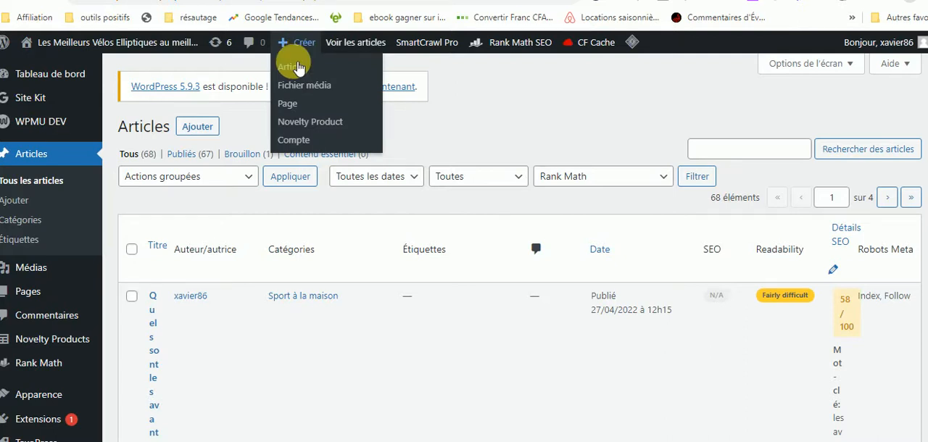
{"action": "left_click", "coordinate": [298, 67]}
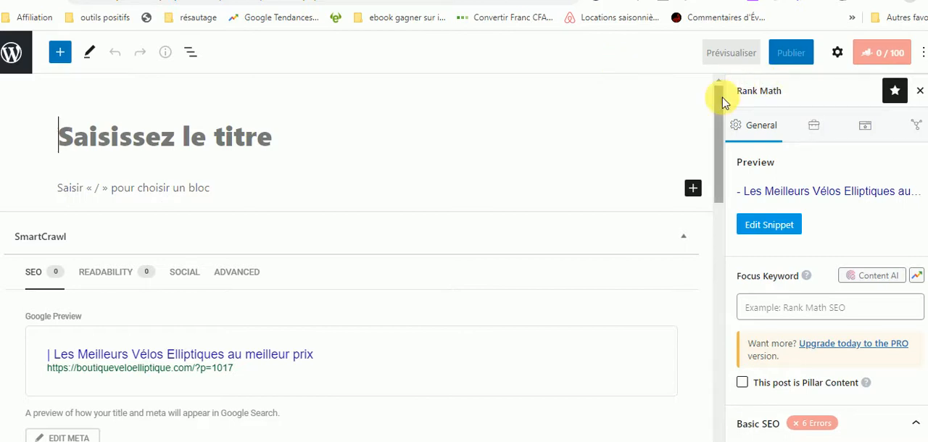
{"action": "mouse_move", "coordinate": [721, 93]}
{"action": "left_mouse_down"}
{"action": "mouse_move", "coordinate": [727, 192]}
{"action": "mouse_move", "coordinate": [729, 83]}
{"action": "left_mouse_up"}
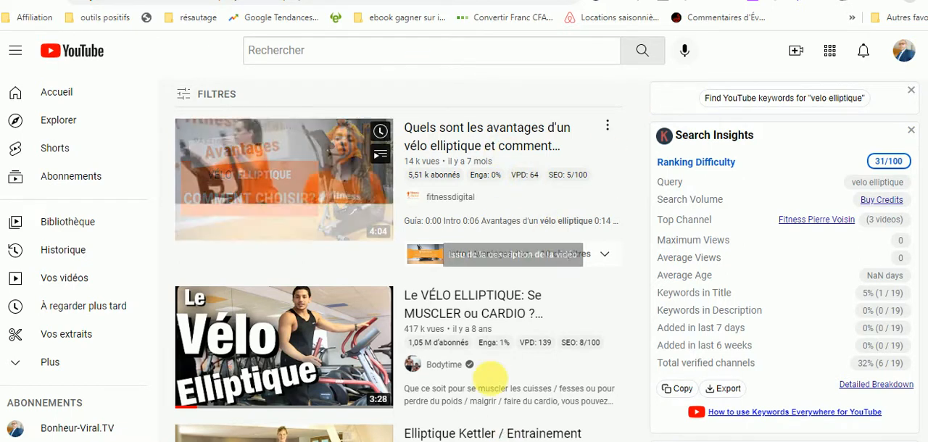
Switch to YouTube, try limiting the "velo elliptique" results to videos from this year, and rerun the search without that filter.
{"action": "left_click", "coordinate": [190, 97]}
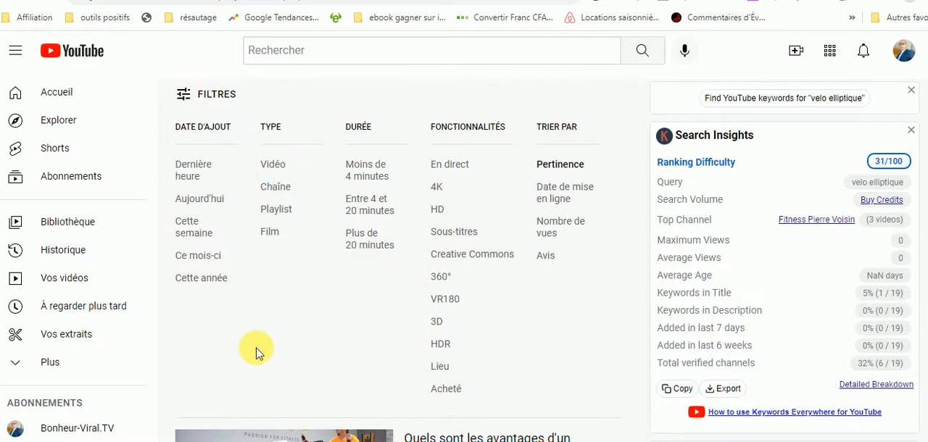
{"action": "left_click", "coordinate": [210, 282]}
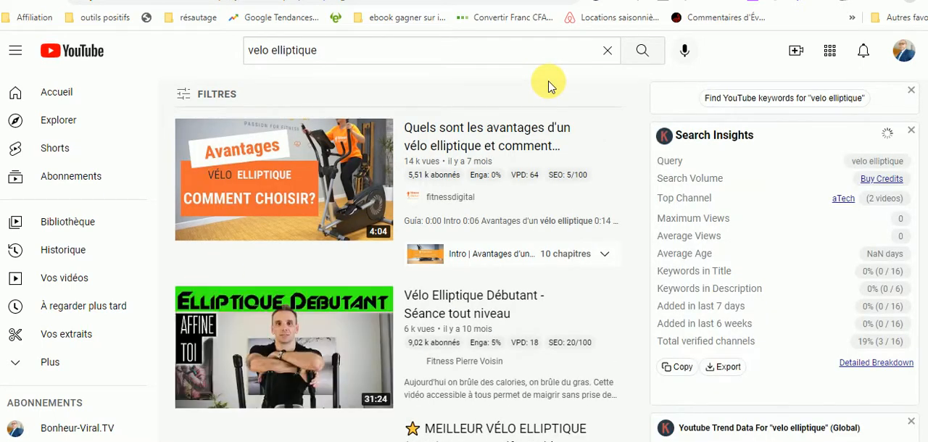
{"action": "left_click", "coordinate": [185, 95]}
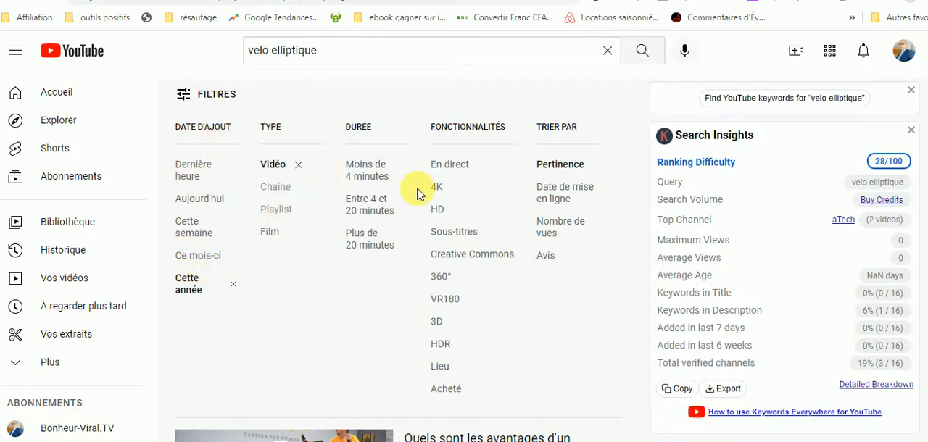
{"action": "left_click", "coordinate": [356, 57]}
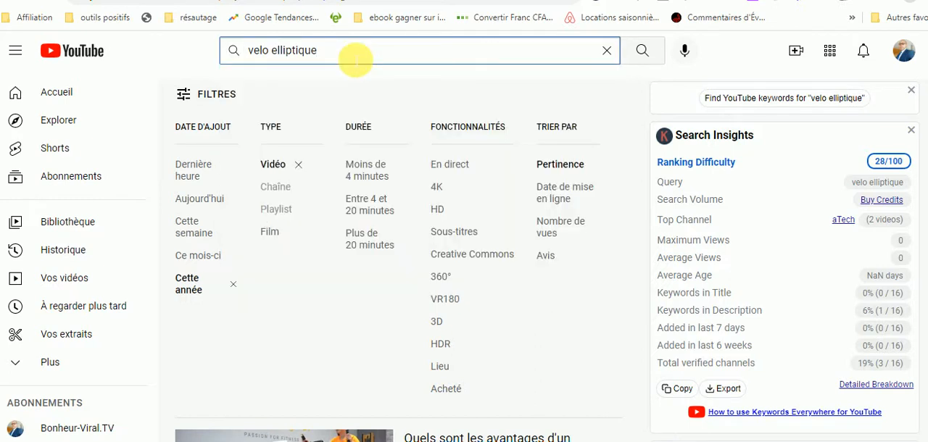
{"action": "key", "text": "Return"}
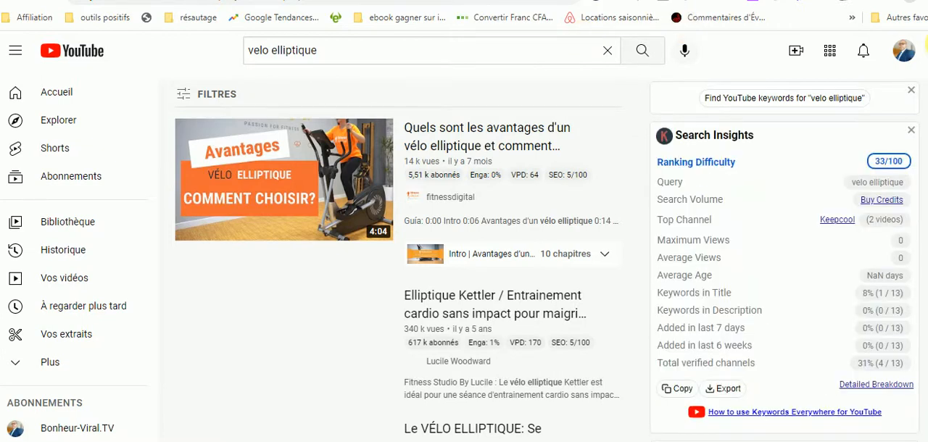
Examine the YouTube results for "velo elliptique" to find a suitable video for the new article.
{"action": "scroll", "coordinate": [399, 261], "scroll_direction": "down", "scroll_amount": 5}
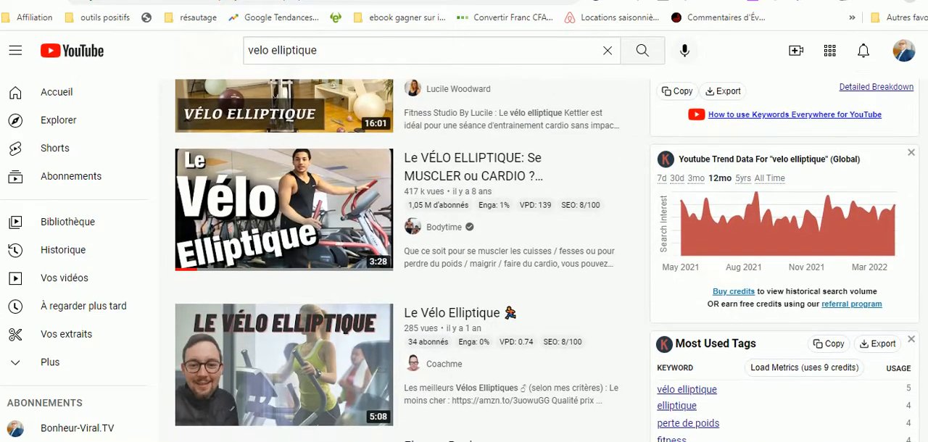
{"action": "scroll", "coordinate": [399, 261], "scroll_direction": "down", "scroll_amount": 2}
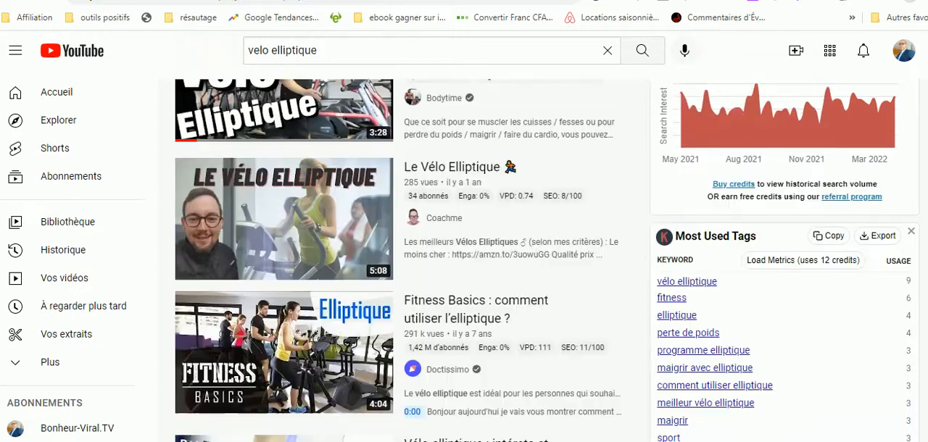
{"action": "scroll", "coordinate": [398, 261], "scroll_direction": "down", "scroll_amount": 3}
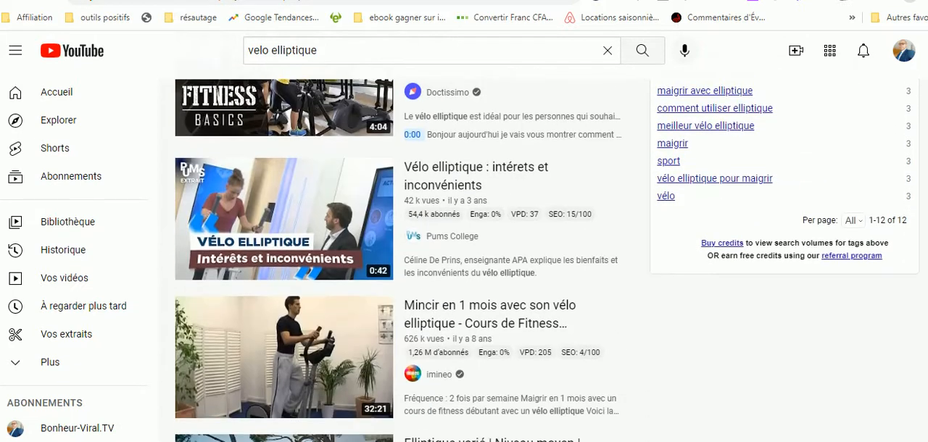
{"action": "scroll", "coordinate": [399, 261], "scroll_direction": "down", "scroll_amount": 4}
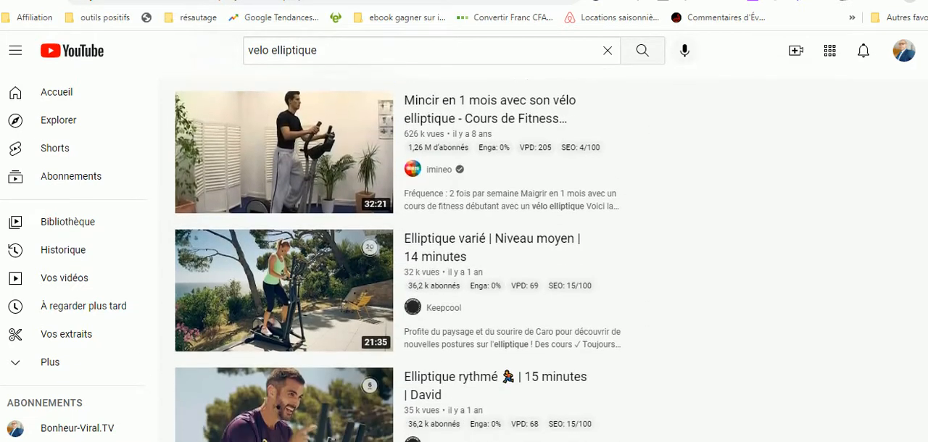
{"action": "scroll", "coordinate": [399, 261], "scroll_direction": "down", "scroll_amount": 8}
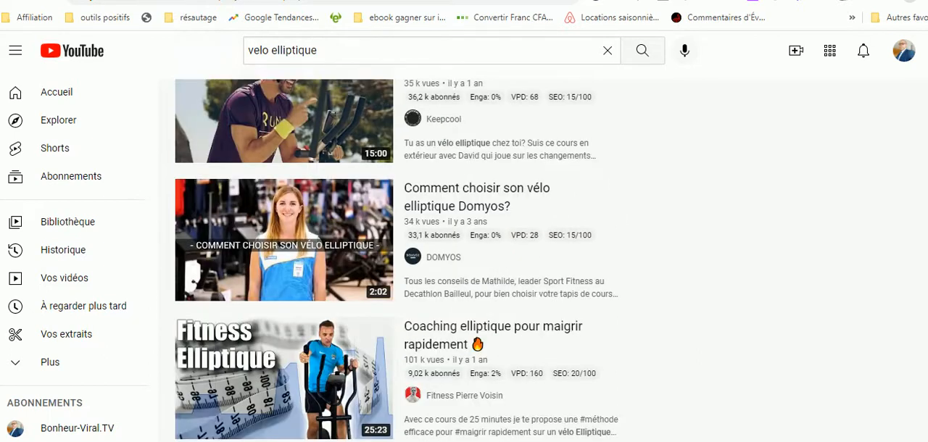
{"action": "scroll", "coordinate": [399, 261], "scroll_direction": "down", "scroll_amount": 5}
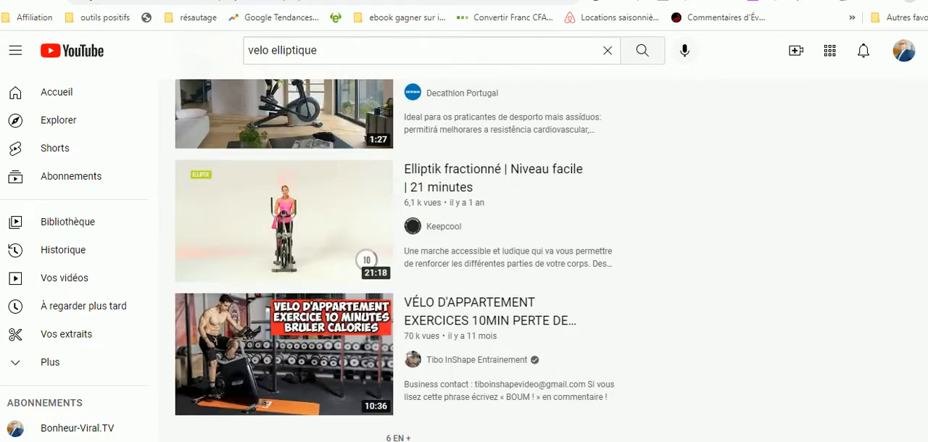
{"action": "scroll", "coordinate": [398, 261], "scroll_direction": "down", "scroll_amount": 5}
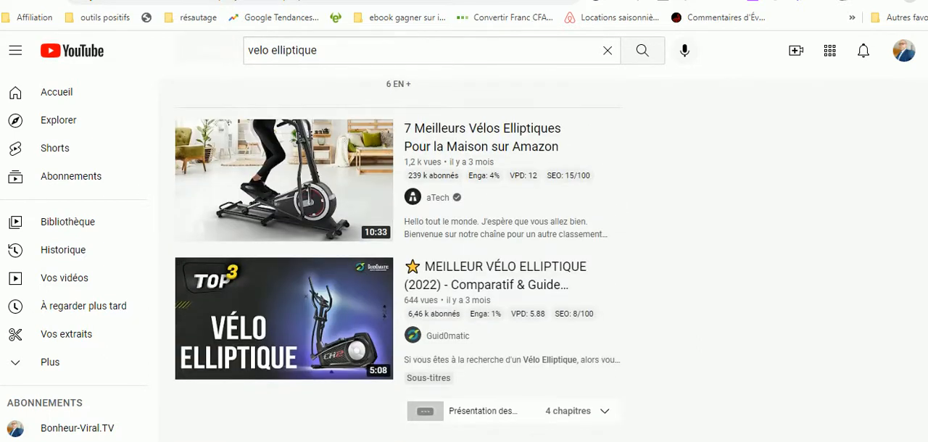
{"action": "scroll", "coordinate": [399, 261], "scroll_direction": "down", "scroll_amount": 1}
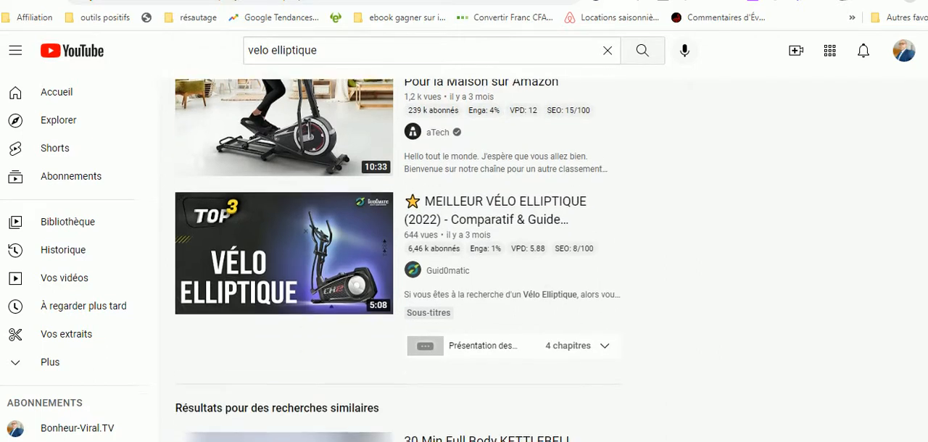
{"action": "scroll", "coordinate": [399, 261], "scroll_direction": "down", "scroll_amount": 4}
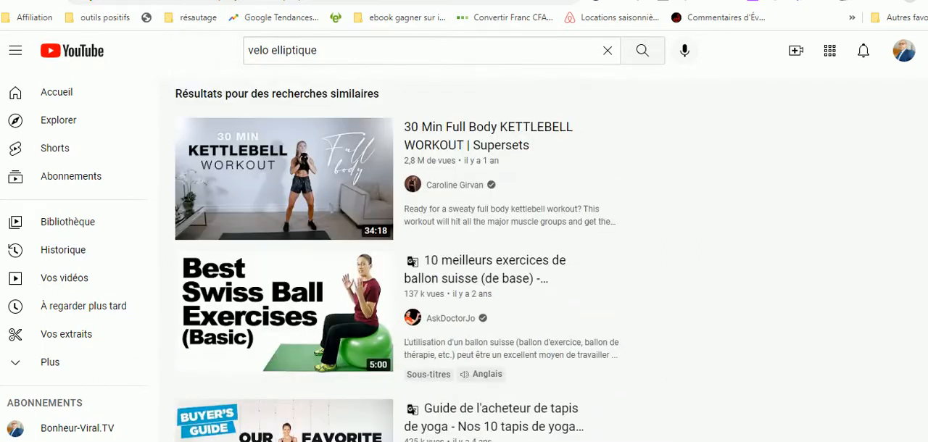
{"action": "scroll", "coordinate": [399, 261], "scroll_direction": "down", "scroll_amount": 4}
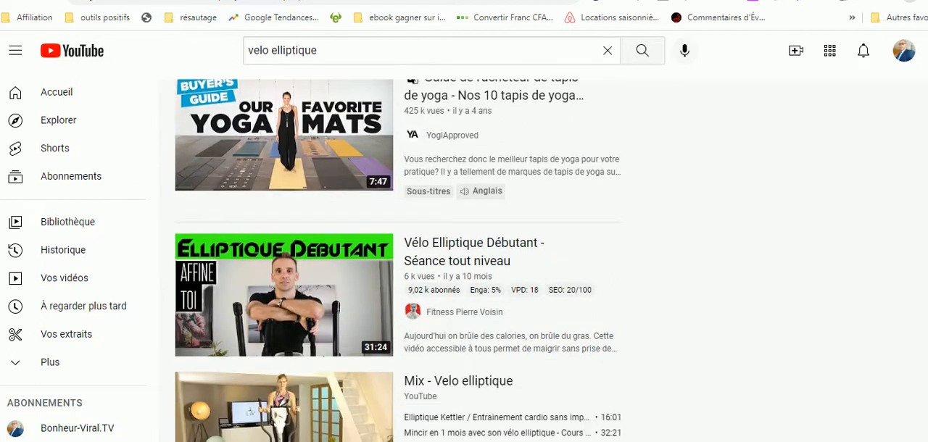
{"action": "scroll", "coordinate": [397, 262], "scroll_direction": "down", "scroll_amount": 1}
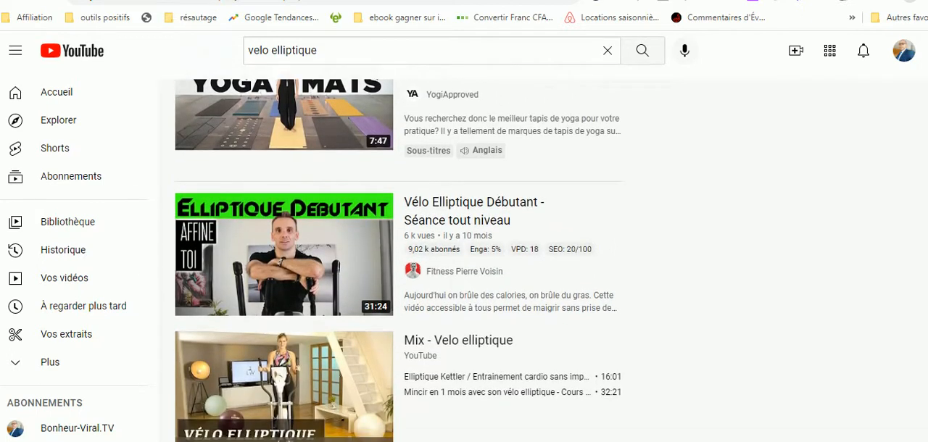
{"action": "scroll", "coordinate": [398, 261], "scroll_direction": "down", "scroll_amount": 2}
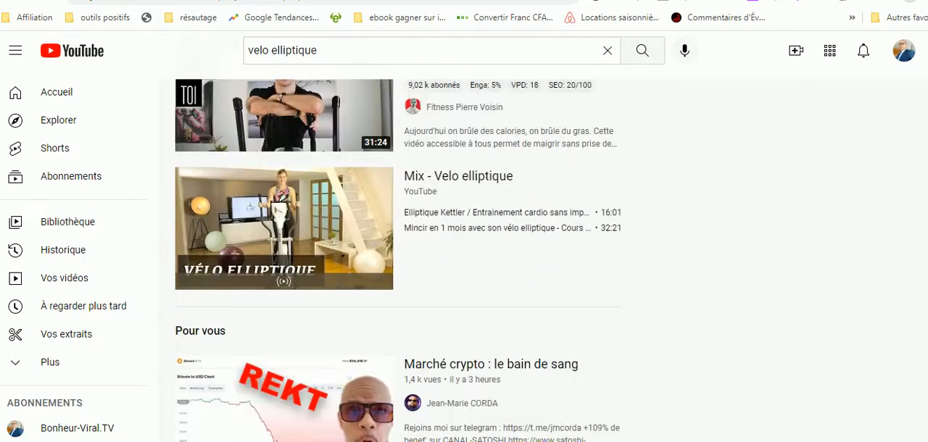
{"action": "scroll", "coordinate": [397, 261], "scroll_direction": "up", "scroll_amount": 1}
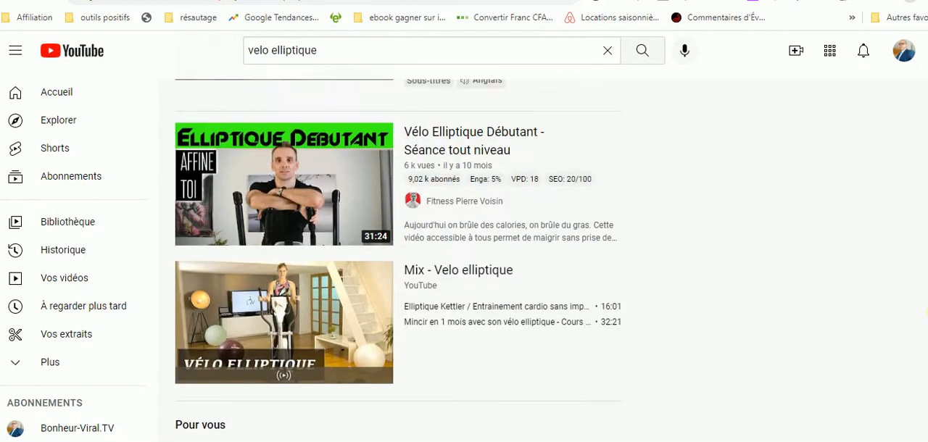
{"action": "scroll", "coordinate": [397, 261], "scroll_direction": "up", "scroll_amount": 4}
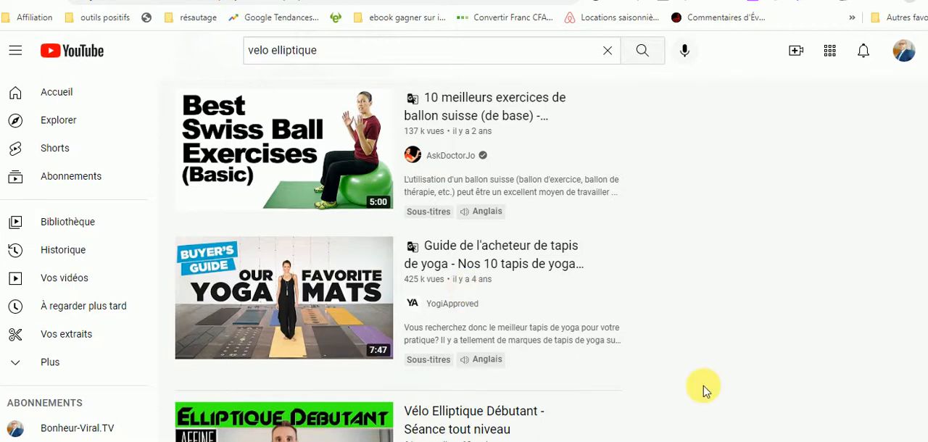
{"action": "scroll", "coordinate": [398, 261], "scroll_direction": "up", "scroll_amount": 2}
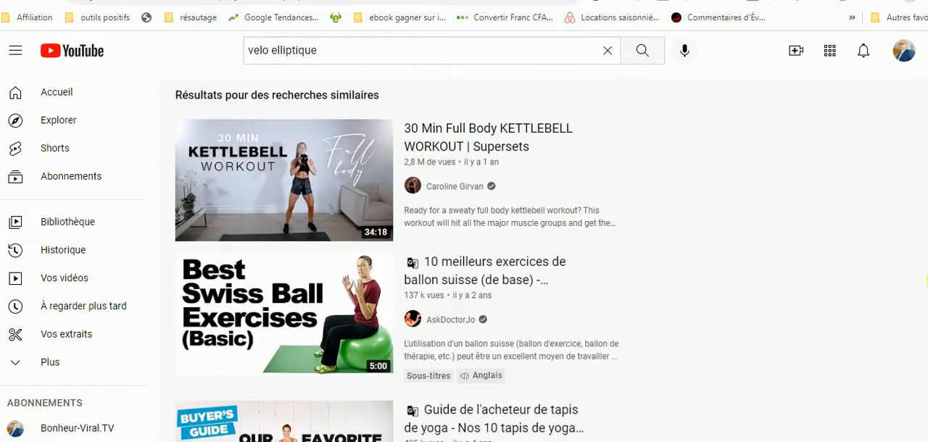
{"action": "scroll", "coordinate": [397, 261], "scroll_direction": "up", "scroll_amount": 2}
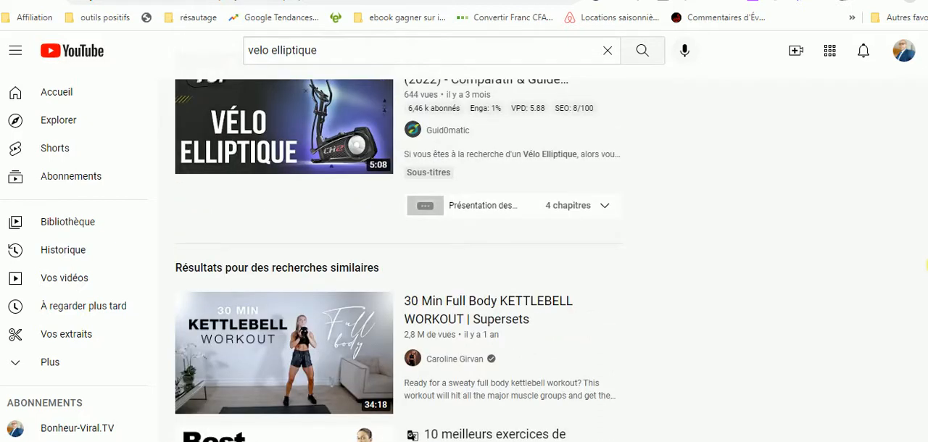
{"action": "scroll", "coordinate": [926, 266], "scroll_direction": "up", "scroll_amount": 2}
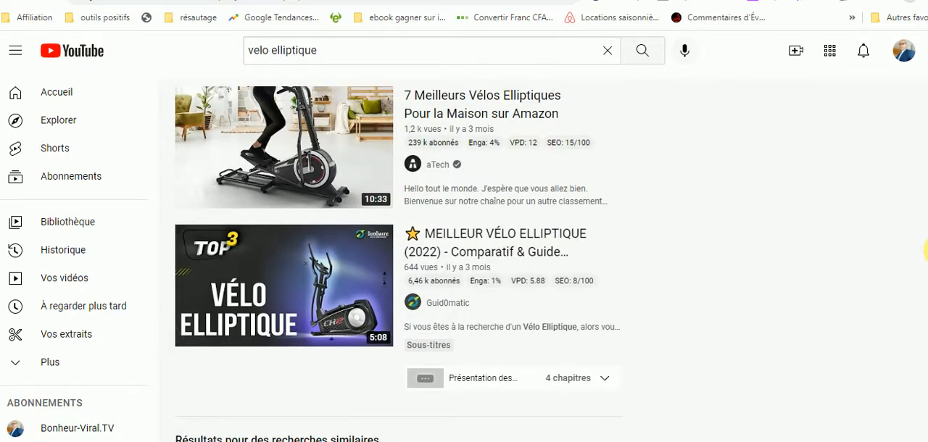
{"action": "scroll", "coordinate": [926, 250], "scroll_direction": "up", "scroll_amount": 1}
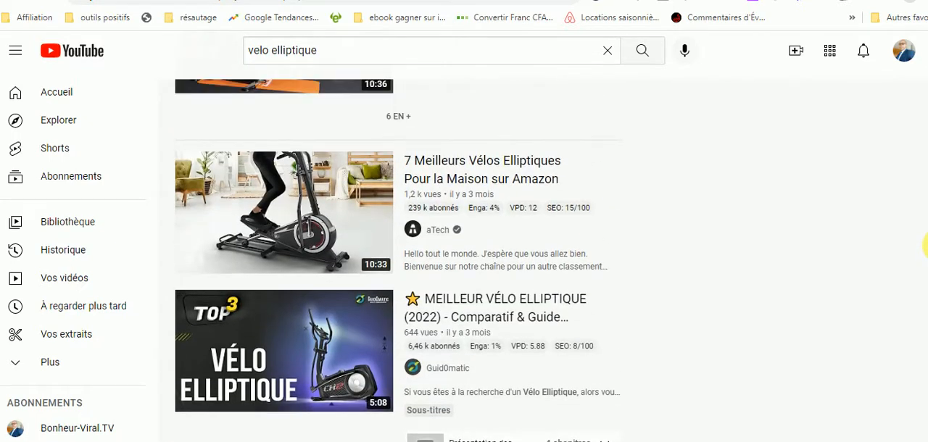
Copy the link of YouTube's "MEILLEUR VÉLO ELLIPTIQUE (2022)" video and paste it as the Youtube URL in WordPress's 1-Click Blog Post section.
{"action": "right_click", "coordinate": [467, 303]}
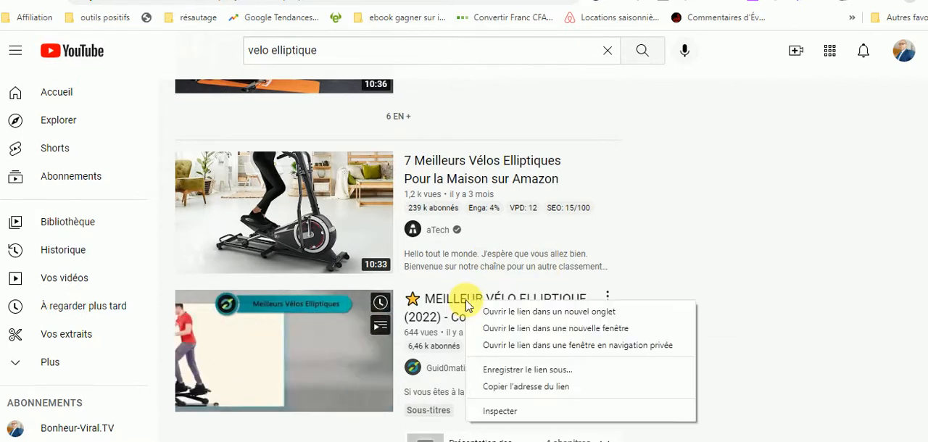
{"action": "left_click", "coordinate": [522, 388]}
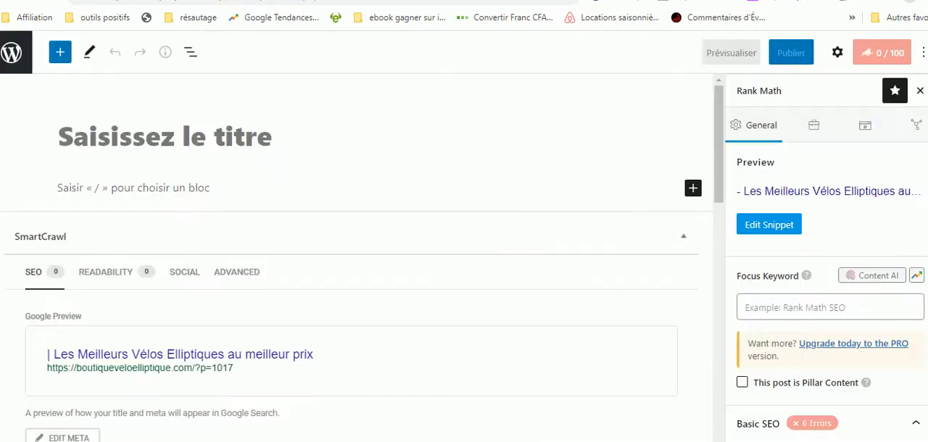
{"action": "left_click_drag", "start_coordinate": [718, 109], "coordinate": [696, 301]}
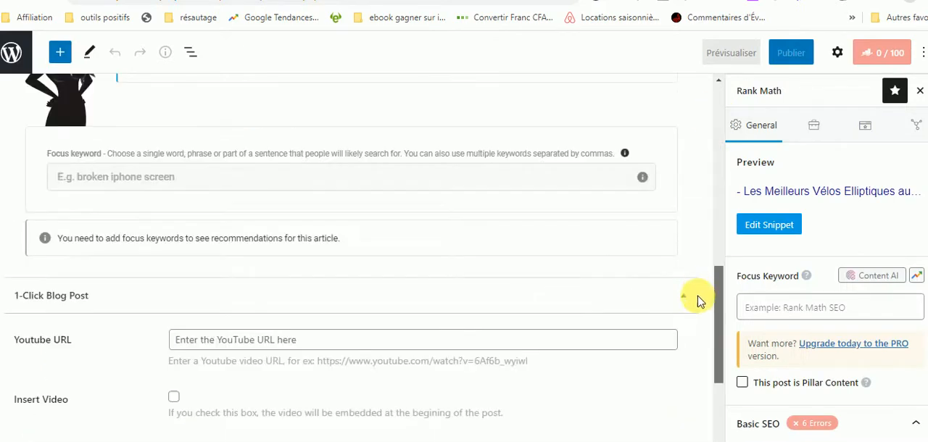
{"action": "scroll", "coordinate": [696, 312], "scroll_direction": "down", "scroll_amount": 2}
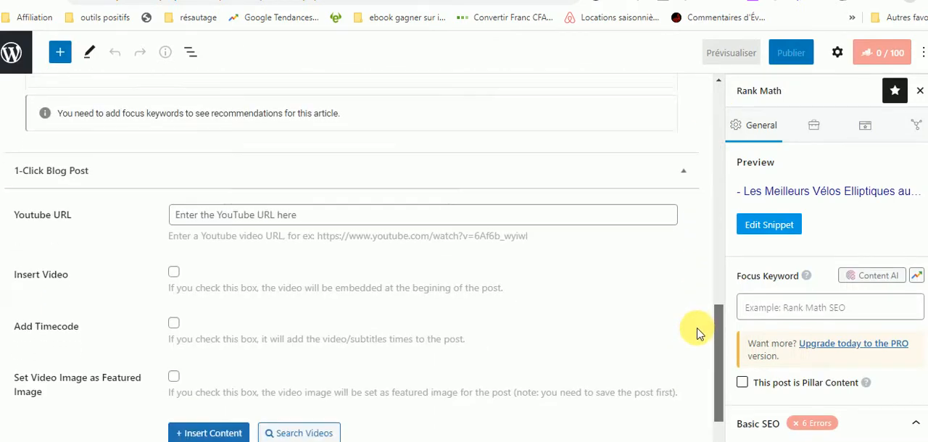
{"action": "left_click", "coordinate": [195, 178]}
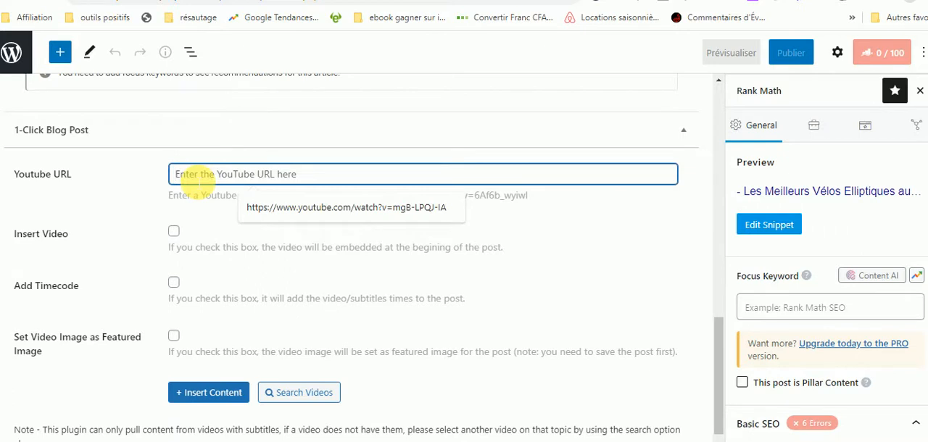
{"action": "type", "text": "https://www.youtube.com/watch?v=xaPUxxSNNyk"}
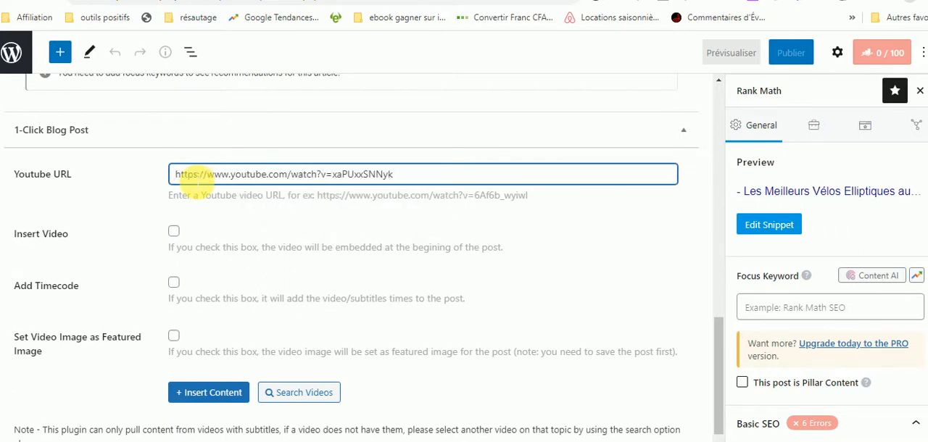
Enable Insert Video and Set Video Image as Featured Image, leave Add Timecode off, and insert the video's content into the article.
{"action": "left_click_drag", "start_coordinate": [927, 125], "coordinate": [927, 138]}
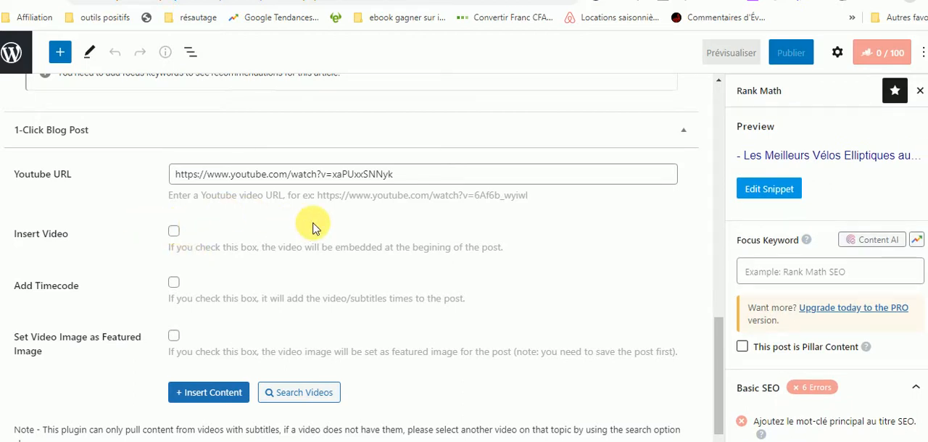
{"action": "left_click", "coordinate": [175, 234]}
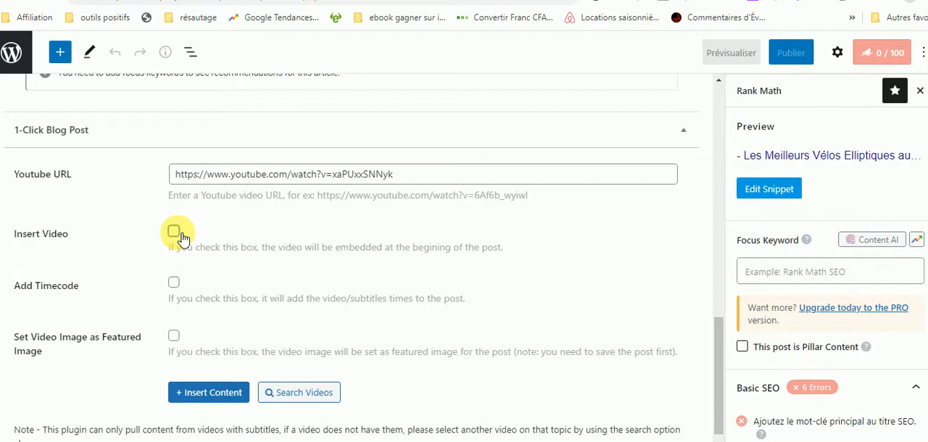
{"action": "left_click", "coordinate": [177, 341]}
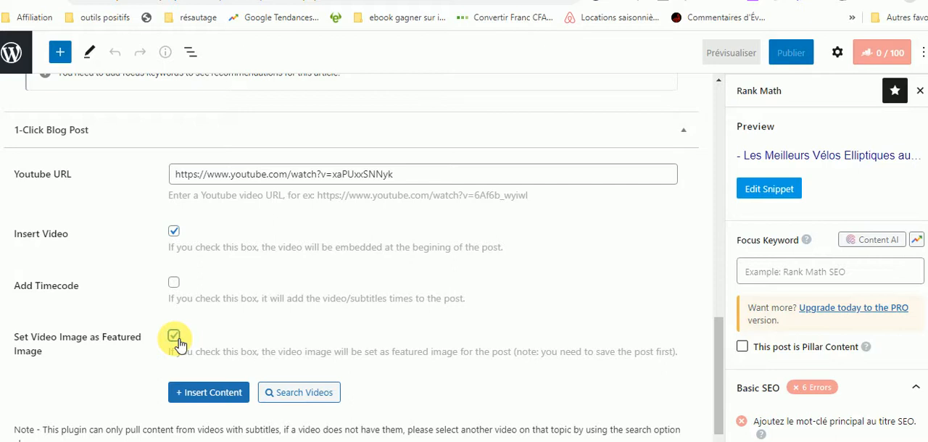
{"action": "left_click", "coordinate": [224, 396]}
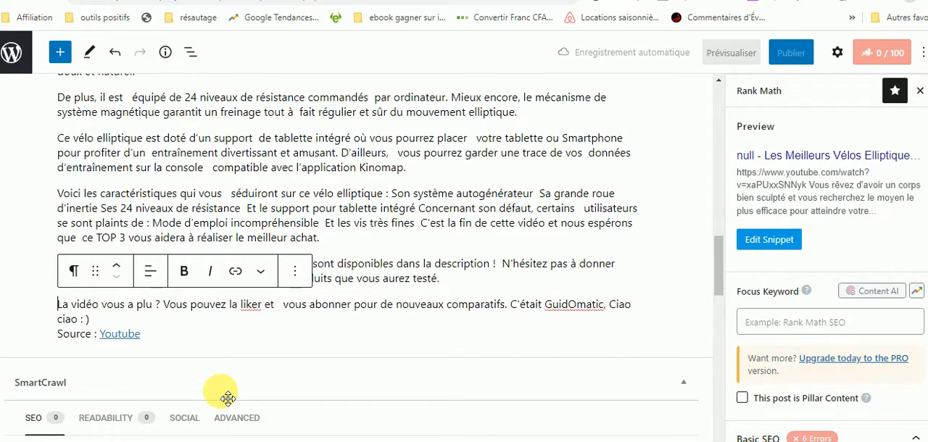
Examine the inserted article text, the 1-Click Blog Post settings and the Rank Math Basic SEO checks.
{"action": "left_click_drag", "start_coordinate": [717, 269], "coordinate": [704, 43]}
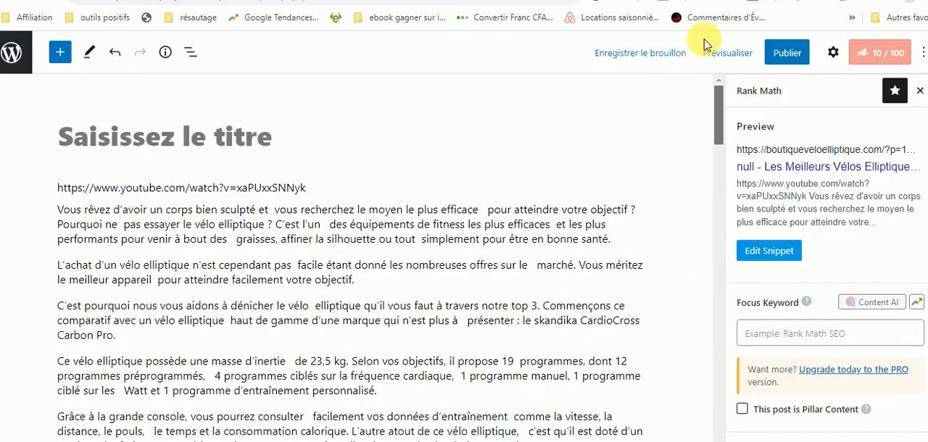
{"action": "left_click_drag", "start_coordinate": [715, 108], "coordinate": [710, 408]}
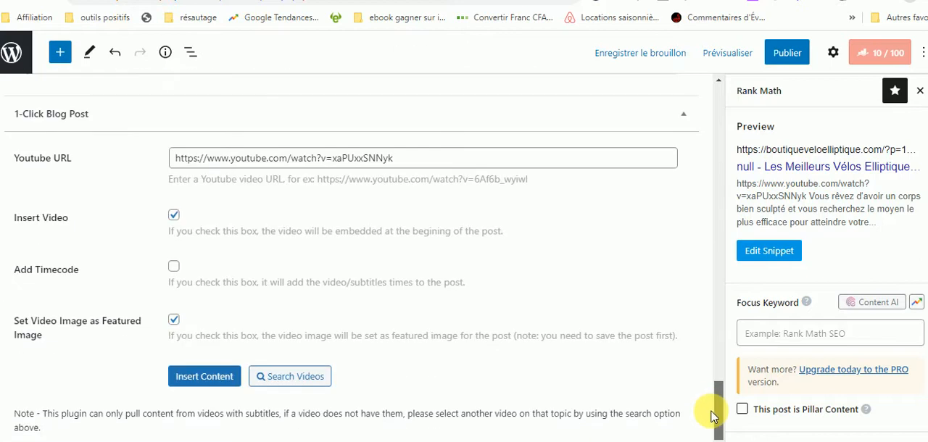
{"action": "left_click", "coordinate": [716, 364]}
{"action": "left_click_drag", "start_coordinate": [718, 352], "coordinate": [714, 439]}
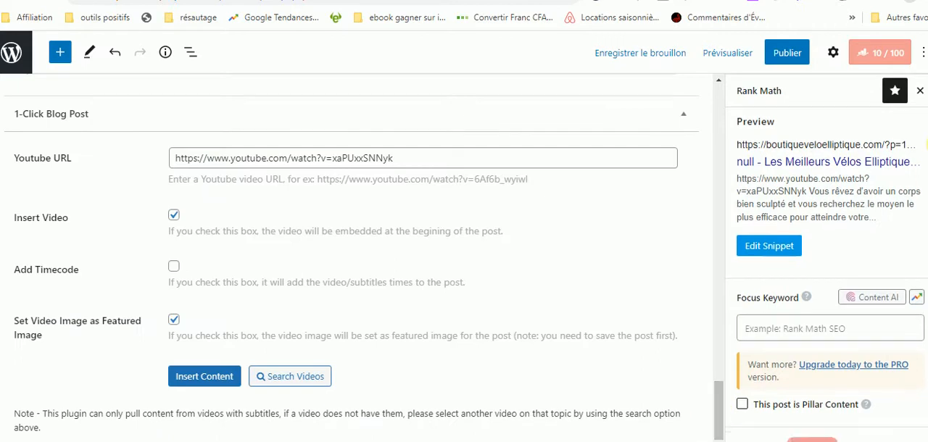
{"action": "scroll", "coordinate": [827, 254], "scroll_direction": "down", "scroll_amount": 5}
{"action": "scroll", "coordinate": [827, 254], "scroll_direction": "up", "scroll_amount": 6}
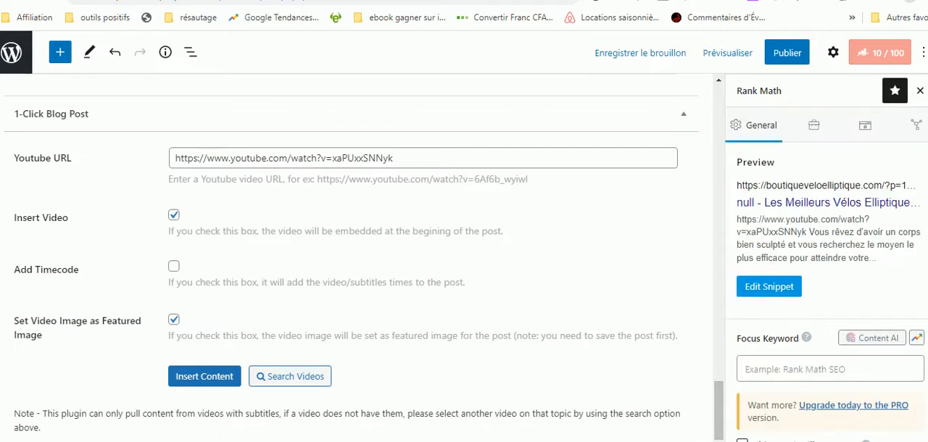
{"action": "scroll", "coordinate": [827, 275], "scroll_direction": "down", "scroll_amount": 4}
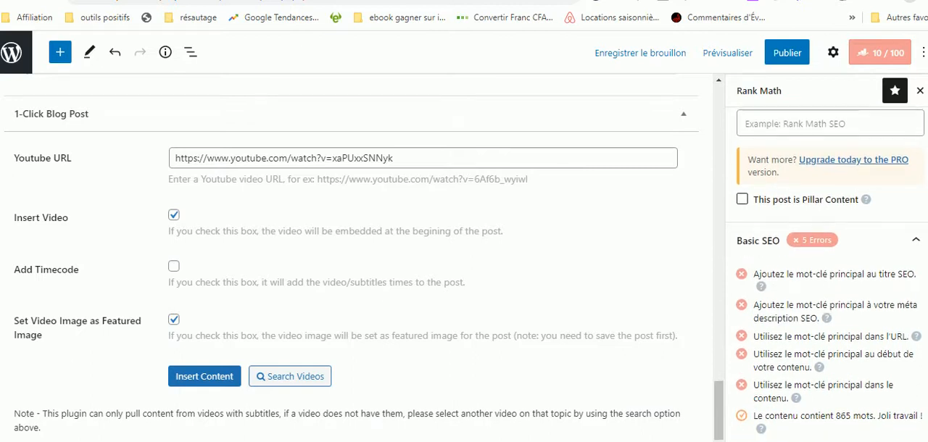
{"action": "scroll", "coordinate": [826, 276], "scroll_direction": "down", "scroll_amount": 2}
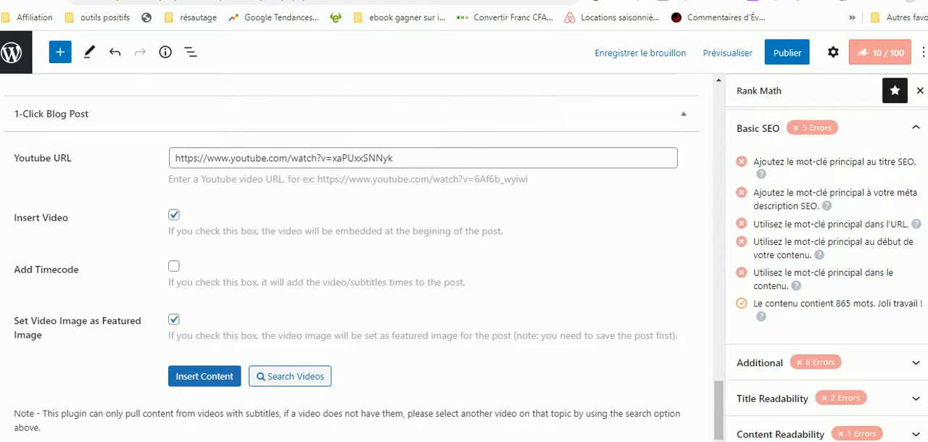
{"action": "scroll", "coordinate": [827, 276], "scroll_direction": "up", "scroll_amount": 6}
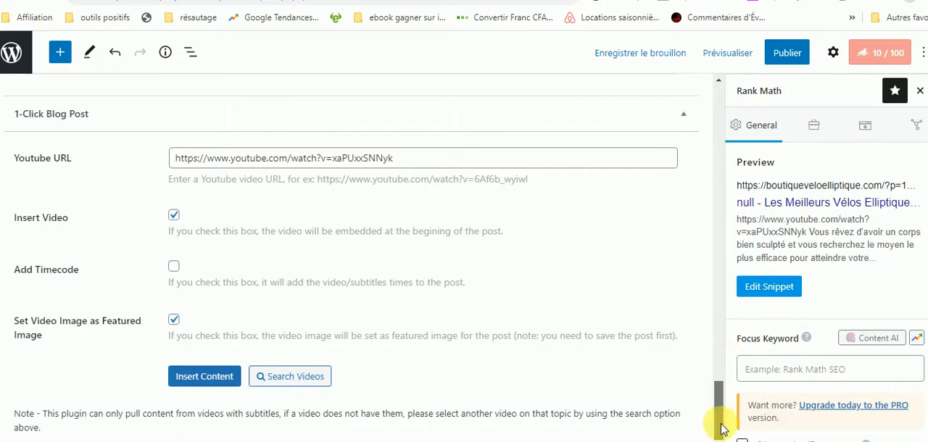
{"action": "left_click_drag", "start_coordinate": [719, 425], "coordinate": [719, 99]}
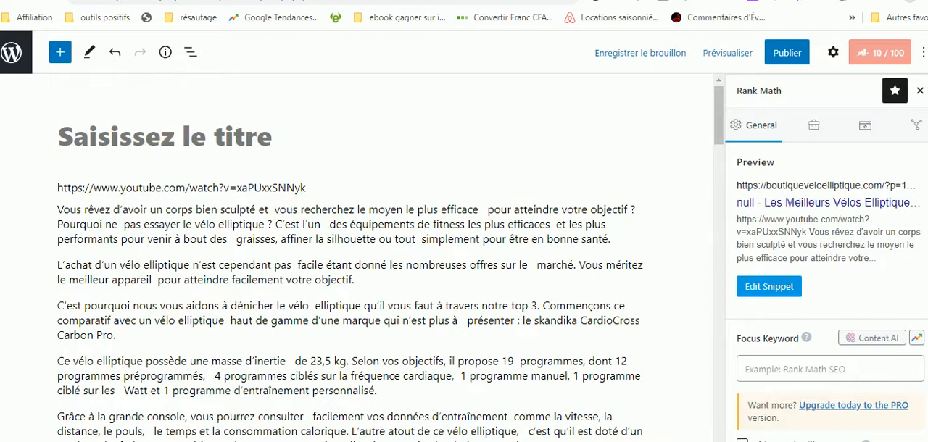
Copy the video's title from YouTube into the WordPress article title and complete it as "⭐ MEILLEUR VÉLO ELLIPTIQUE (2022) - Comparatif & Guide Pratique".
{"action": "key", "text": "ctrl+Tab"}
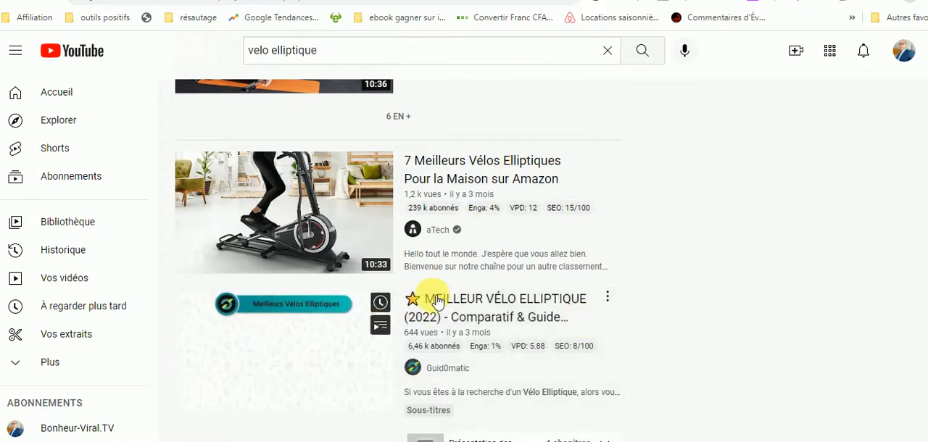
{"action": "left_click_drag", "start_coordinate": [468, 299], "coordinate": [580, 330]}
{"action": "key", "text": "ctrl+c"}
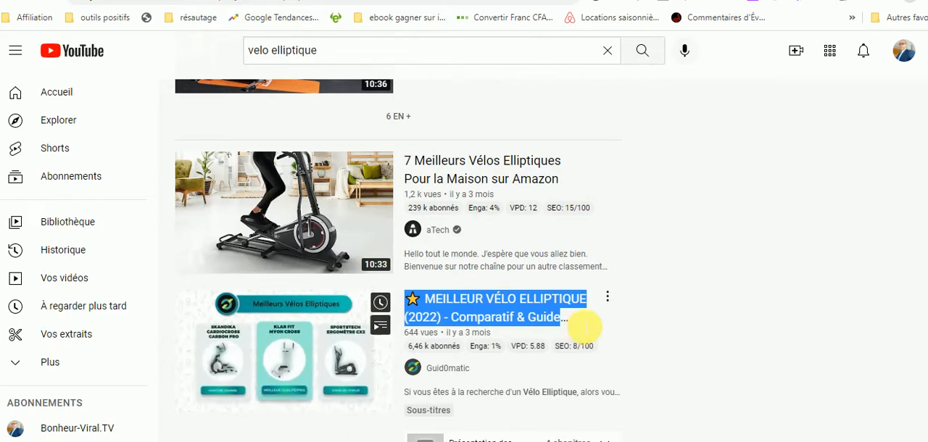
{"action": "right_click", "coordinate": [503, 298]}
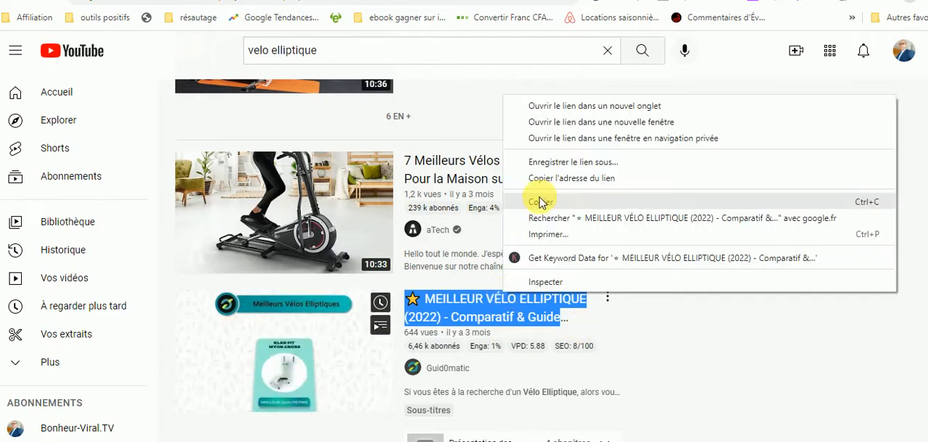
{"action": "left_click", "coordinate": [541, 202]}
{"action": "left_click", "coordinate": [344, 1]}
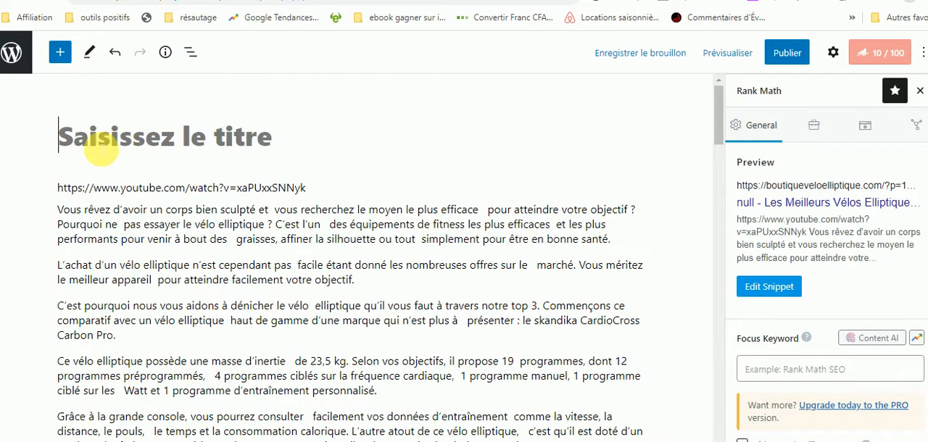
{"action": "left_click", "coordinate": [101, 150]}
{"action": "key", "text": "ctrl+v"}
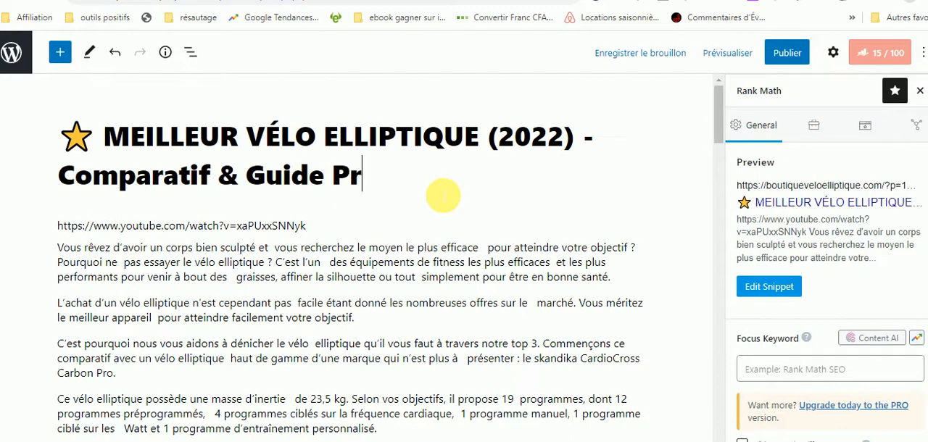
{"action": "type", "text": "Pratique"}
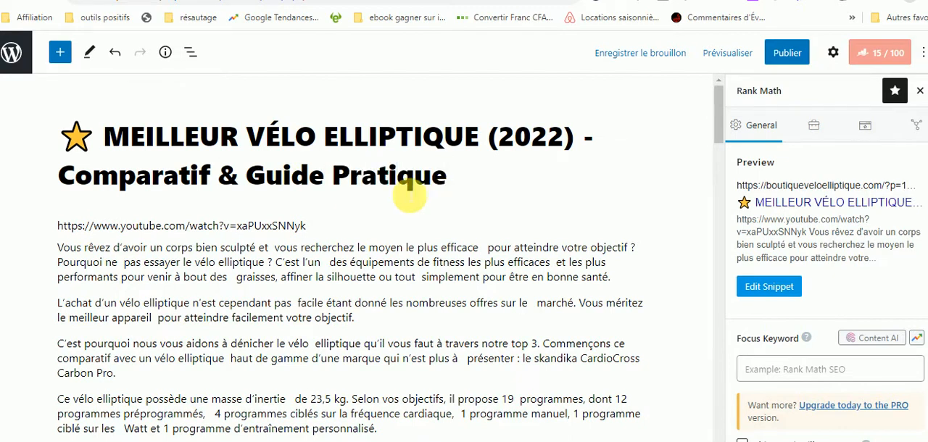
Copy the full article title into a new paragraph above the YouTube video link.
{"action": "left_click_drag", "start_coordinate": [72, 136], "coordinate": [484, 182]}
{"action": "key", "text": "ctrl+c"}
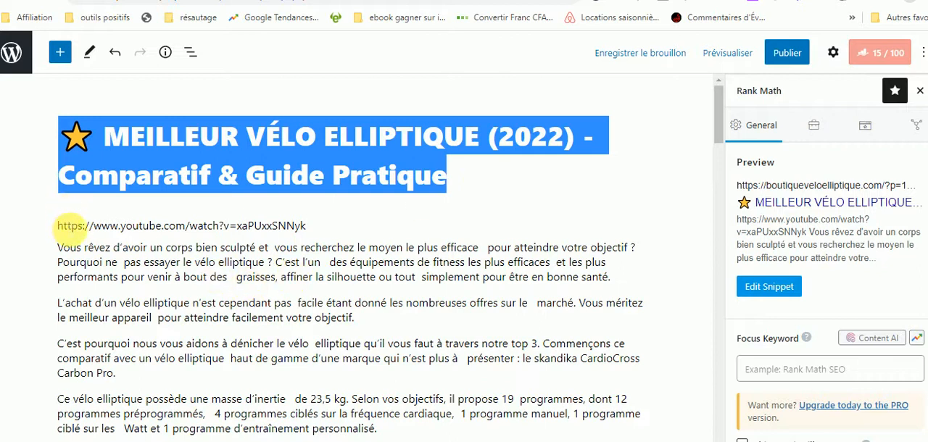
{"action": "left_click", "coordinate": [58, 226]}
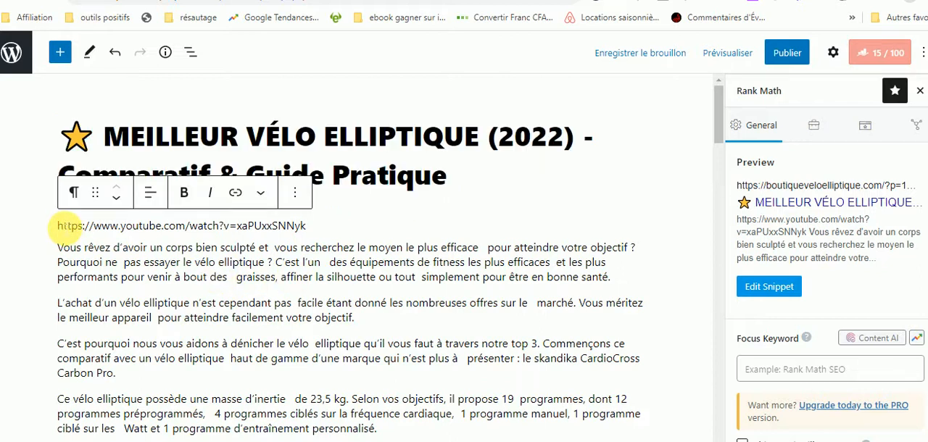
{"action": "key", "text": "Return"}
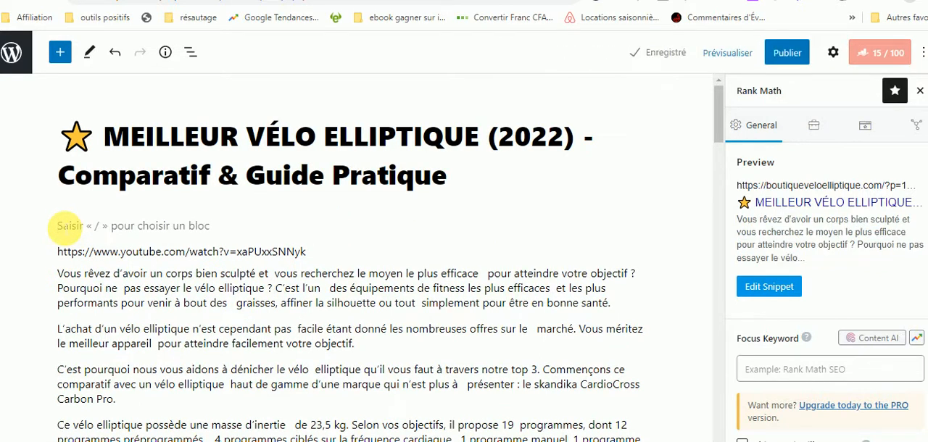
{"action": "key", "text": "ctrl+v"}
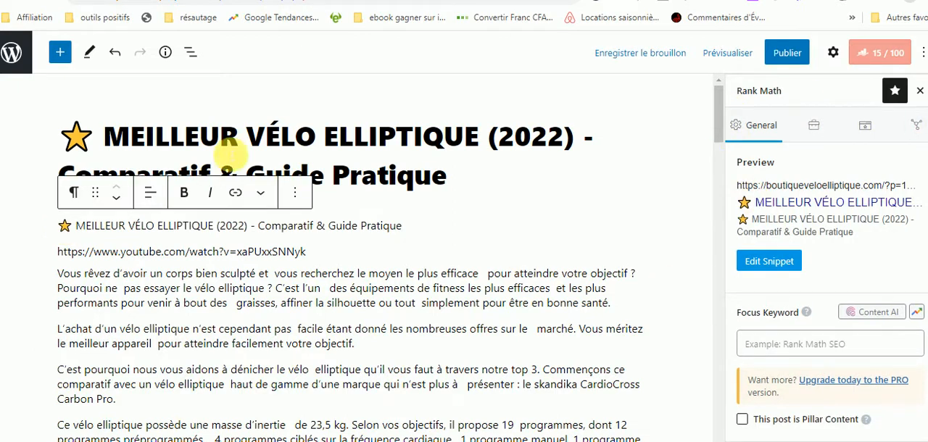
{"action": "left_click_drag", "start_coordinate": [246, 137], "coordinate": [481, 141]}
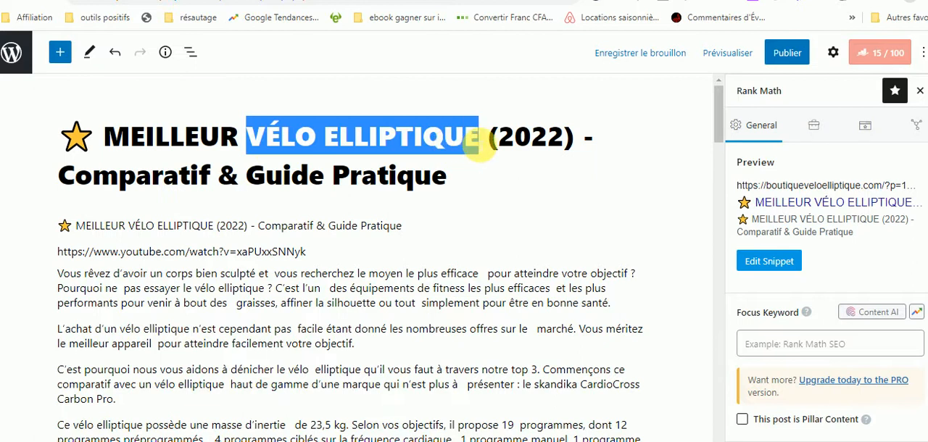
{"action": "right_click", "coordinate": [433, 139]}
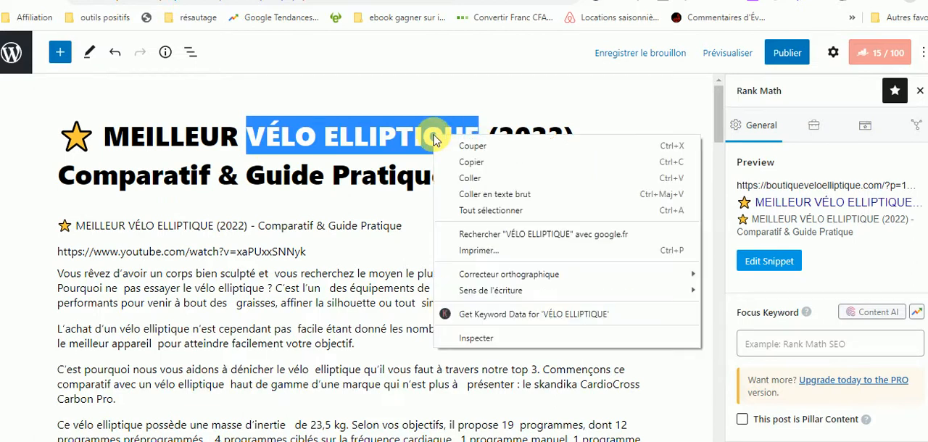
{"action": "left_click", "coordinate": [472, 162]}
{"action": "left_click", "coordinate": [290, 147]}
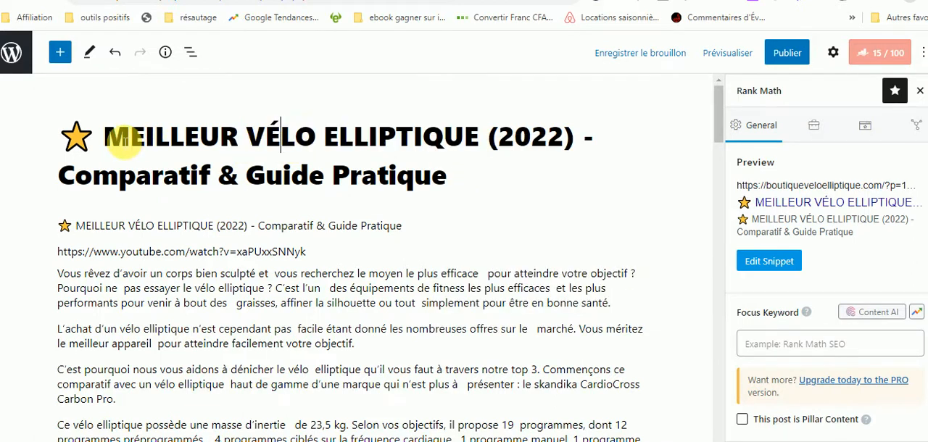
Copy "MEILLEUR VÉLO ELLIPTIQUE" from the article title and set it as the Rank Math focus keyword, then check the Basic SEO results.
{"action": "left_click_drag", "start_coordinate": [95, 136], "coordinate": [491, 136]}
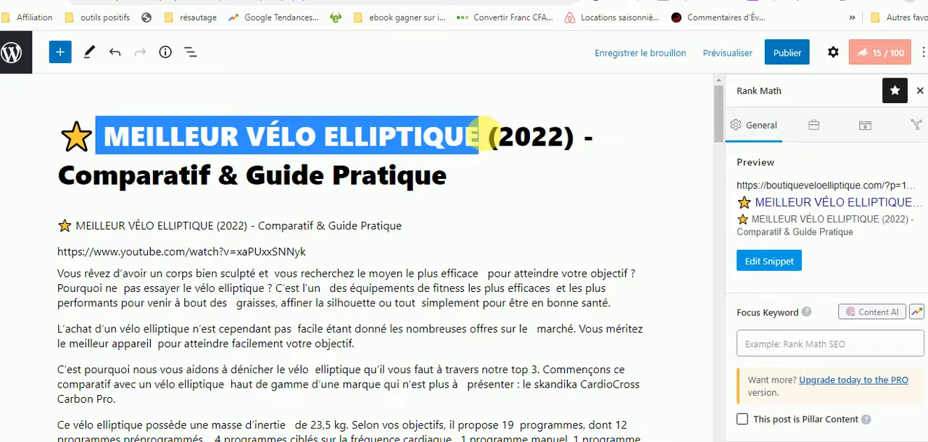
{"action": "right_click", "coordinate": [452, 138]}
{"action": "left_click", "coordinate": [493, 161]}
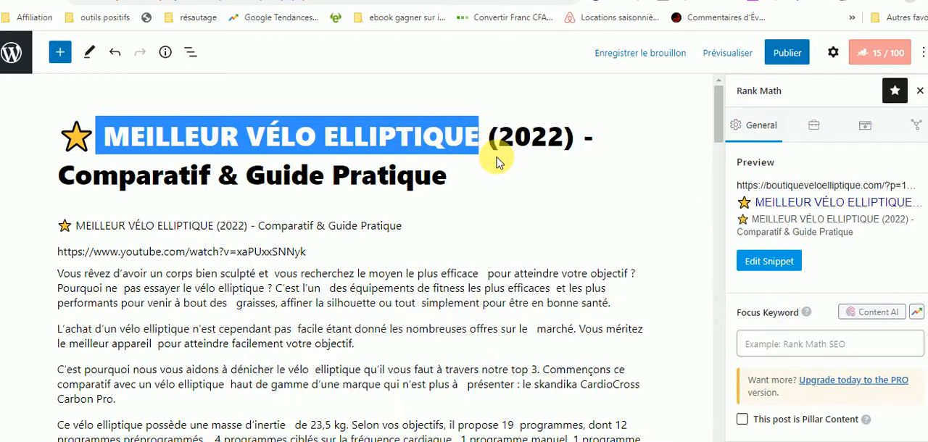
{"action": "left_click", "coordinate": [771, 351]}
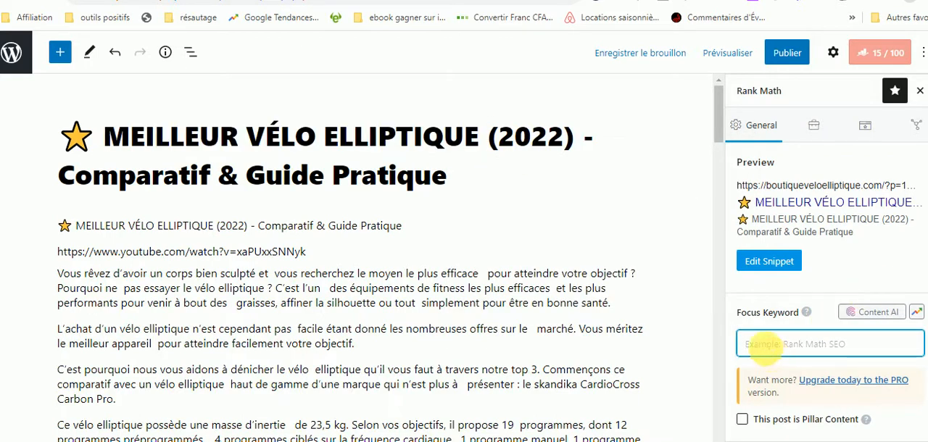
{"action": "key", "text": "ctrl+v"}
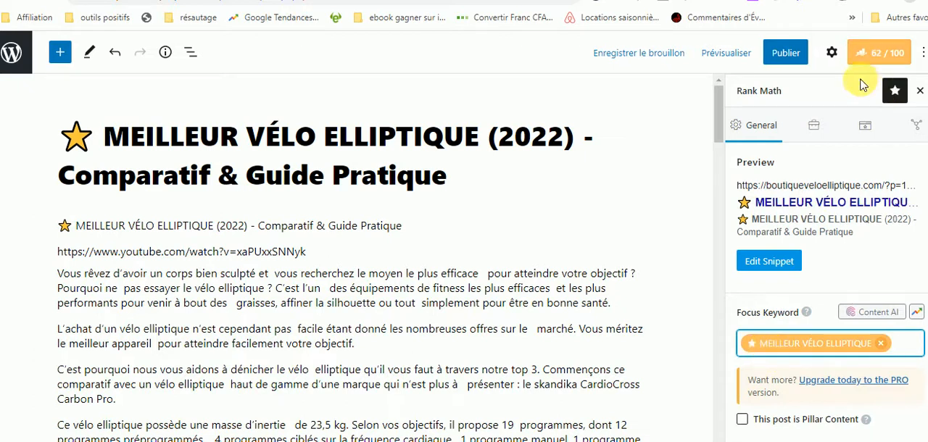
{"action": "scroll", "coordinate": [831, 291], "scroll_direction": "down", "scroll_amount": 2}
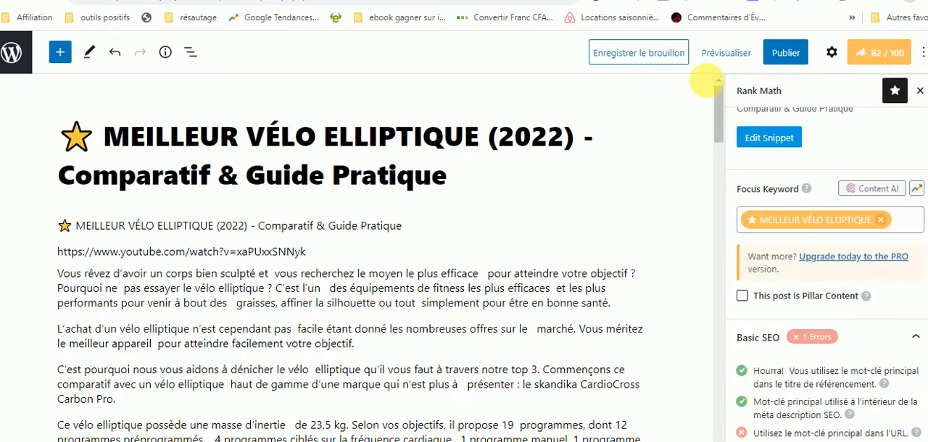
Schedule the article for publication on 28 April 2022 at 12:20.
{"action": "mouse_move", "coordinate": [719, 121]}
{"action": "left_mouse_down"}
{"action": "mouse_move", "coordinate": [730, 351]}
{"action": "mouse_move", "coordinate": [719, 393]}
{"action": "mouse_move", "coordinate": [711, 116]}
{"action": "left_mouse_up"}
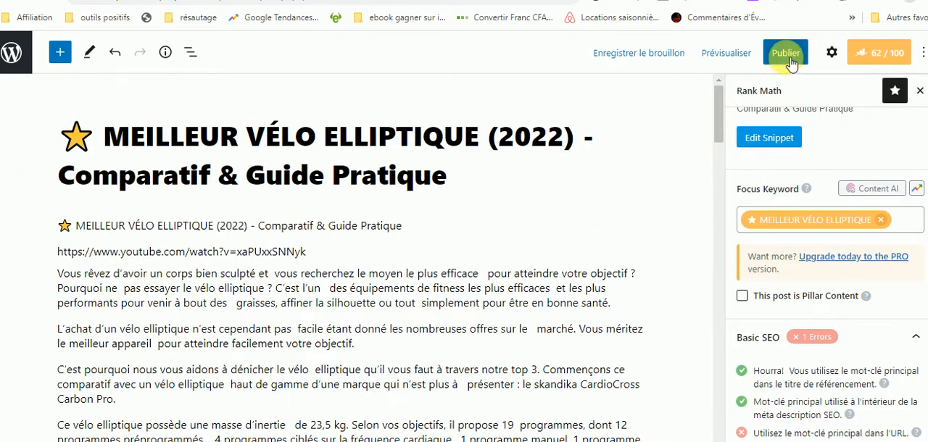
{"action": "left_click", "coordinate": [832, 55]}
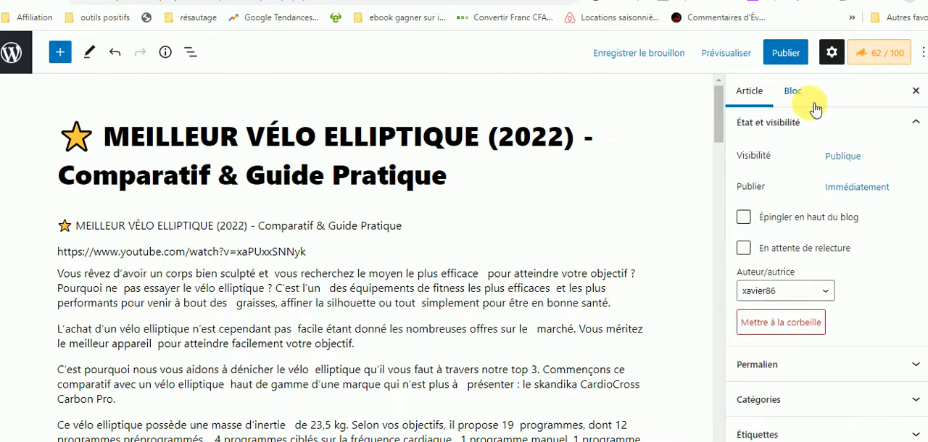
{"action": "left_click", "coordinate": [853, 190]}
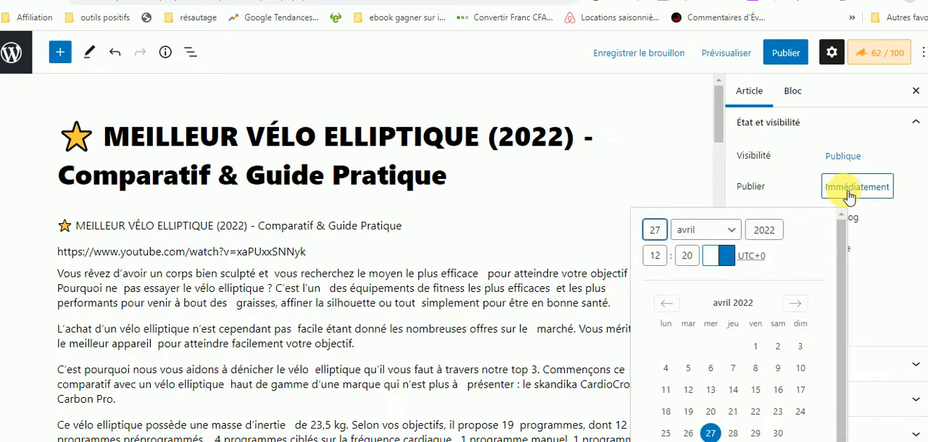
{"action": "left_click", "coordinate": [665, 233]}
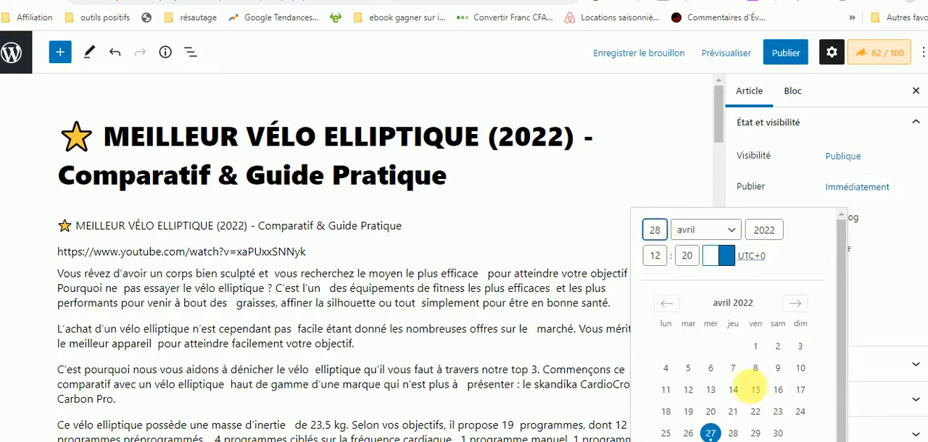
{"action": "left_click", "coordinate": [841, 251]}
{"action": "scroll", "coordinate": [841, 250], "scroll_direction": "down", "scroll_amount": 2}
{"action": "scroll", "coordinate": [841, 250], "scroll_direction": "up", "scroll_amount": 2}
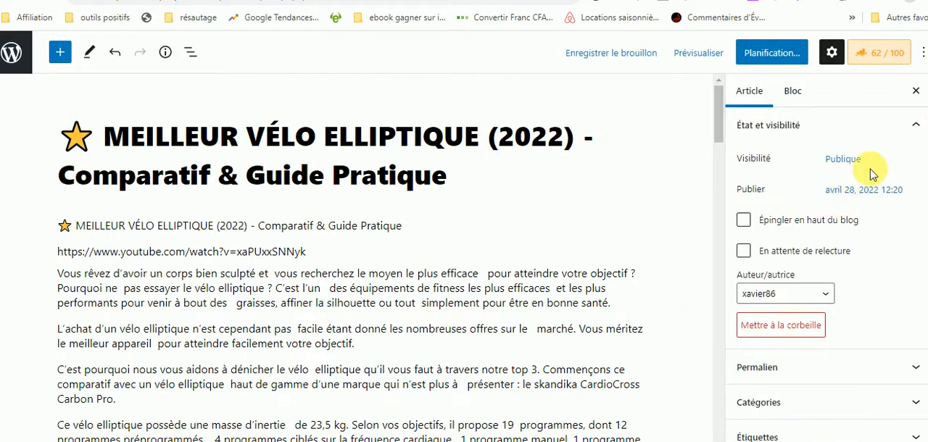
{"action": "left_click", "coordinate": [774, 53]}
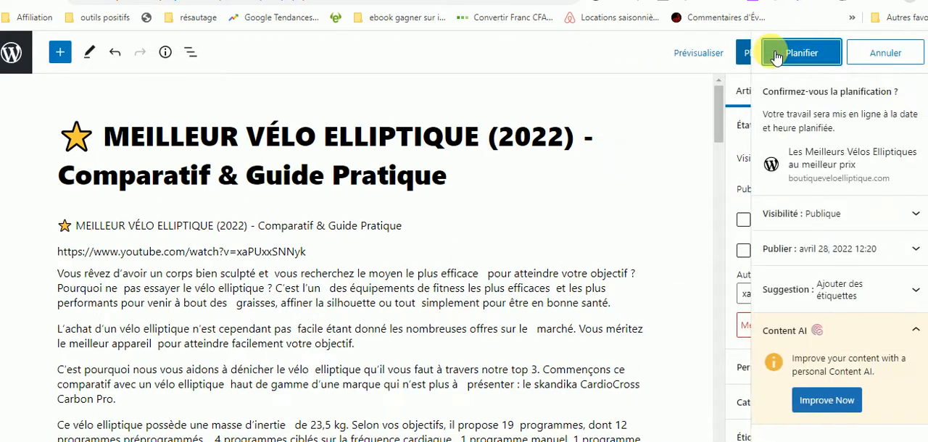
{"action": "left_click", "coordinate": [811, 58]}
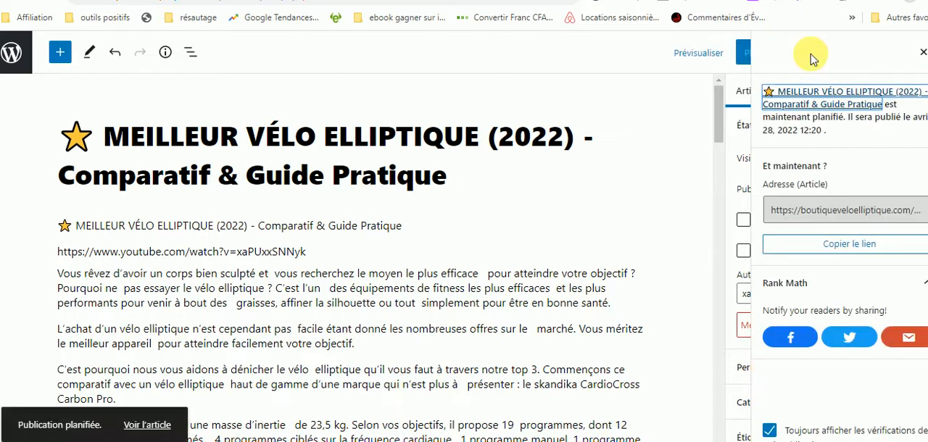
View the scheduled article in a new browser tab and examine its embedded video, text, internal links and Amazon product offers.
{"action": "right_click", "coordinate": [149, 425]}
{"action": "left_click", "coordinate": [202, 315]}
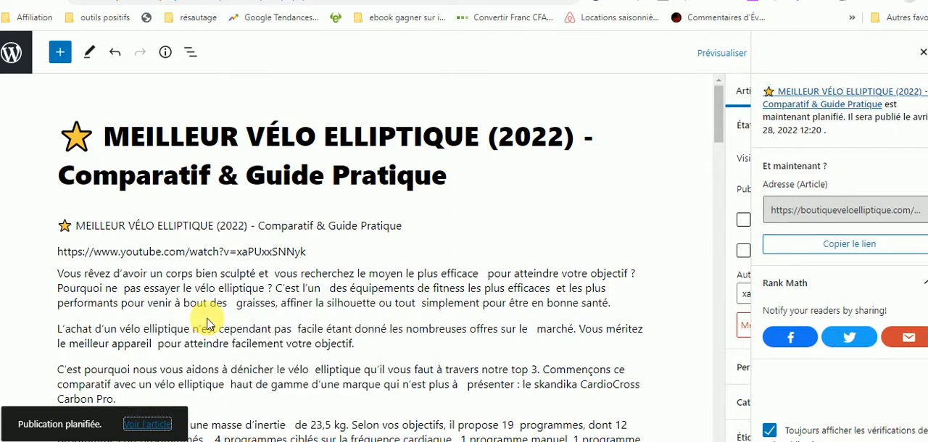
{"action": "key", "text": "ctrl+Tab"}
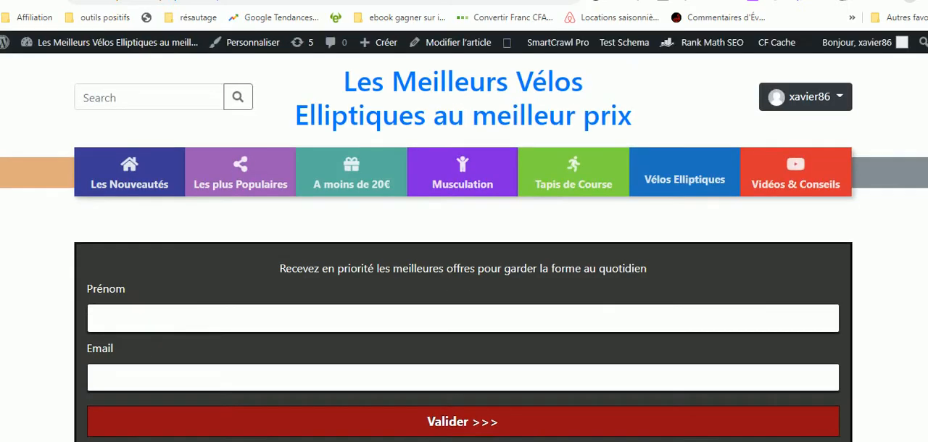
{"action": "scroll", "coordinate": [464, 247], "scroll_direction": "down", "scroll_amount": 8}
{"action": "scroll", "coordinate": [465, 247], "scroll_direction": "up", "scroll_amount": 5}
{"action": "scroll", "coordinate": [464, 246], "scroll_direction": "down", "scroll_amount": 1}
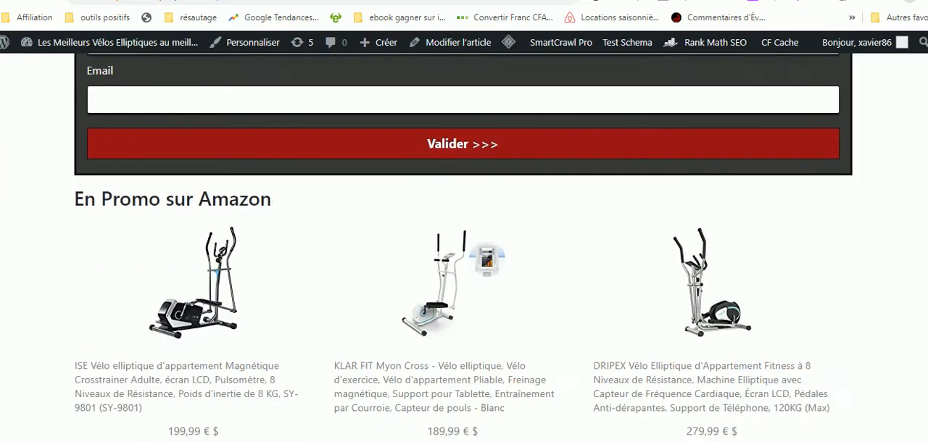
{"action": "scroll", "coordinate": [464, 246], "scroll_direction": "down", "scroll_amount": 1}
{"action": "mouse_move", "coordinate": [186, 269]}
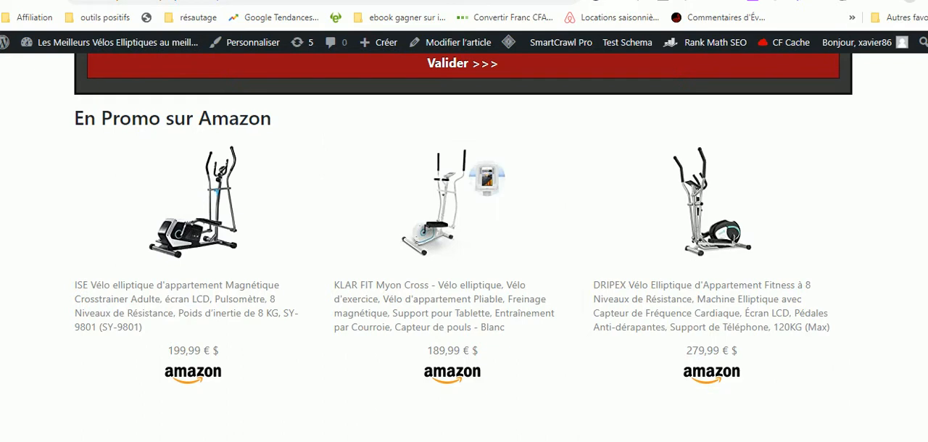
{"action": "scroll", "coordinate": [464, 246], "scroll_direction": "down", "scroll_amount": 3}
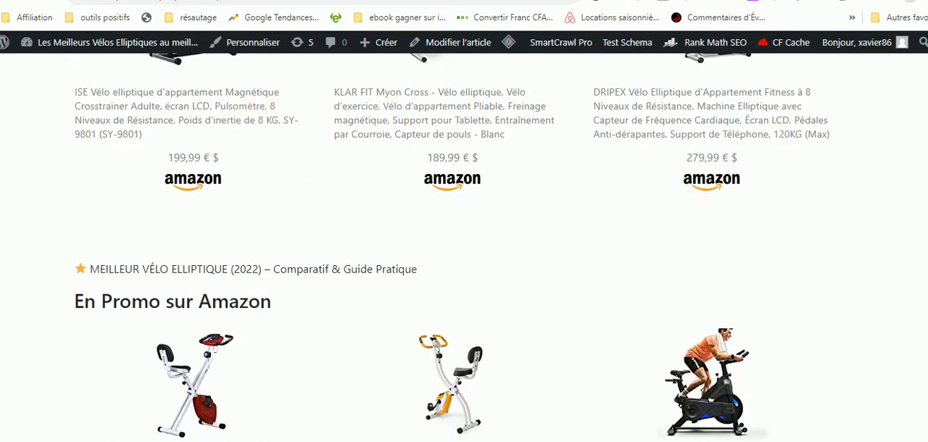
{"action": "scroll", "coordinate": [464, 246], "scroll_direction": "down", "scroll_amount": 10}
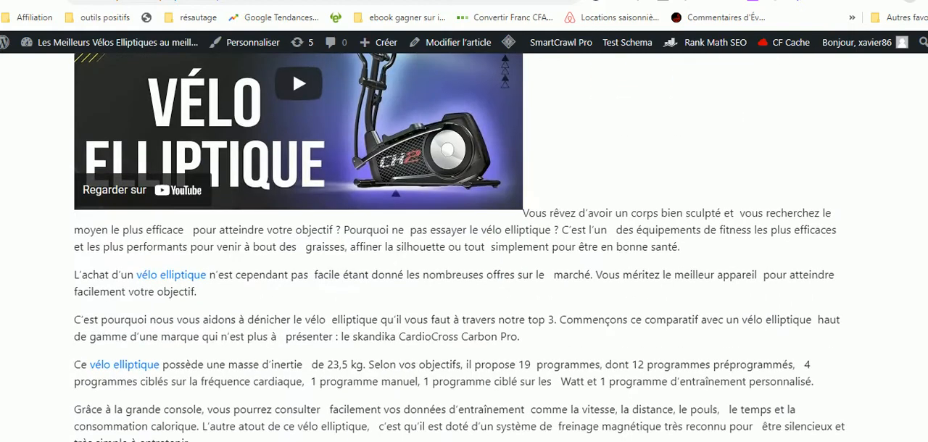
{"action": "scroll", "coordinate": [464, 247], "scroll_direction": "down", "scroll_amount": 3}
{"action": "scroll", "coordinate": [464, 247], "scroll_direction": "down", "scroll_amount": 15}
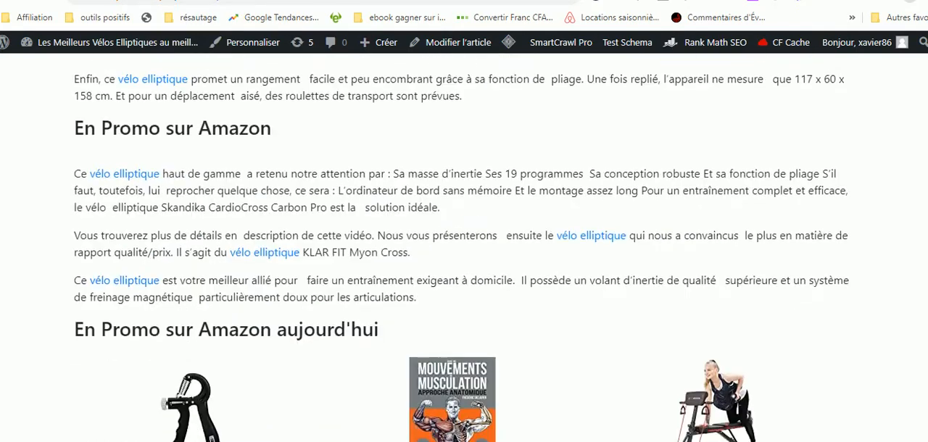
{"action": "scroll", "coordinate": [465, 246], "scroll_direction": "down", "scroll_amount": 15}
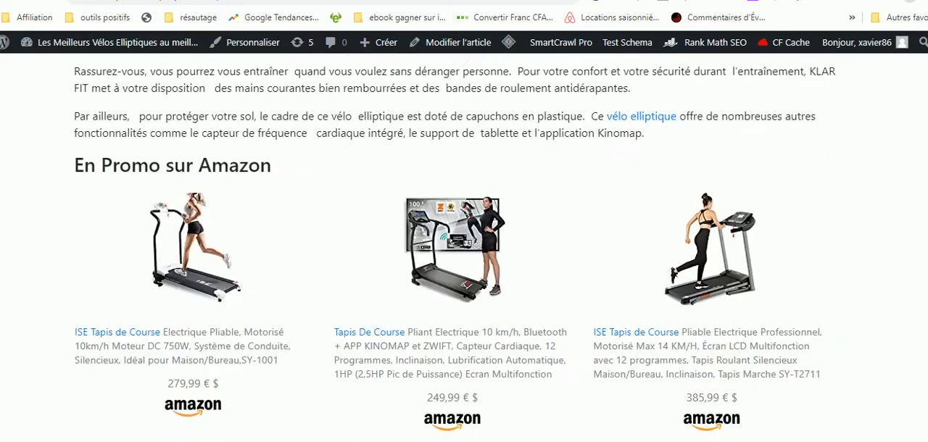
{"action": "scroll", "coordinate": [464, 247], "scroll_direction": "down", "scroll_amount": 3}
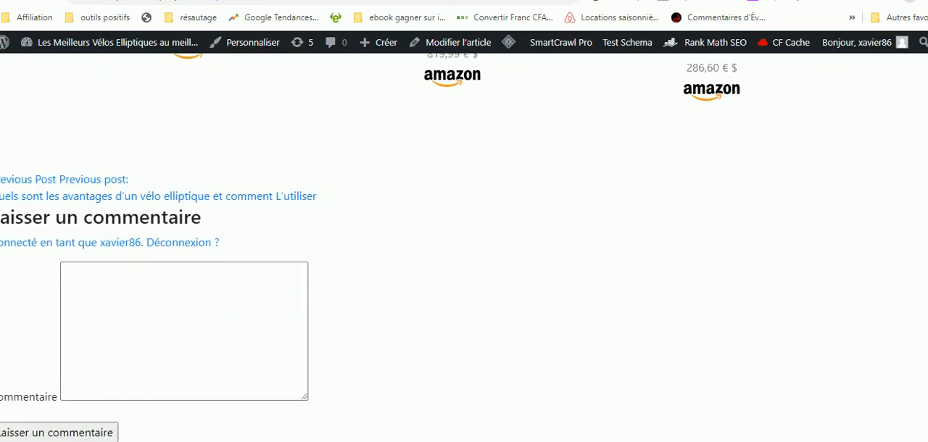
{"action": "scroll", "coordinate": [464, 246], "scroll_direction": "up", "scroll_amount": 20}
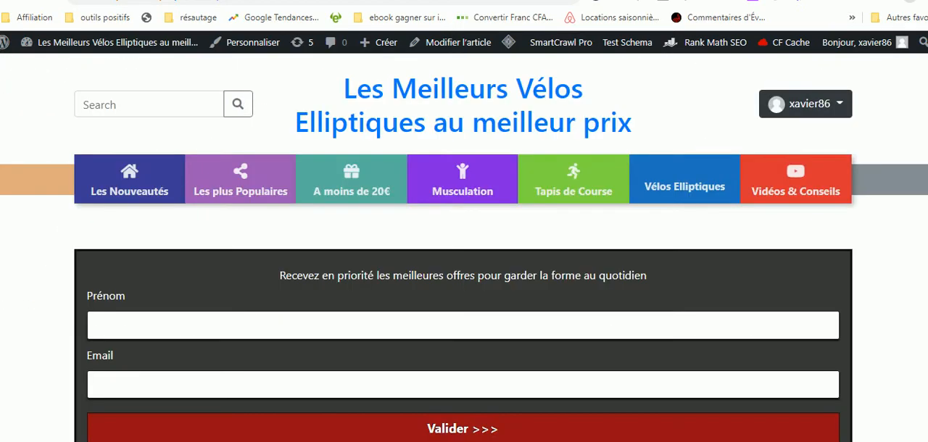
{"action": "scroll", "coordinate": [464, 246], "scroll_direction": "down", "scroll_amount": 20}
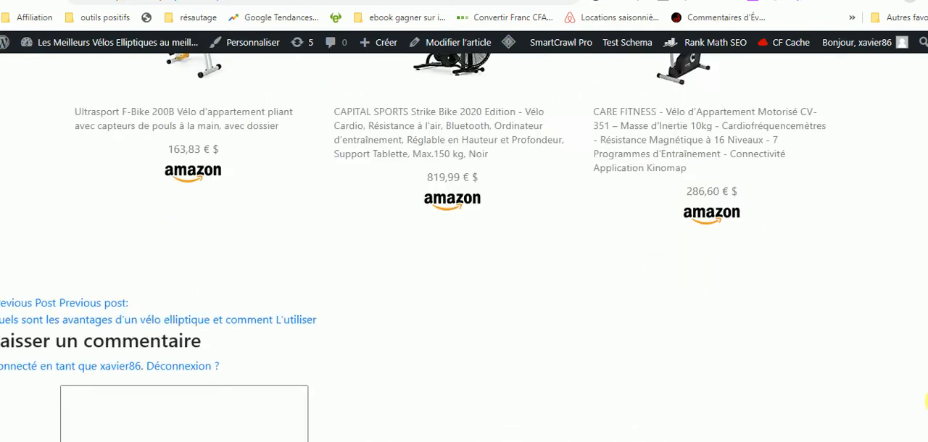
{"action": "scroll", "coordinate": [464, 247], "scroll_direction": "up", "scroll_amount": 20}
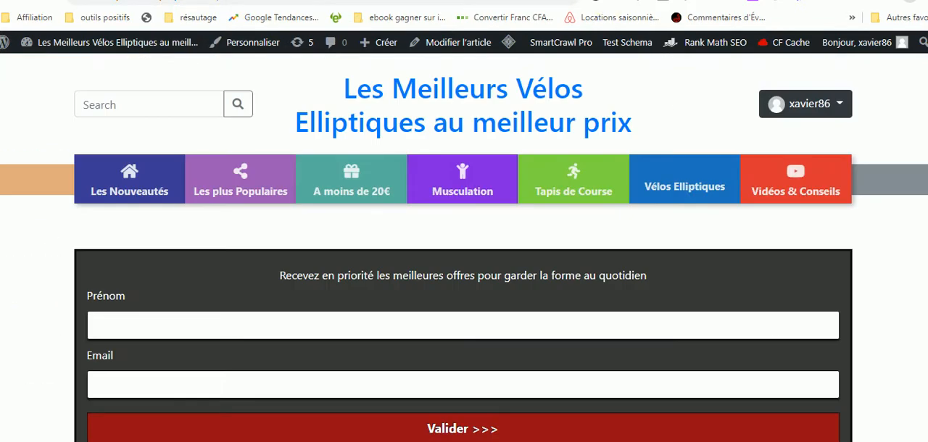
Return to the YouTube search results and copy the link of the video "7 Meilleurs Vélos Elliptiques Pour la Maison sur Amazon".
{"action": "key", "text": "ctrl+shift+Tab"}
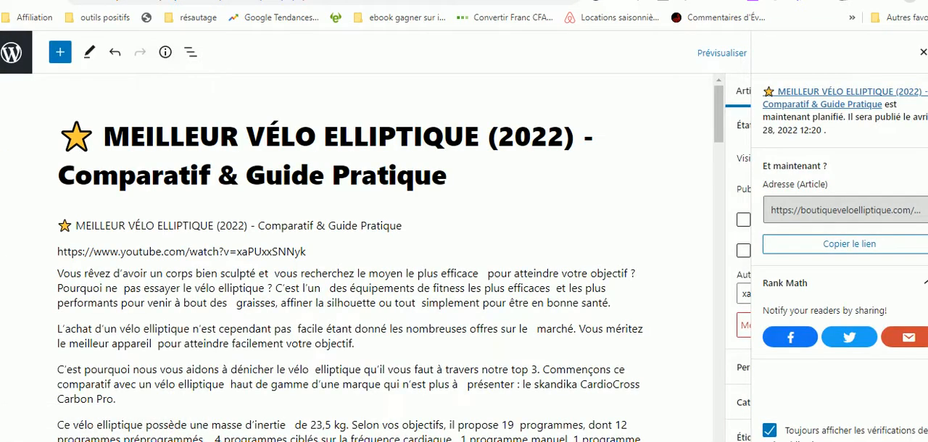
{"action": "key", "text": "ctrl+Tab"}
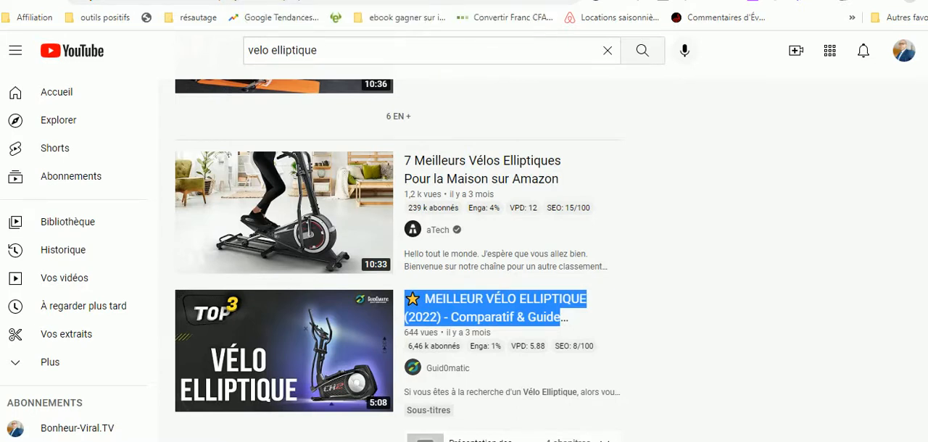
{"action": "scroll", "coordinate": [399, 261], "scroll_direction": "down", "scroll_amount": 2}
{"action": "scroll", "coordinate": [398, 261], "scroll_direction": "up", "scroll_amount": 4}
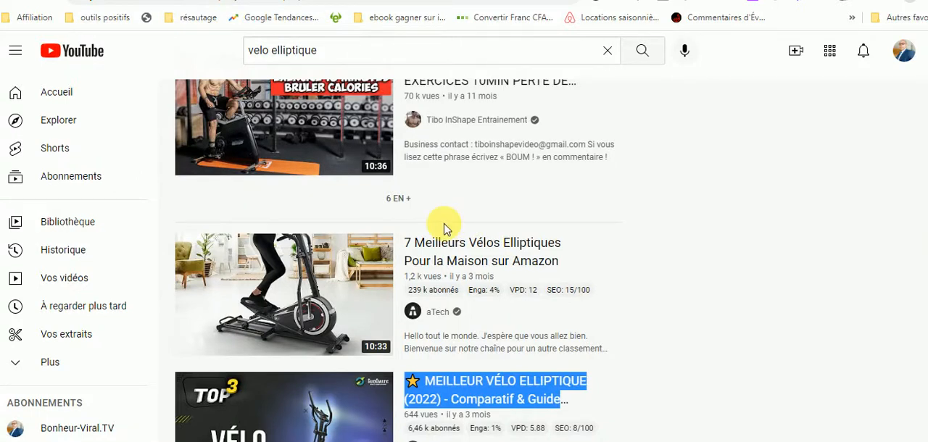
{"action": "mouse_move", "coordinate": [488, 266]}
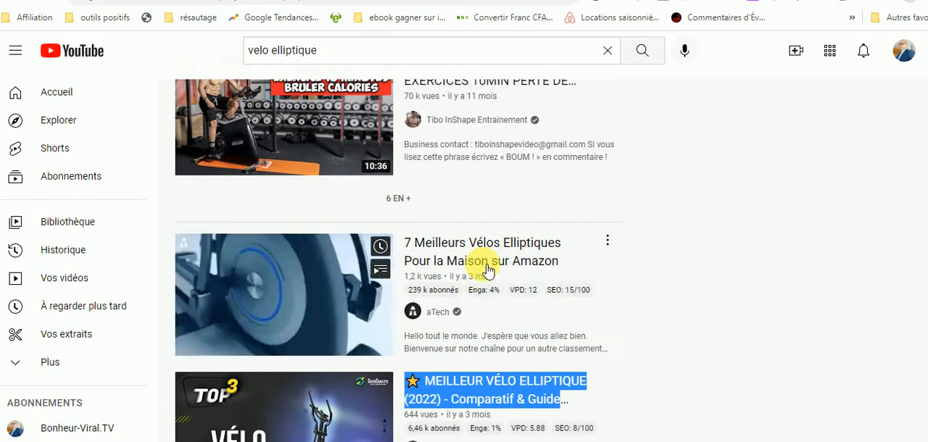
{"action": "right_click", "coordinate": [487, 269]}
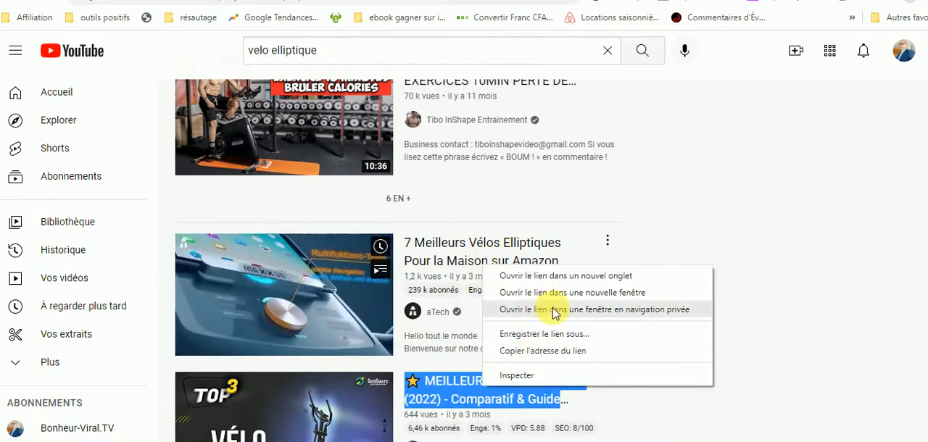
{"action": "left_click", "coordinate": [542, 351]}
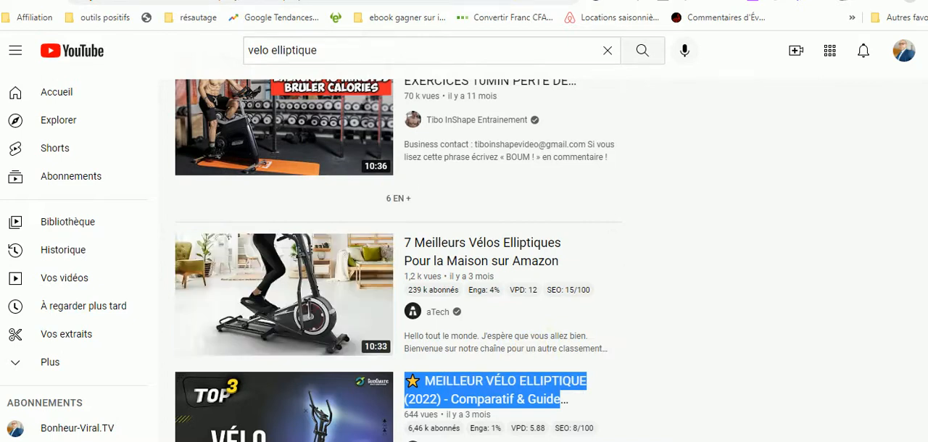
Open the boutiqueveloelliptique.com/wp-admin dashboard in a new browser tab and start a new article.
{"action": "left_click", "coordinate": [448, 0]}
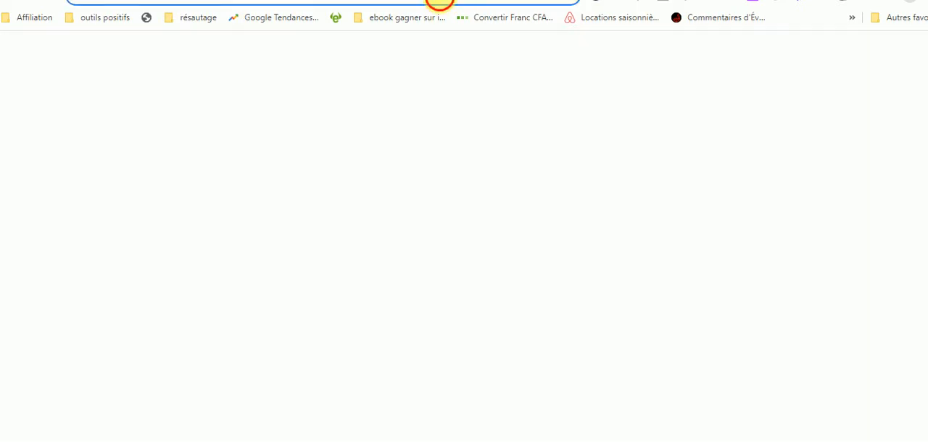
{"action": "left_click", "coordinate": [440, 2]}
{"action": "type", "text": "bouti"}
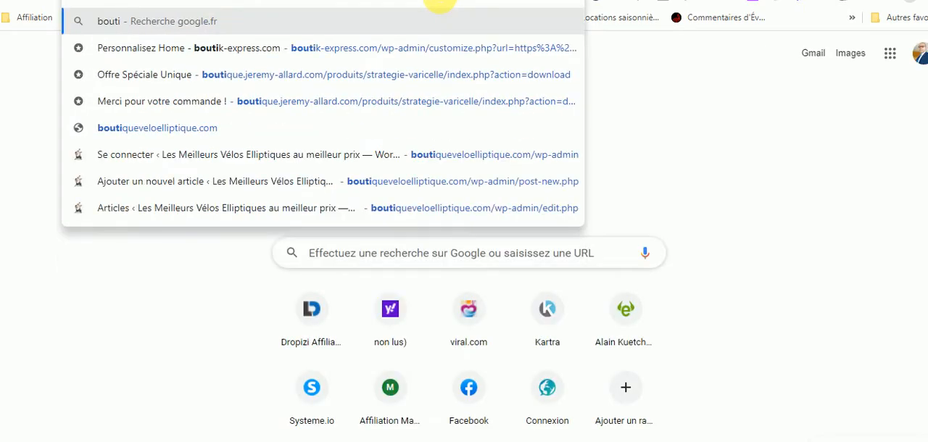
{"action": "left_click", "coordinate": [465, 161]}
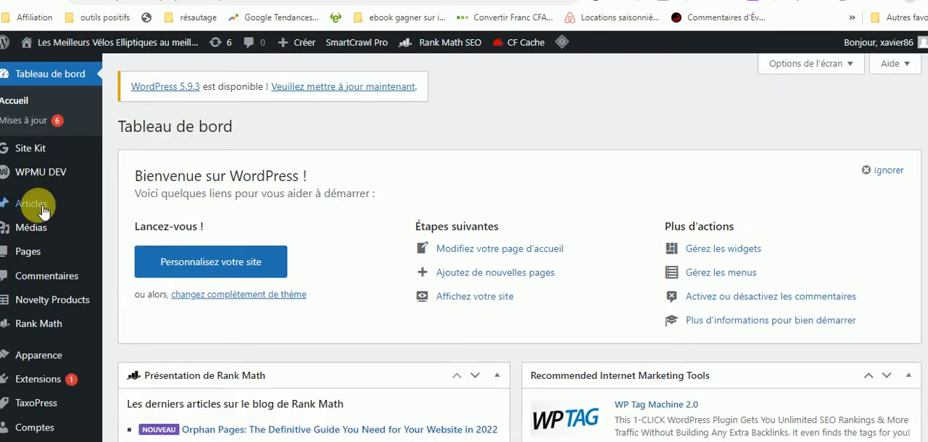
{"action": "mouse_move", "coordinate": [40, 209]}
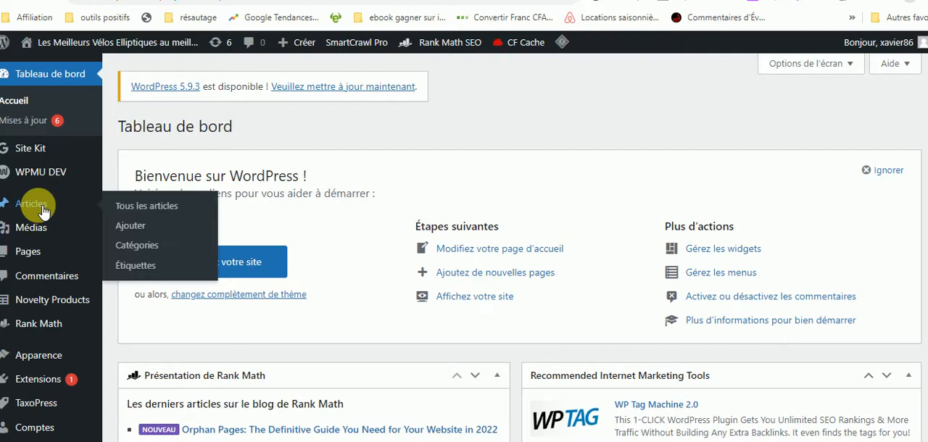
{"action": "left_click", "coordinate": [138, 226]}
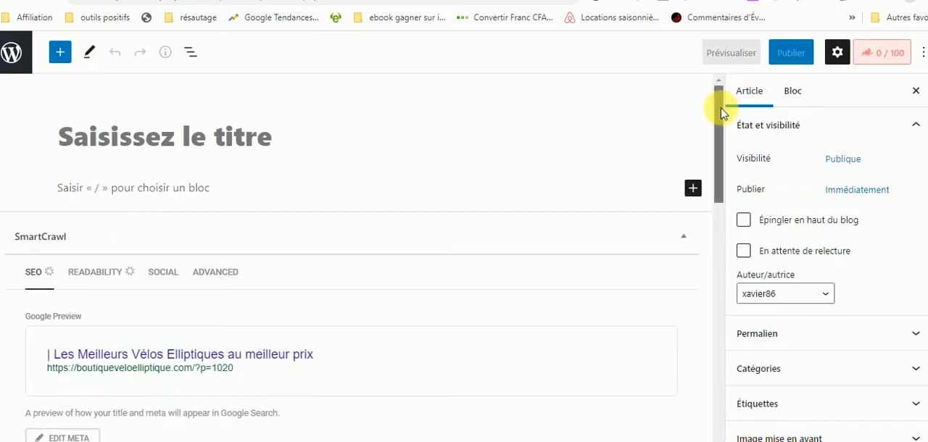
Insert content from the copied YouTube URL with 1-Click Blog Post, enabling Insert Video and Set Video Image as Featured Image.
{"action": "left_click_drag", "start_coordinate": [721, 112], "coordinate": [719, 346]}
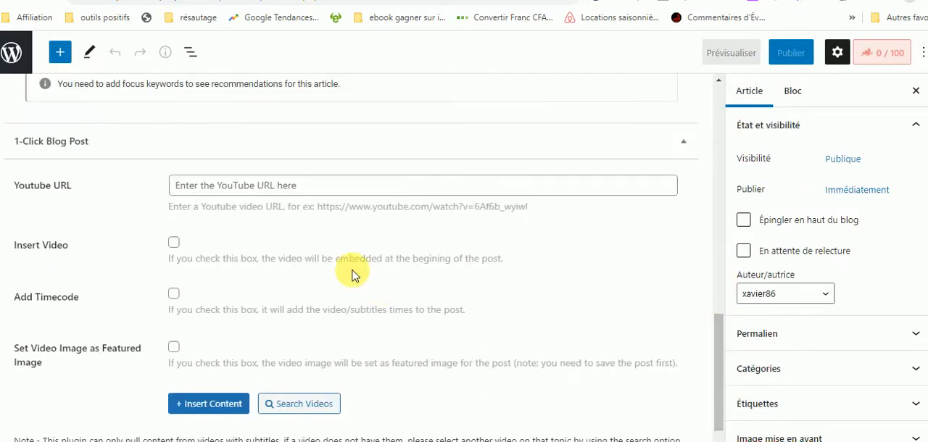
{"action": "left_click", "coordinate": [176, 186]}
{"action": "type", "text": "https://www.youtube.com/watch?v=7I_L4vAkhEc"}
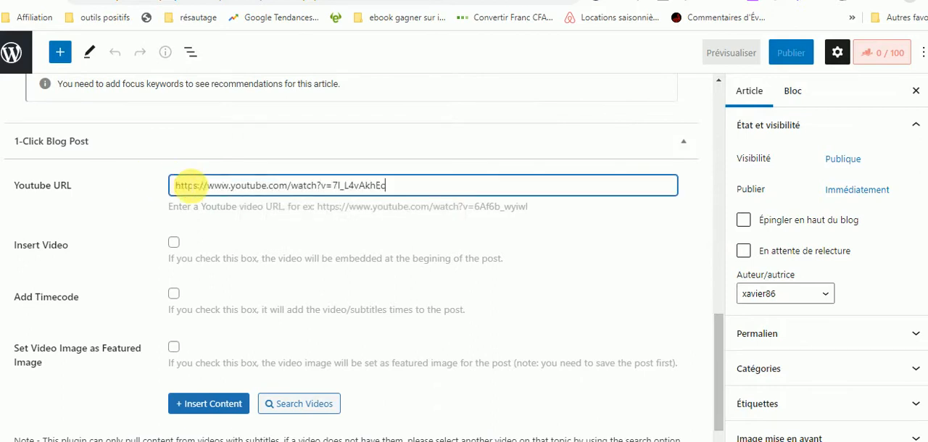
{"action": "left_click", "coordinate": [175, 251]}
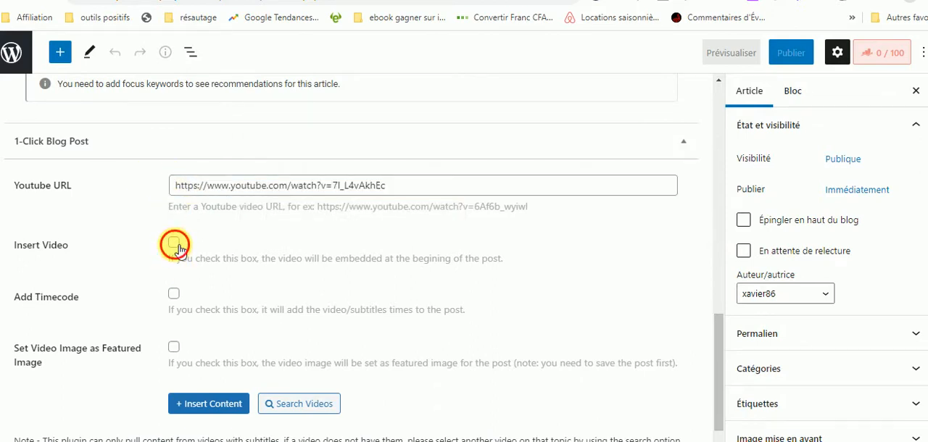
{"action": "left_click", "coordinate": [176, 351]}
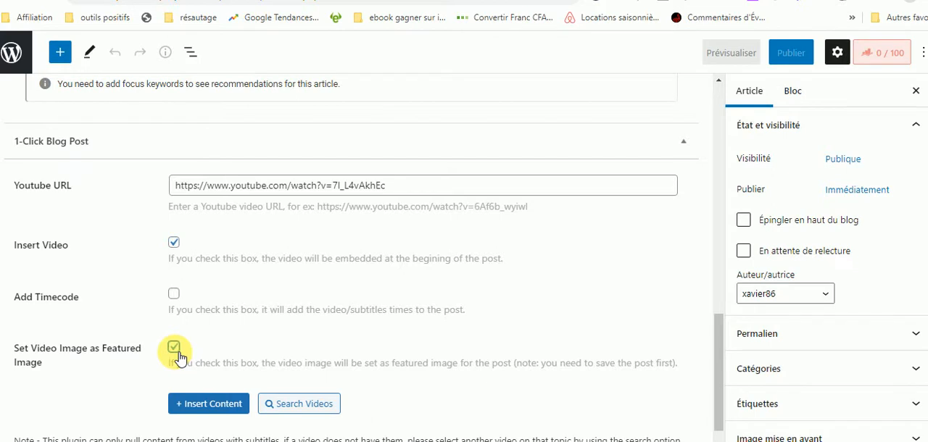
{"action": "left_click", "coordinate": [206, 411]}
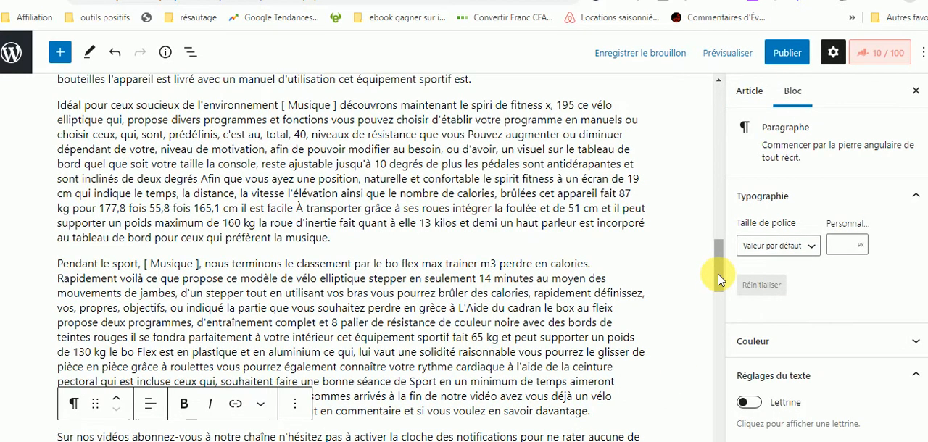
Return to the YouTube search results and copy the title of the video "7 Meilleurs Vélos Elliptiques Pour la Maison sur Amazon".
{"action": "scroll", "coordinate": [718, 279], "scroll_direction": "down", "scroll_amount": 6}
{"action": "scroll", "coordinate": [718, 311], "scroll_direction": "up", "scroll_amount": 5}
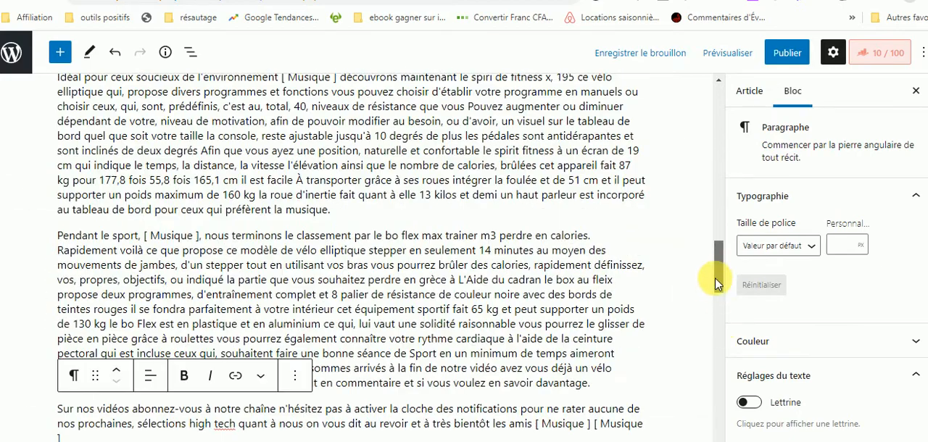
{"action": "left_click_drag", "start_coordinate": [715, 283], "coordinate": [716, 118]}
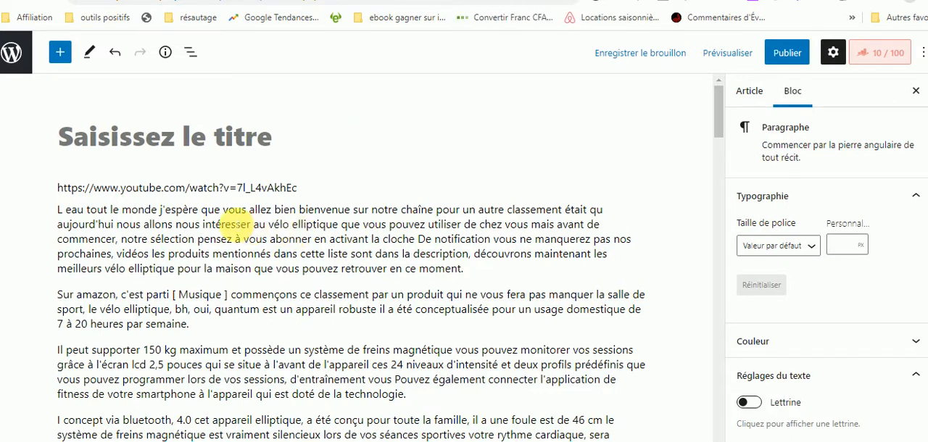
{"action": "key", "text": "ctrl+Tab"}
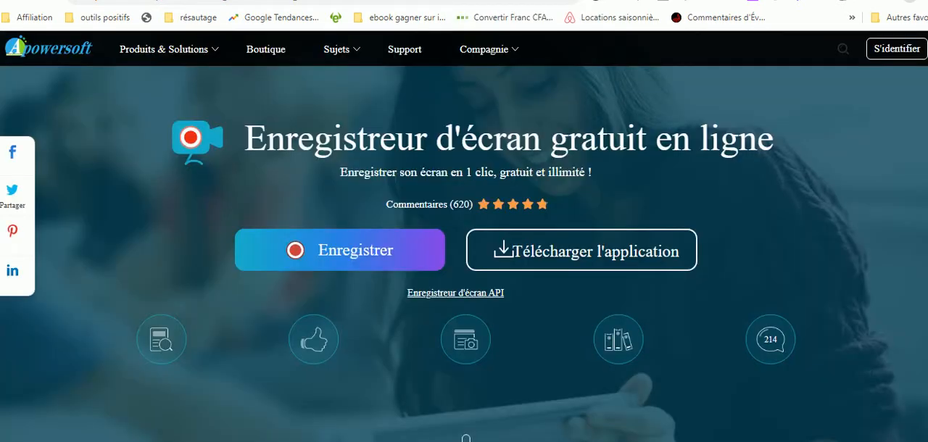
{"action": "key", "text": "ctrl+Tab"}
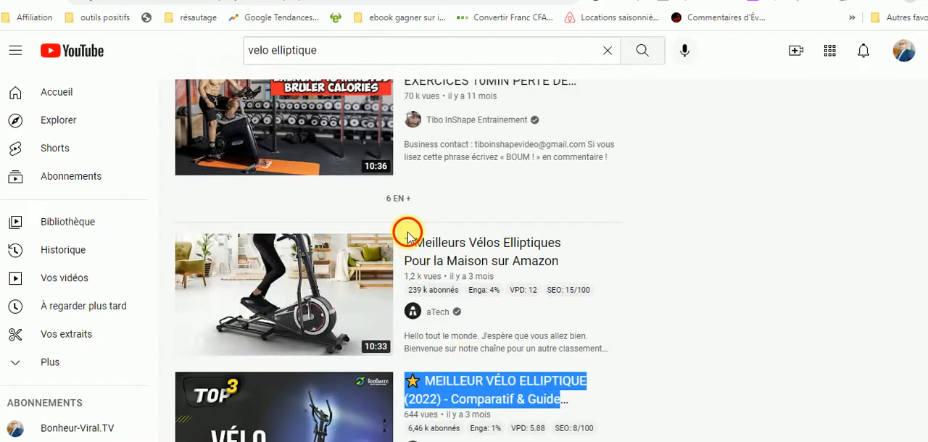
{"action": "left_click_drag", "start_coordinate": [406, 241], "coordinate": [570, 259]}
{"action": "key", "text": "ctrl+c"}
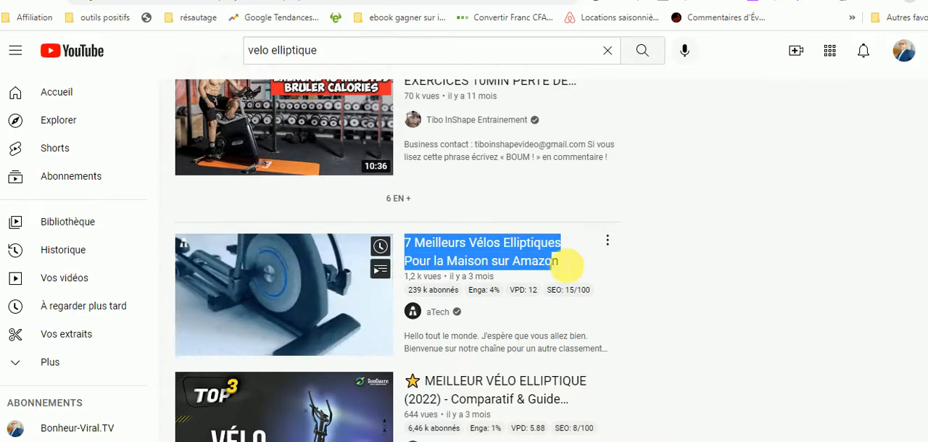
{"action": "right_click", "coordinate": [529, 251]}
{"action": "left_click", "coordinate": [567, 354]}
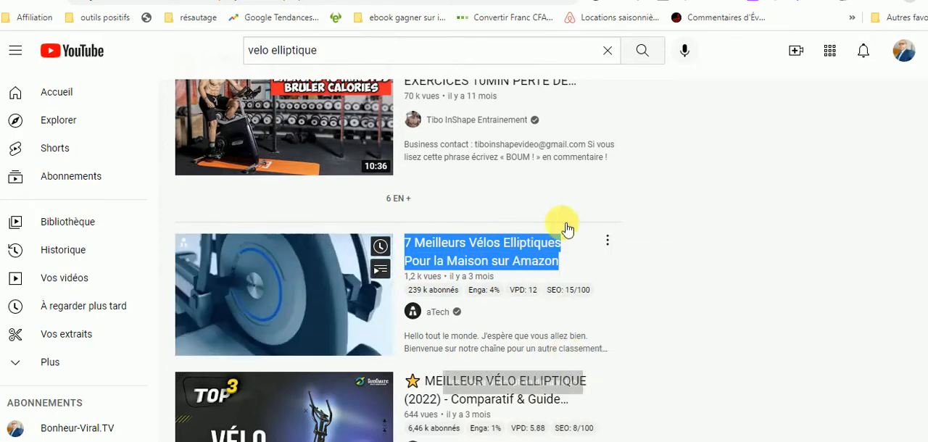
Go back to the WordPress draft and title the article "7 Meilleurs Vélos Elliptiques Pour la Maison sur Amazon".
{"action": "left_click", "coordinate": [230, 0]}
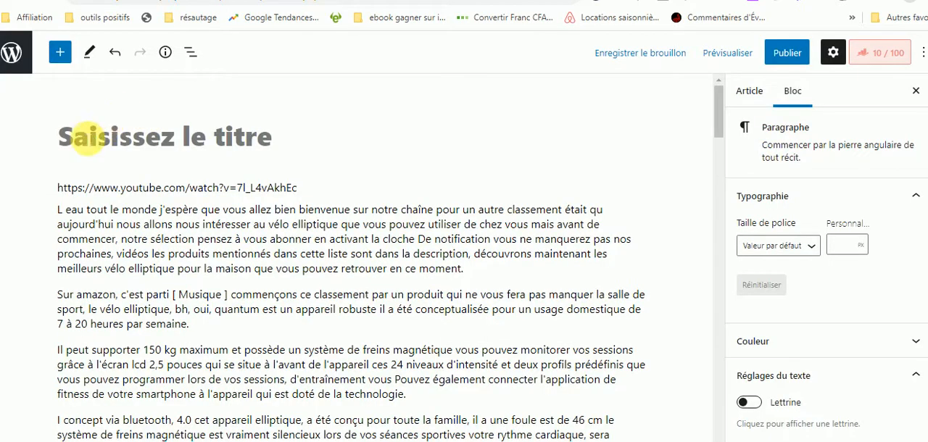
{"action": "left_click", "coordinate": [91, 138]}
{"action": "key", "text": "ctrl+v"}
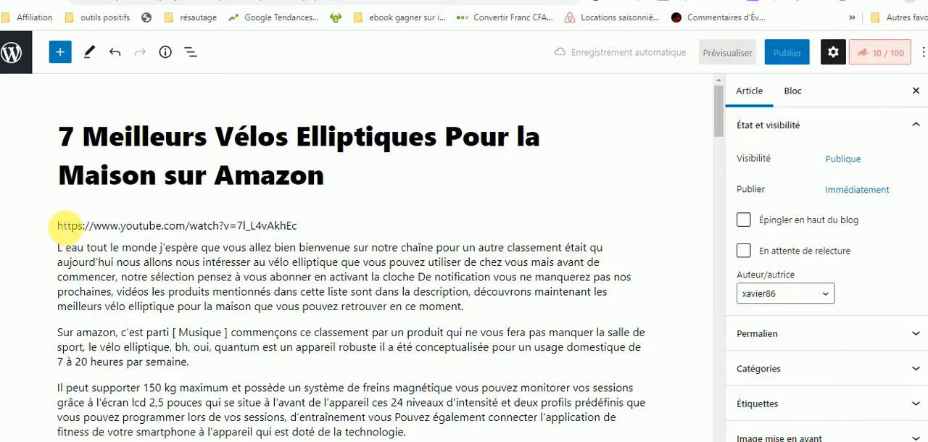
Add a paragraph above the YouTube URL containing the copied title, undoing its accidental insertion into the article title.
{"action": "left_click", "coordinate": [59, 226]}
{"action": "key", "text": "Up"}
{"action": "key", "text": "Return"}
{"action": "key", "text": "ctrl+v"}
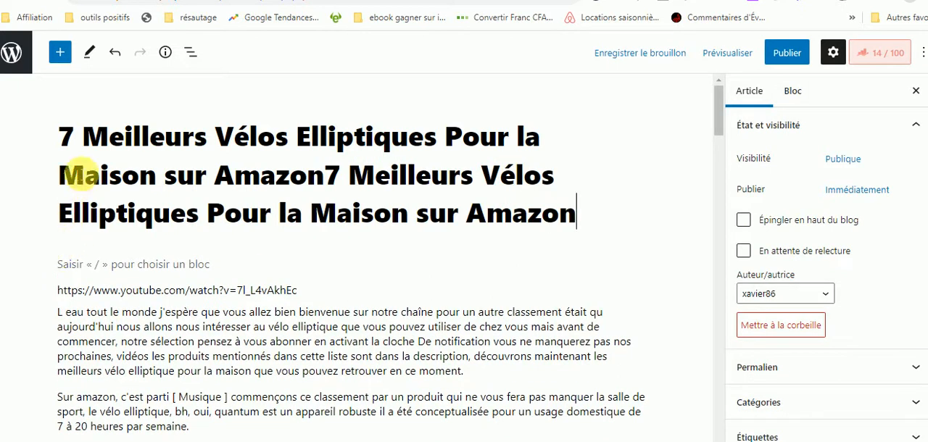
{"action": "left_click", "coordinate": [101, 181]}
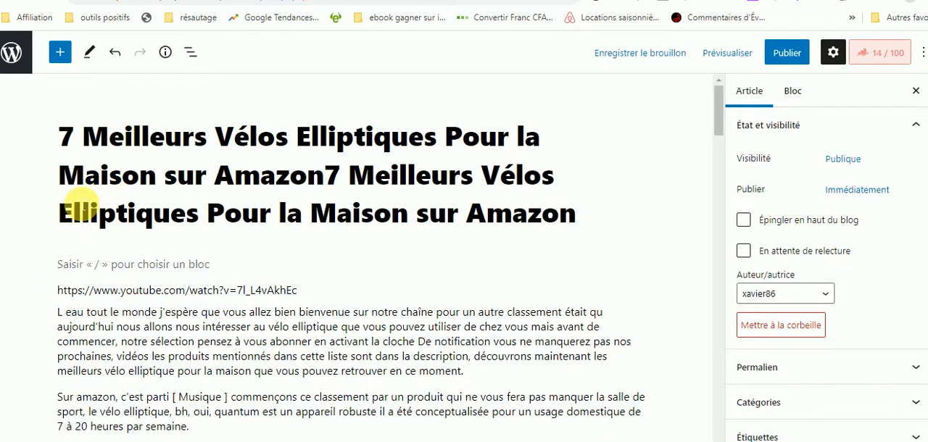
{"action": "left_click", "coordinate": [120, 60]}
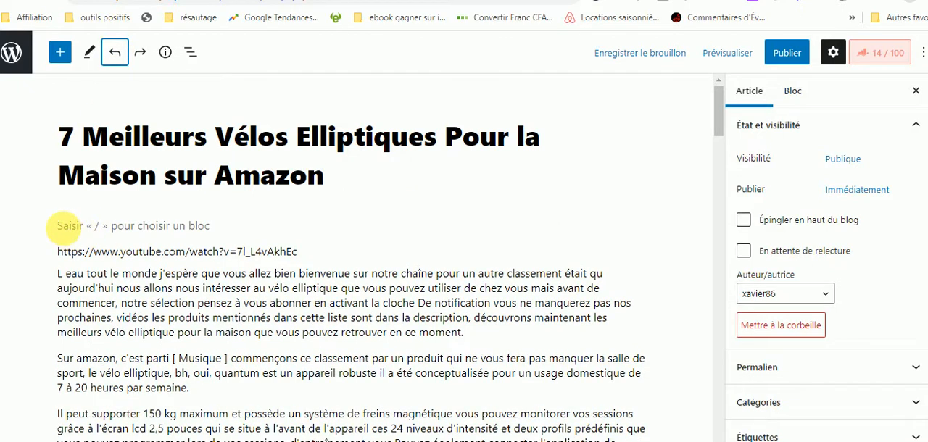
{"action": "left_click", "coordinate": [70, 229]}
{"action": "key", "text": "ctrl+v"}
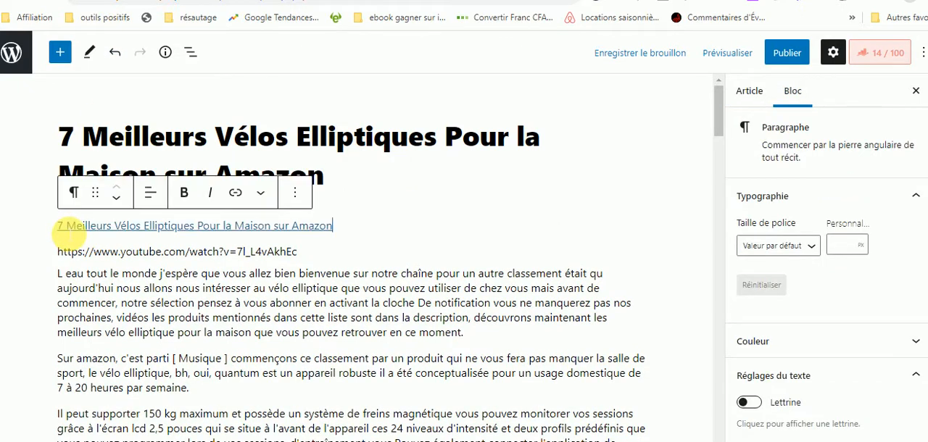
Remove the hyperlink from the title paragraph above the YouTube URL.
{"action": "left_click", "coordinate": [236, 195]}
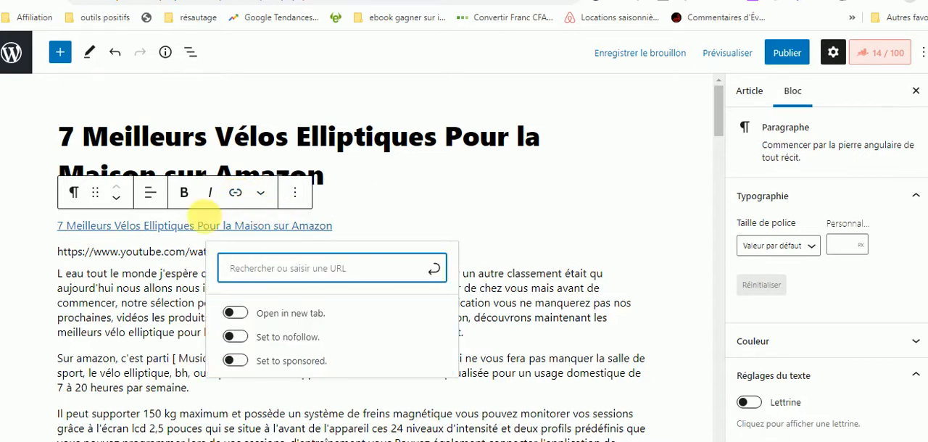
{"action": "left_click", "coordinate": [183, 229]}
{"action": "left_click", "coordinate": [235, 192]}
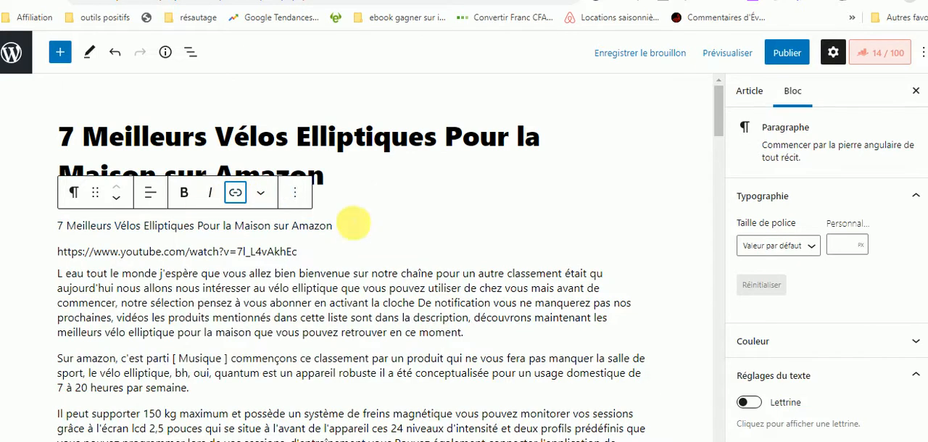
{"action": "left_click", "coordinate": [452, 293]}
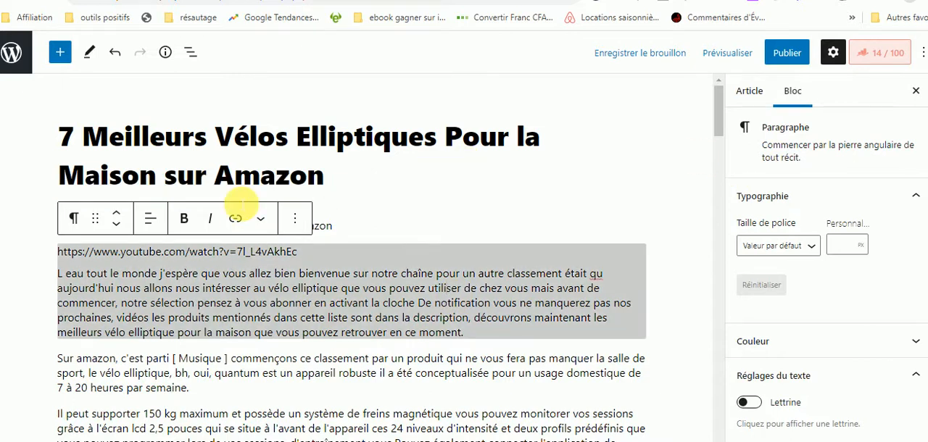
{"action": "left_click", "coordinate": [428, 240]}
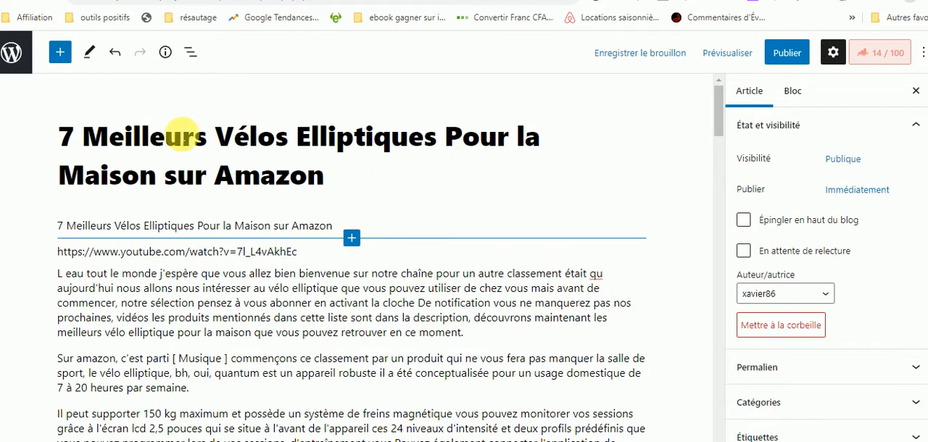
Set the Rank Math focus keyword to "Meilleurs Vélos Elliptiques" and review the Basic SEO checks.
{"action": "left_click_drag", "start_coordinate": [83, 138], "coordinate": [444, 135]}
{"action": "key", "text": "ctrl+c"}
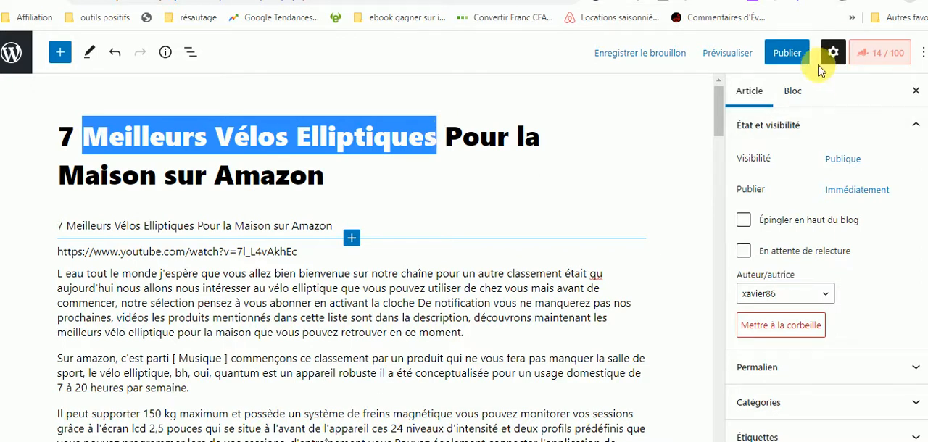
{"action": "left_click", "coordinate": [894, 61]}
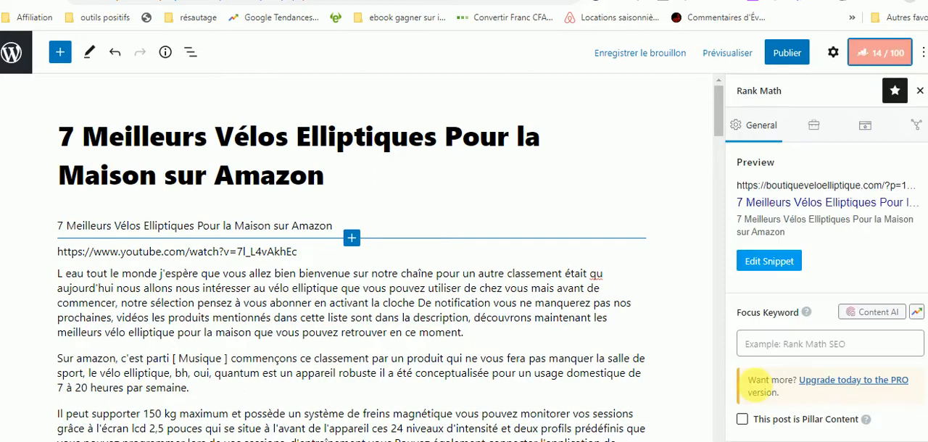
{"action": "left_click", "coordinate": [763, 342]}
{"action": "key", "text": "ctrl+v"}
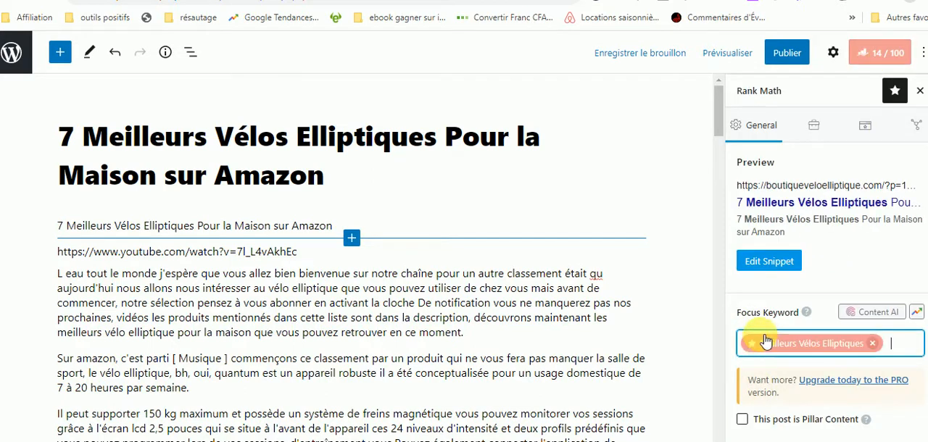
{"action": "scroll", "coordinate": [827, 276], "scroll_direction": "down", "scroll_amount": 5}
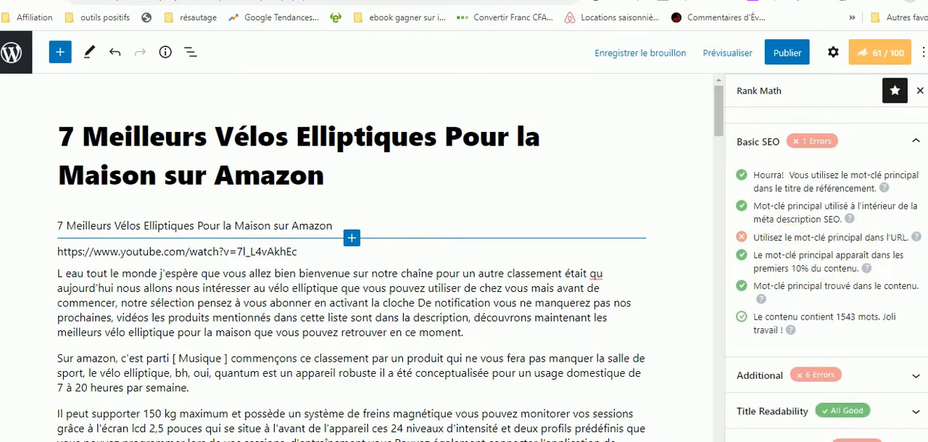
{"action": "scroll", "coordinate": [827, 275], "scroll_direction": "down", "scroll_amount": 1}
{"action": "scroll", "coordinate": [827, 254], "scroll_direction": "up", "scroll_amount": 4}
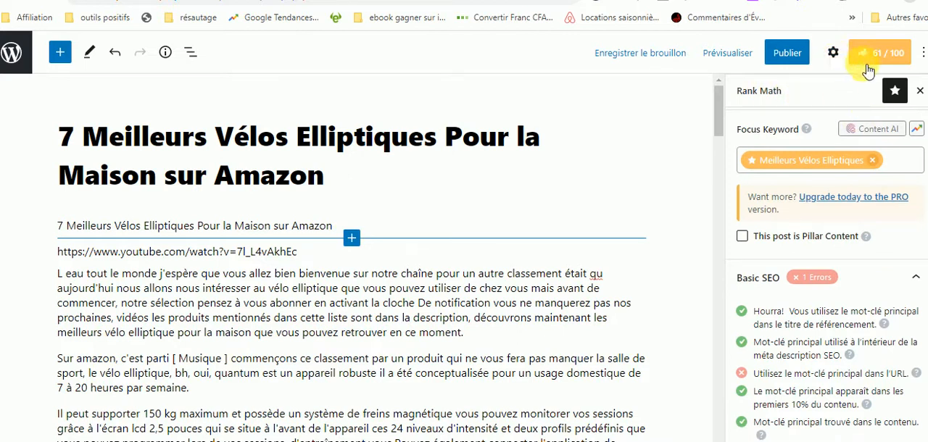
Schedule the article for publication on 29 avril 2022 in the article settings and confirm the scheduling.
{"action": "left_click", "coordinate": [833, 53]}
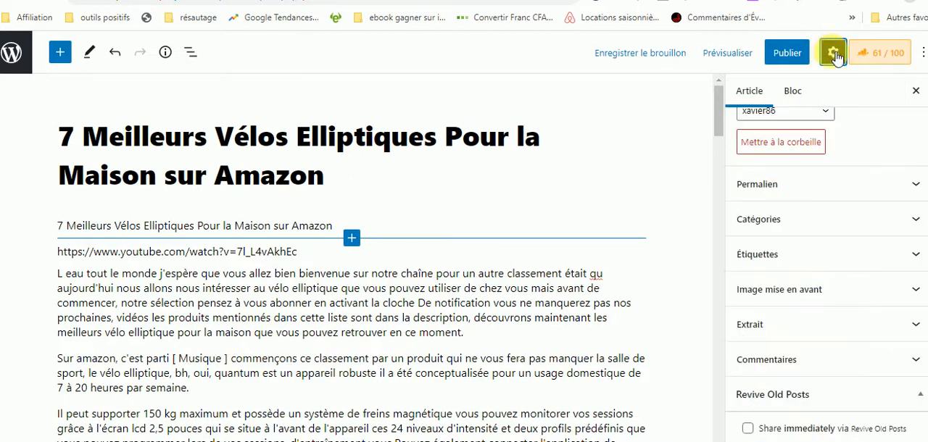
{"action": "left_click", "coordinate": [835, 62]}
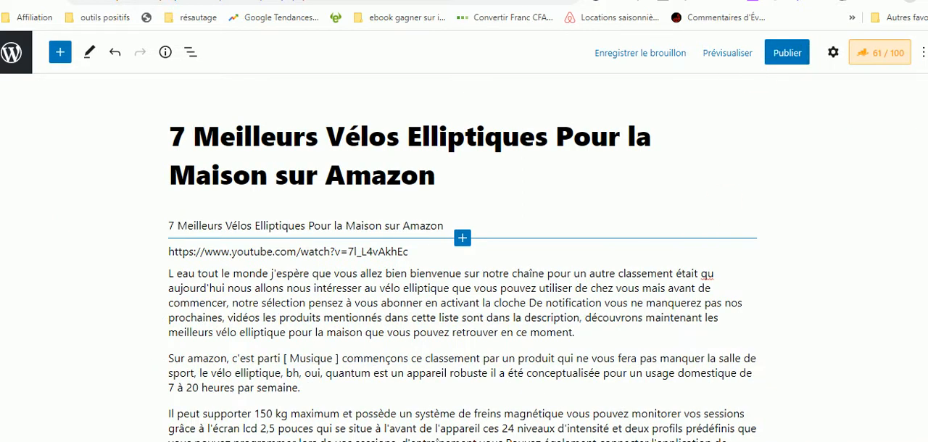
{"action": "left_click", "coordinate": [833, 52]}
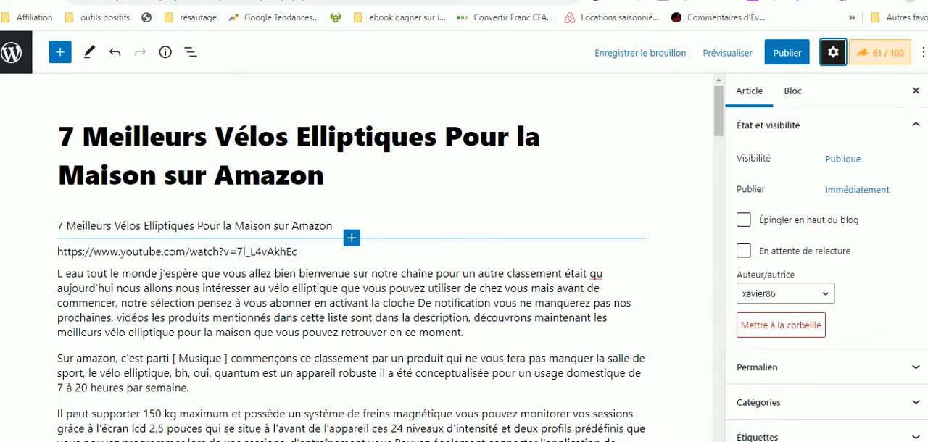
{"action": "scroll", "coordinate": [827, 290], "scroll_direction": "down", "scroll_amount": 8}
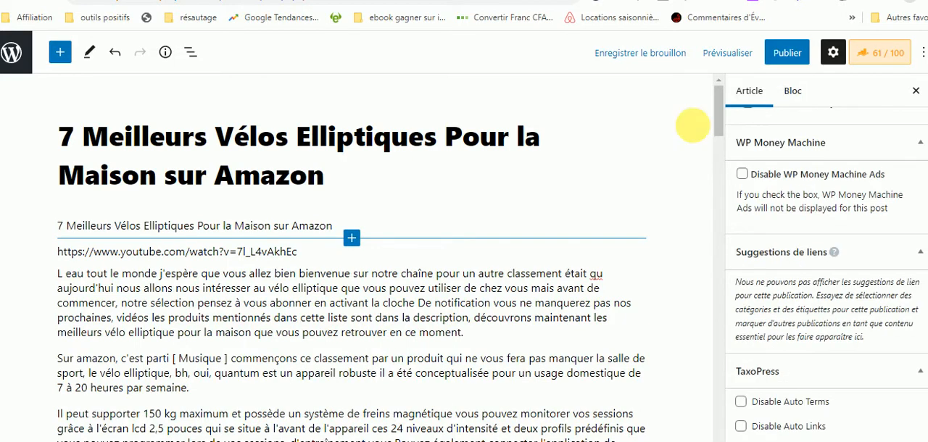
{"action": "left_click_drag", "start_coordinate": [718, 105], "coordinate": [720, 60]}
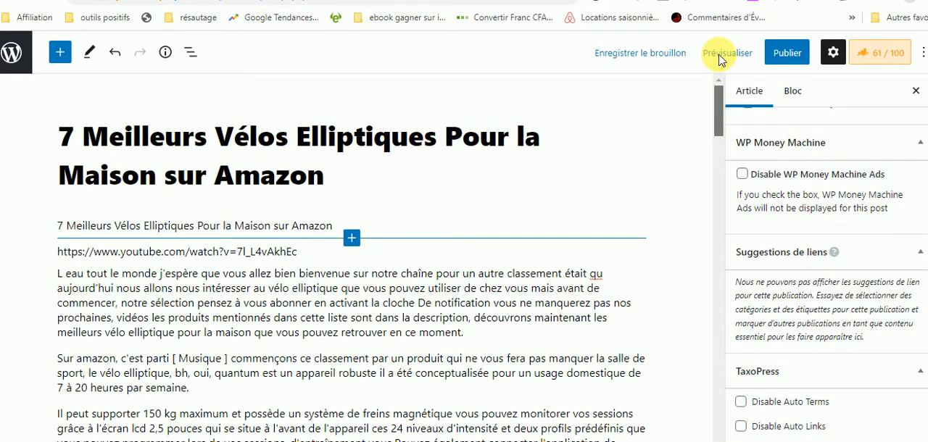
{"action": "left_click", "coordinate": [834, 53]}
{"action": "left_click", "coordinate": [836, 55]}
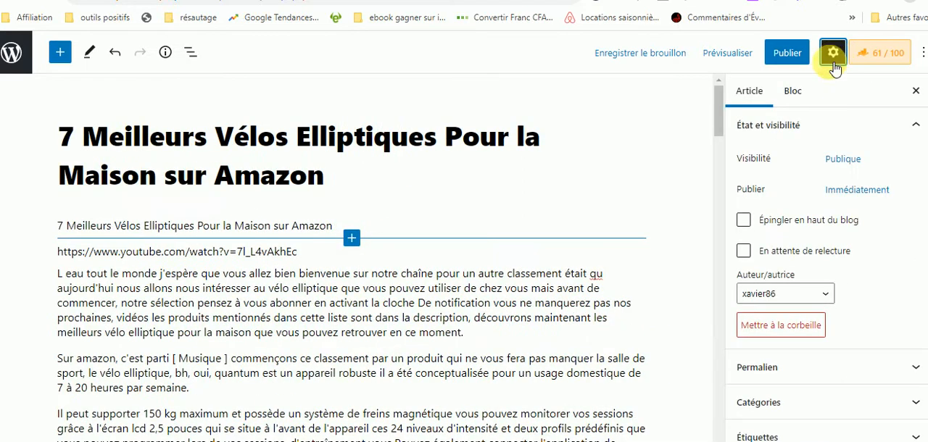
{"action": "left_click", "coordinate": [855, 191]}
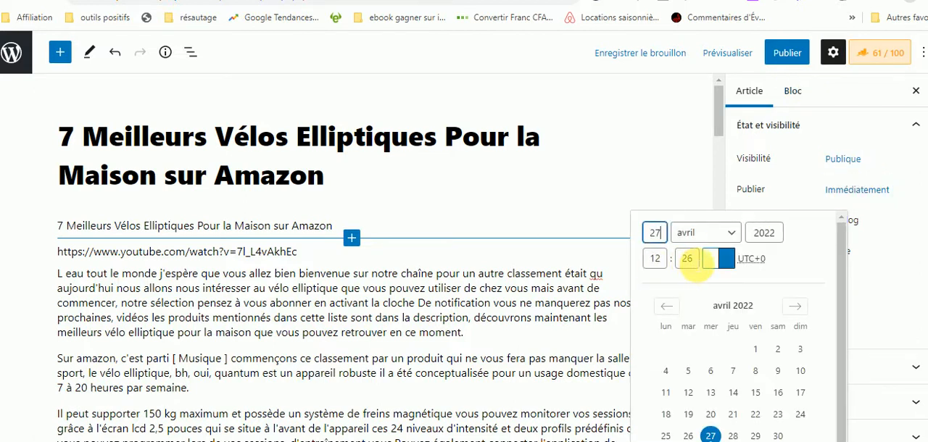
{"action": "left_click", "coordinate": [687, 258]}
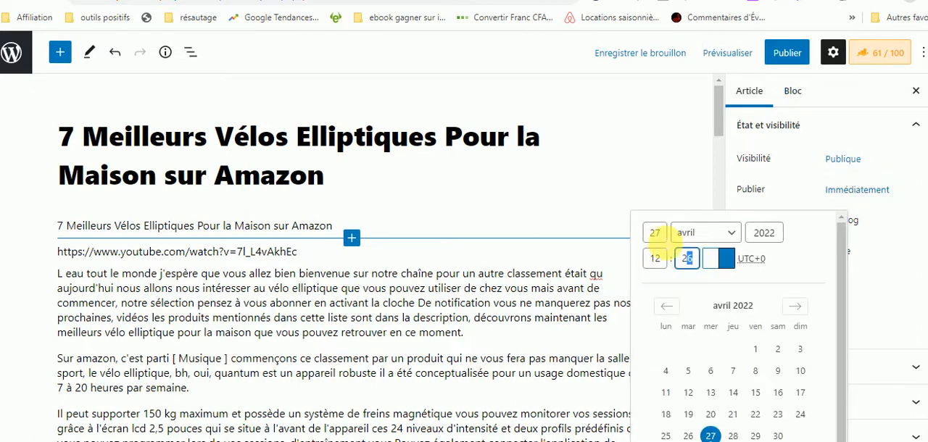
{"action": "left_click", "coordinate": [655, 232]}
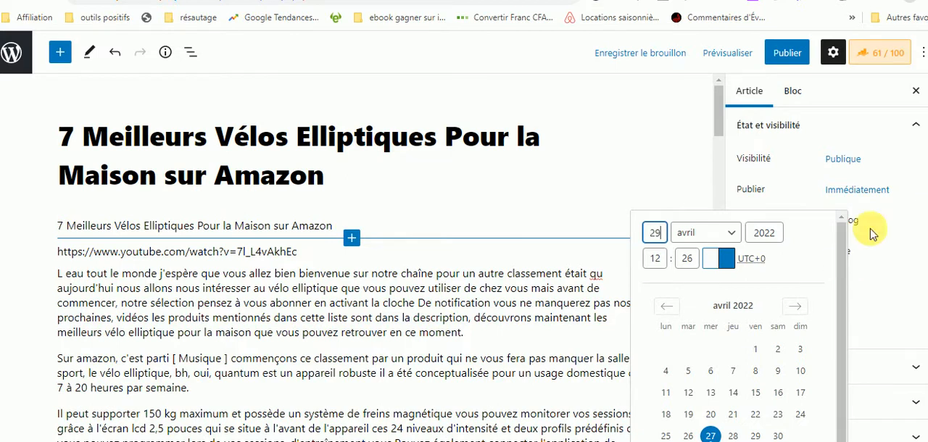
{"action": "left_click_drag", "start_coordinate": [927, 174], "coordinate": [927, 203]}
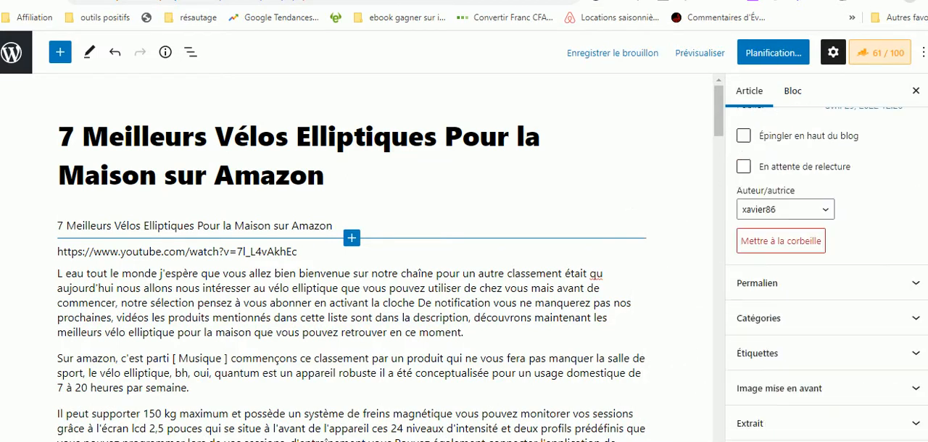
{"action": "left_click", "coordinate": [771, 53]}
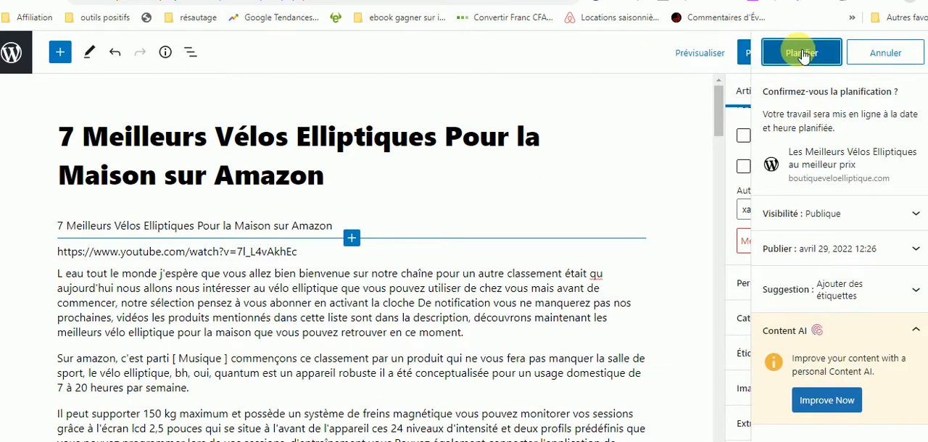
{"action": "left_click", "coordinate": [800, 54]}
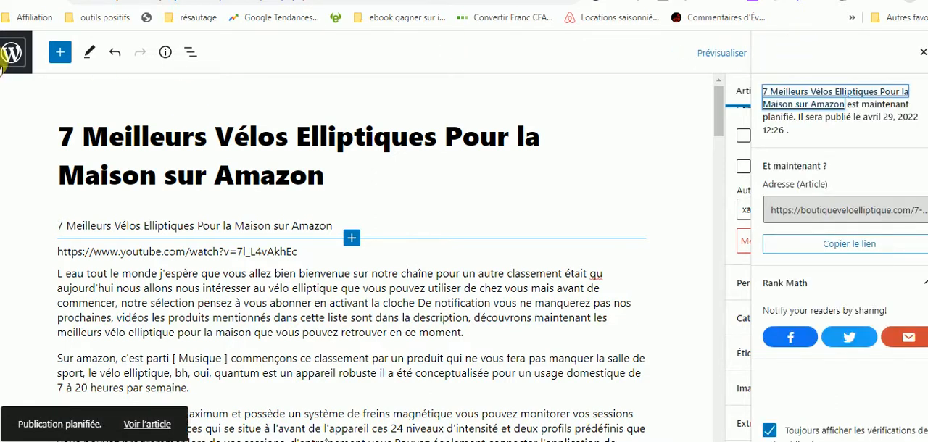
Leave the article editor and copy the link of the YouTube result "7 Meilleurs Vélos Elliptiques Pour Votre Maison" by aTech.
{"action": "left_click", "coordinate": [22, 57]}
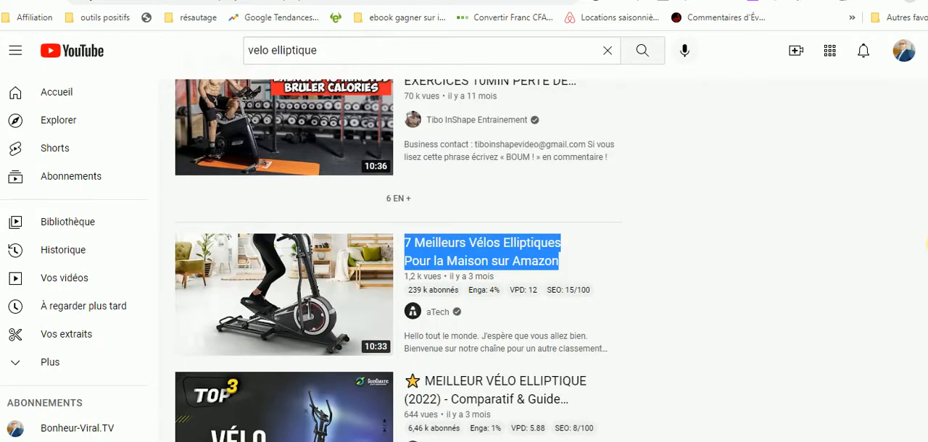
{"action": "scroll", "coordinate": [399, 260], "scroll_direction": "down", "scroll_amount": 3}
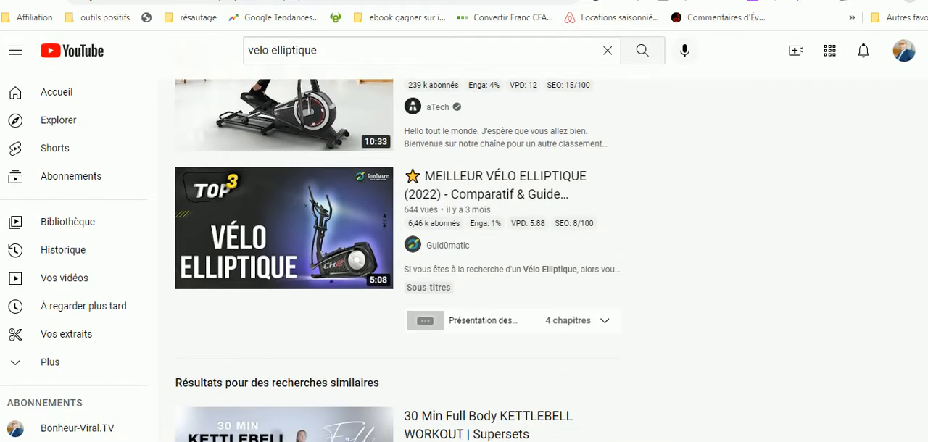
{"action": "scroll", "coordinate": [398, 261], "scroll_direction": "down", "scroll_amount": 2}
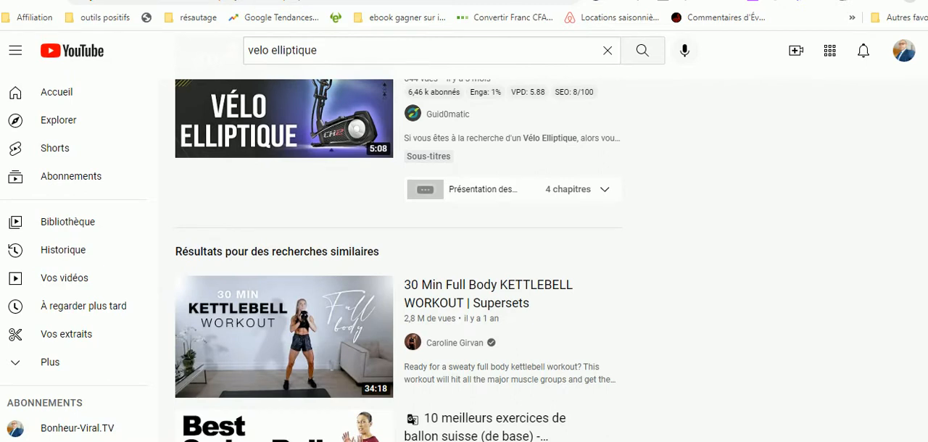
{"action": "scroll", "coordinate": [399, 261], "scroll_direction": "down", "scroll_amount": 3}
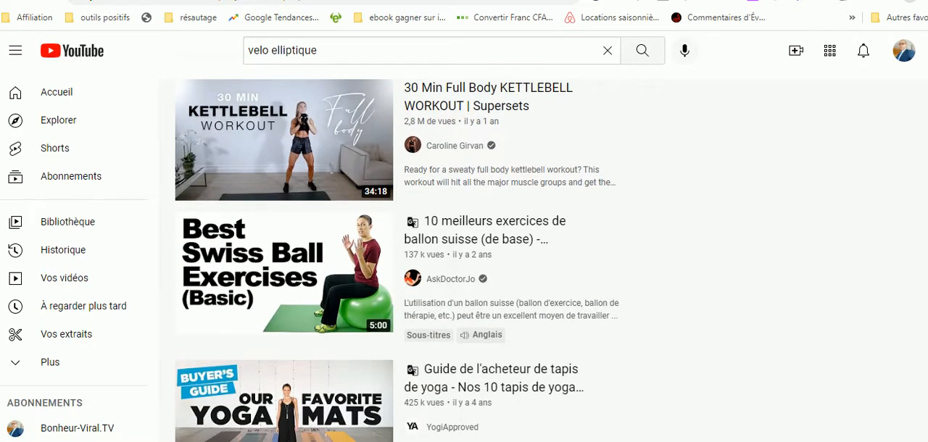
{"action": "scroll", "coordinate": [399, 261], "scroll_direction": "down", "scroll_amount": 4}
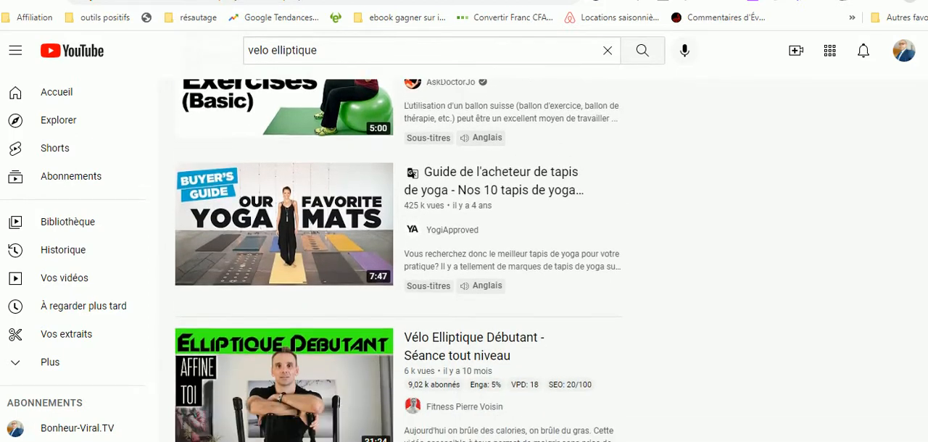
{"action": "scroll", "coordinate": [398, 260], "scroll_direction": "down", "scroll_amount": 4}
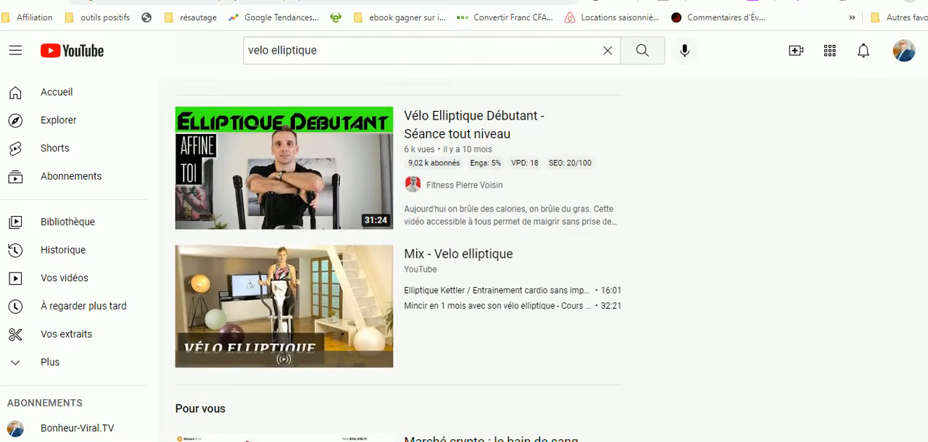
{"action": "scroll", "coordinate": [398, 261], "scroll_direction": "down", "scroll_amount": 3}
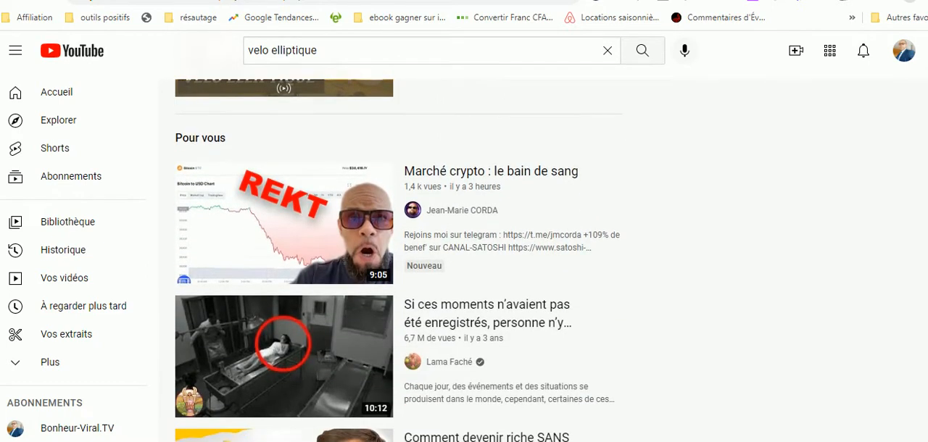
{"action": "scroll", "coordinate": [398, 260], "scroll_direction": "down", "scroll_amount": 3}
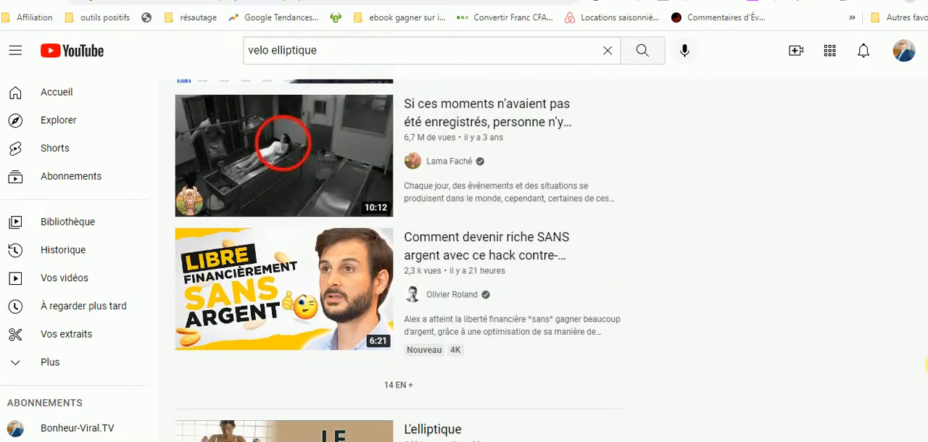
{"action": "scroll", "coordinate": [927, 373], "scroll_direction": "down", "scroll_amount": 2}
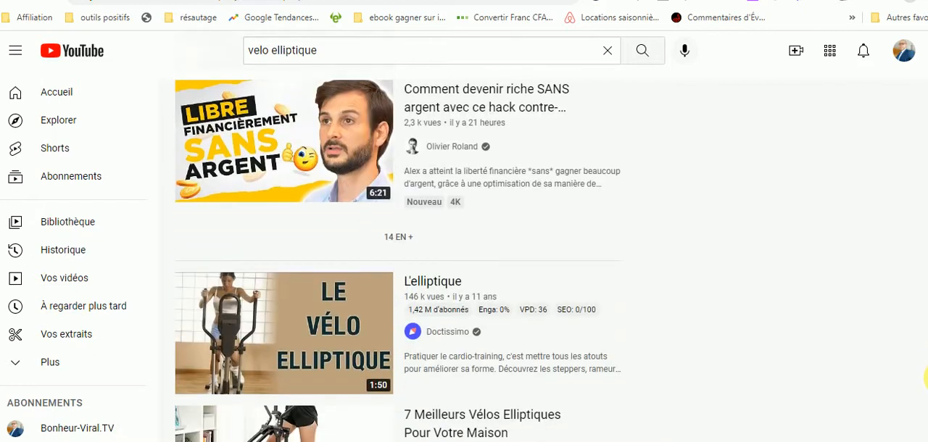
{"action": "scroll", "coordinate": [927, 380], "scroll_direction": "down", "scroll_amount": 1}
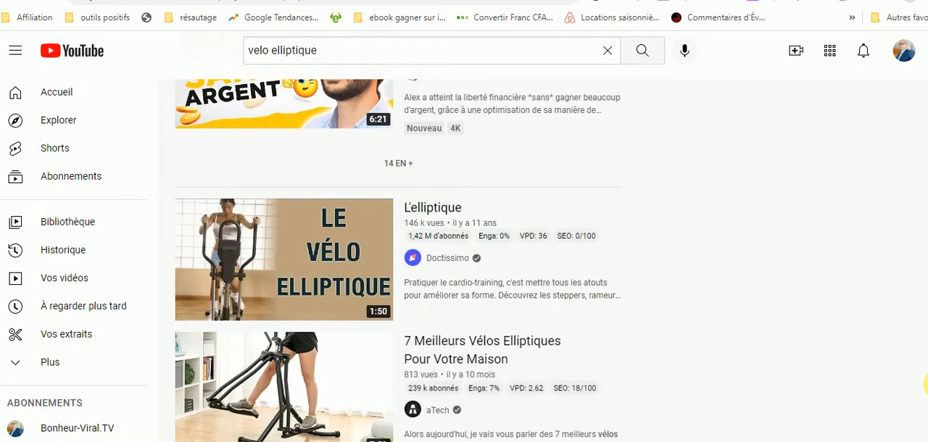
{"action": "scroll", "coordinate": [927, 384], "scroll_direction": "down", "scroll_amount": 2}
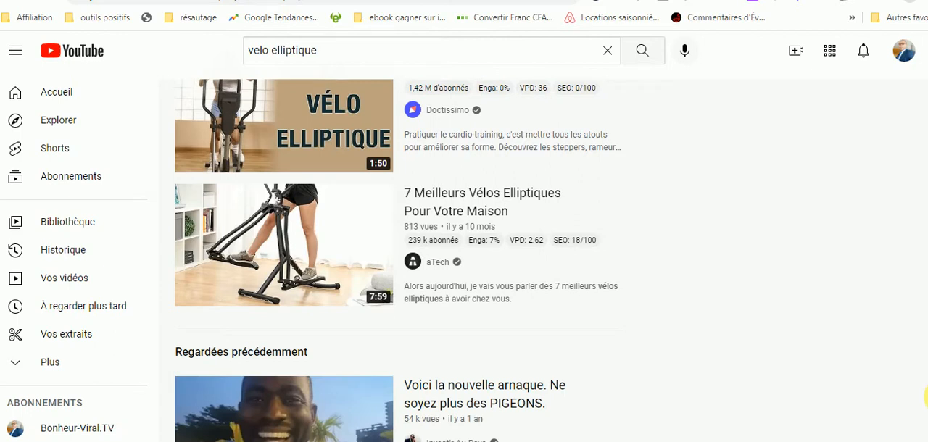
{"action": "right_click", "coordinate": [448, 196]}
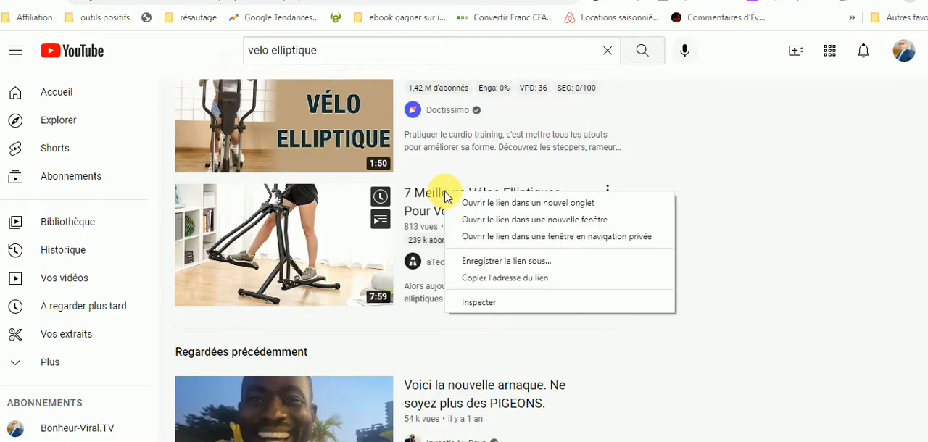
{"action": "left_click", "coordinate": [518, 274]}
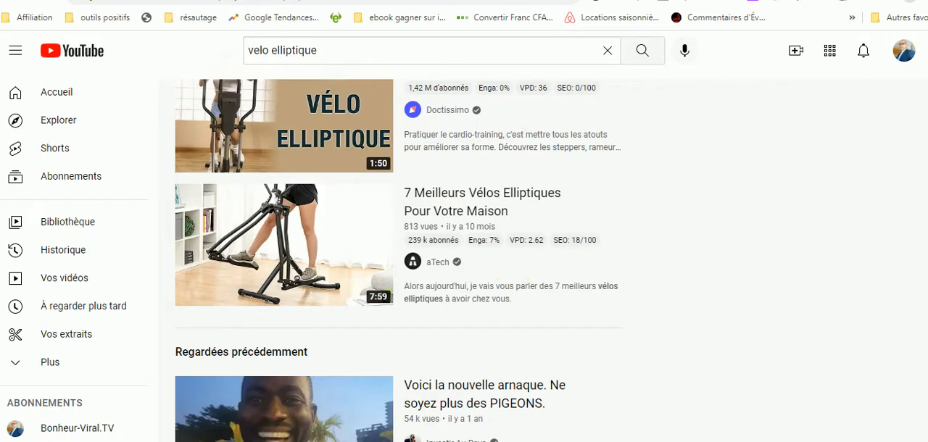
Switch back to the WordPress dashboard and create a new blank article.
{"action": "key", "text": "ctrl+Tab"}
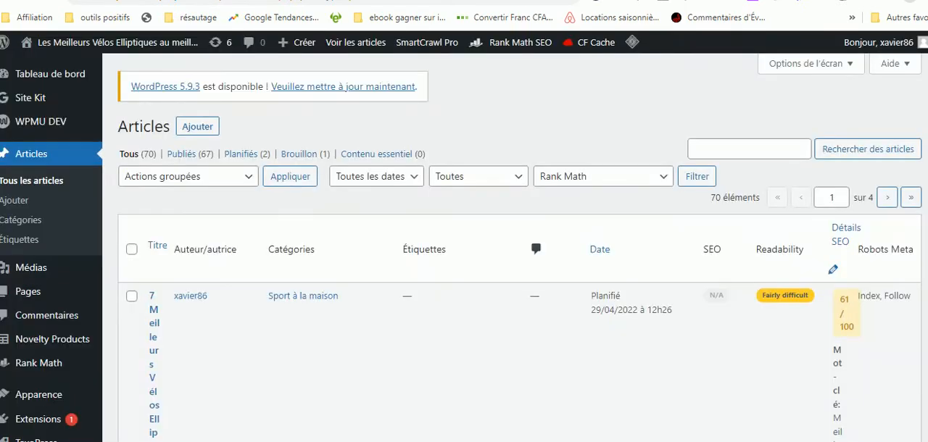
{"action": "mouse_move", "coordinate": [94, 91]}
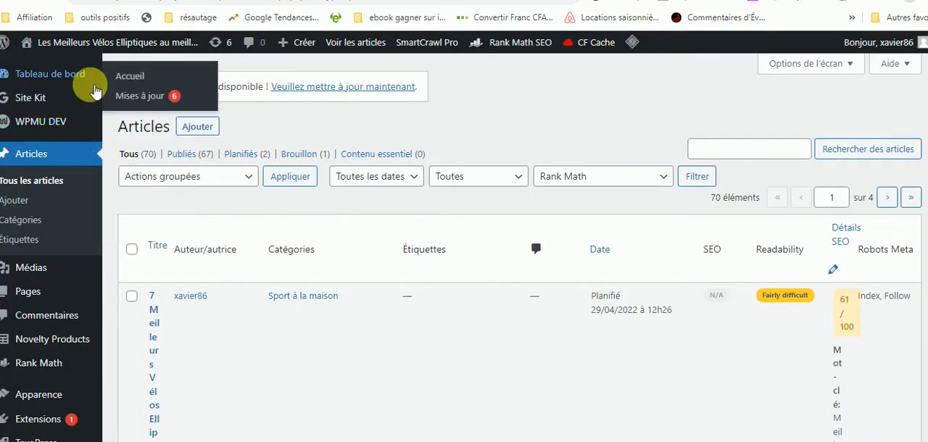
{"action": "mouse_move", "coordinate": [303, 47]}
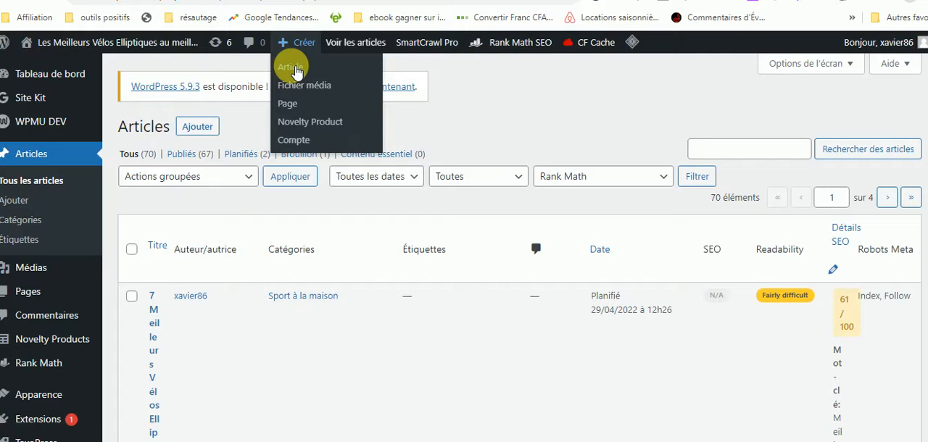
{"action": "left_click", "coordinate": [290, 67]}
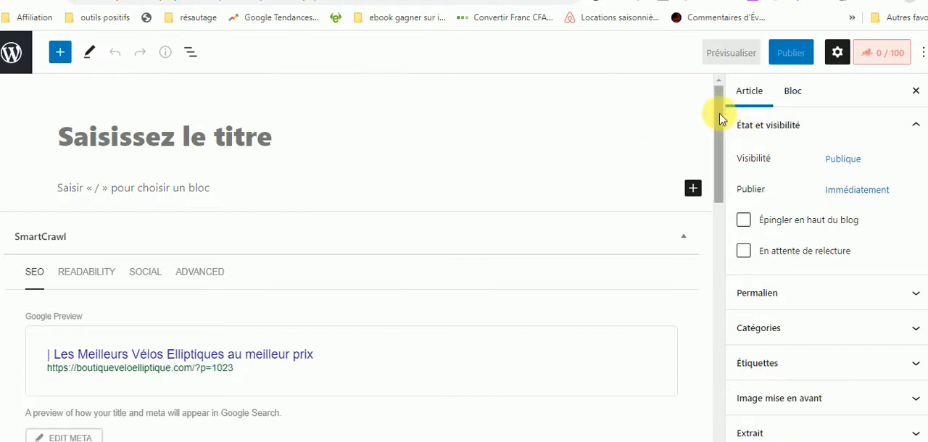
Insert content with 1-Click Blog Post from the copied YouTube URL, enabling Insert Video and Set Video Image as Featured Image.
{"action": "left_click_drag", "start_coordinate": [722, 118], "coordinate": [690, 331]}
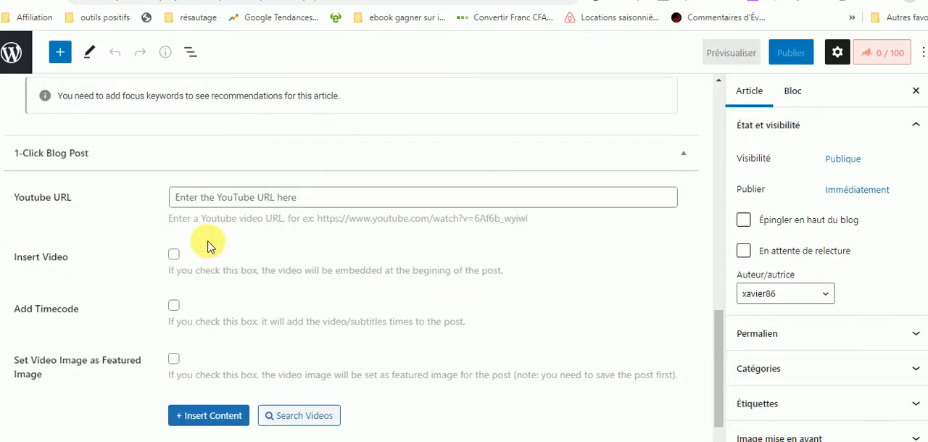
{"action": "left_click", "coordinate": [184, 198]}
{"action": "type", "text": "https://www.youtube.com/watch?v=cSi7iBCydul"}
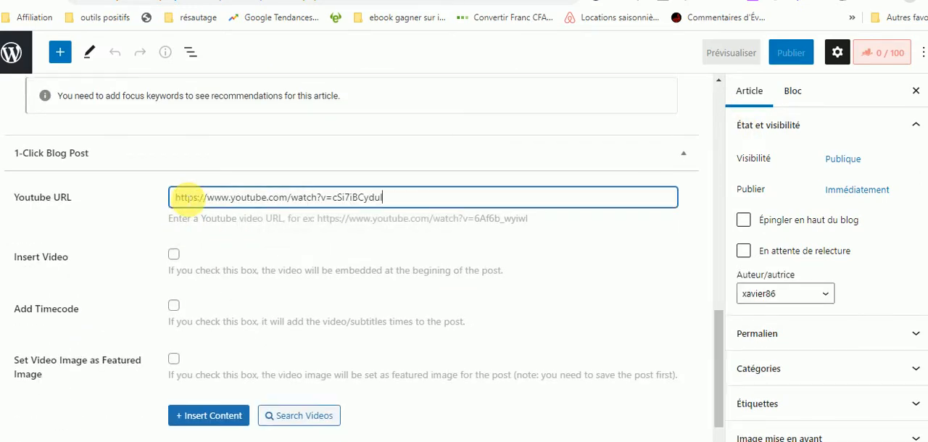
{"action": "left_click", "coordinate": [174, 255]}
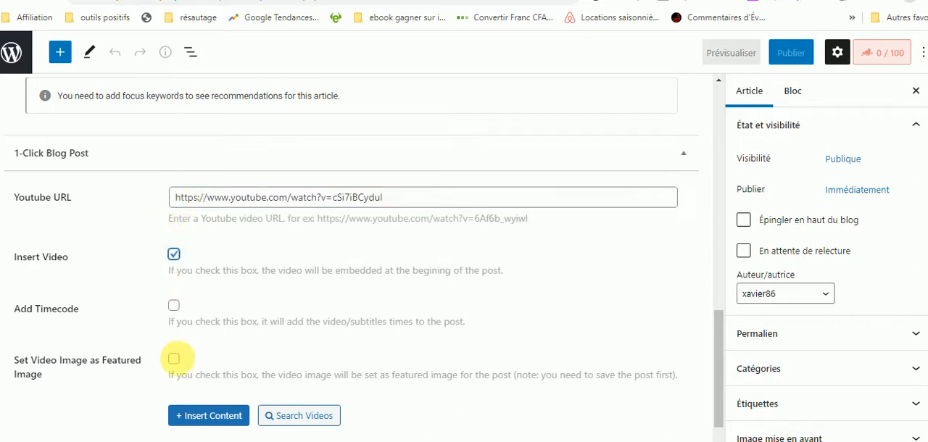
{"action": "left_click", "coordinate": [174, 360]}
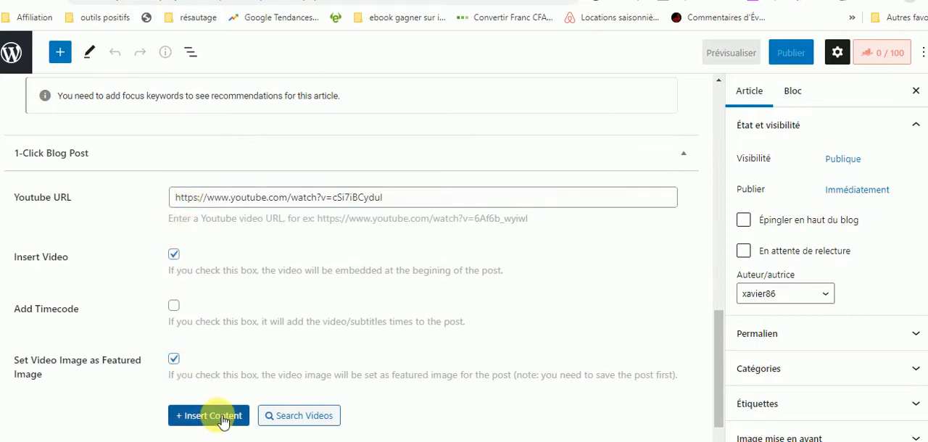
{"action": "left_click", "coordinate": [220, 417]}
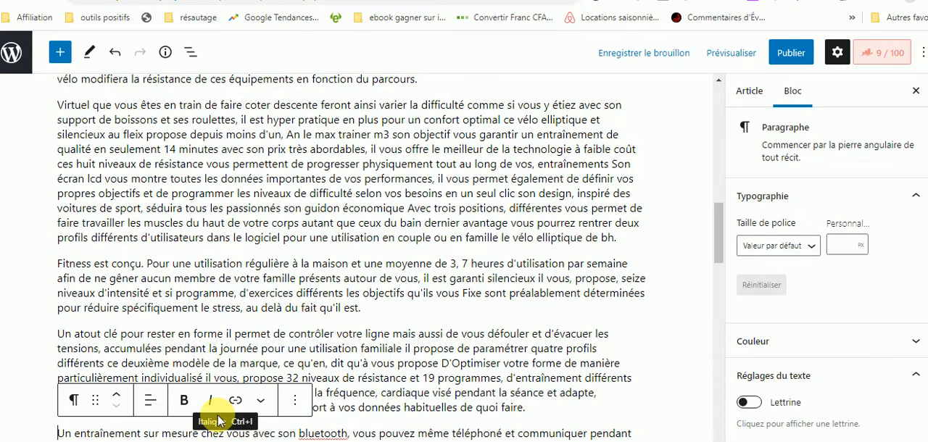
Examine the start of the inserted article, its settings, and the Rank Math Basic SEO checks.
{"action": "left_click_drag", "start_coordinate": [722, 245], "coordinate": [740, 93]}
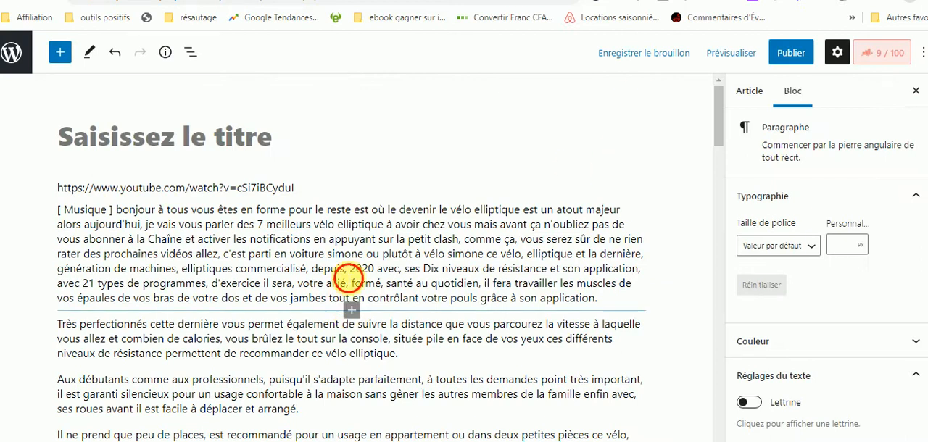
{"action": "left_click", "coordinate": [347, 273]}
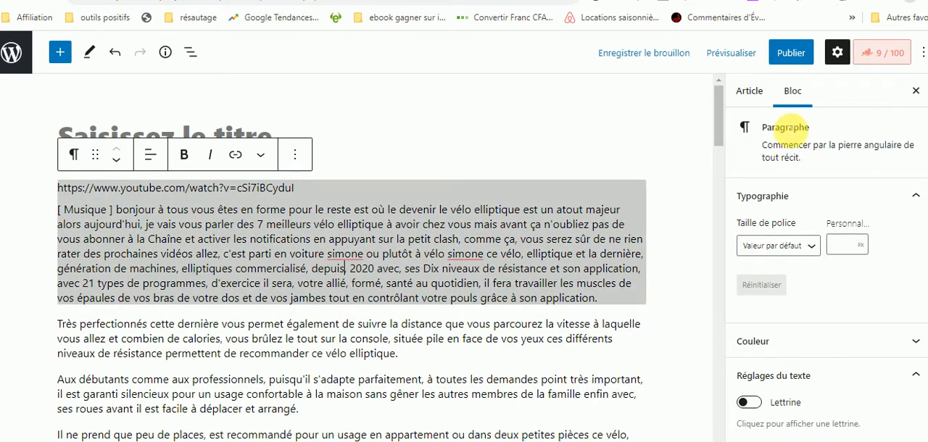
{"action": "left_click", "coordinate": [710, 106]}
{"action": "scroll", "coordinate": [827, 275], "scroll_direction": "down", "scroll_amount": 6}
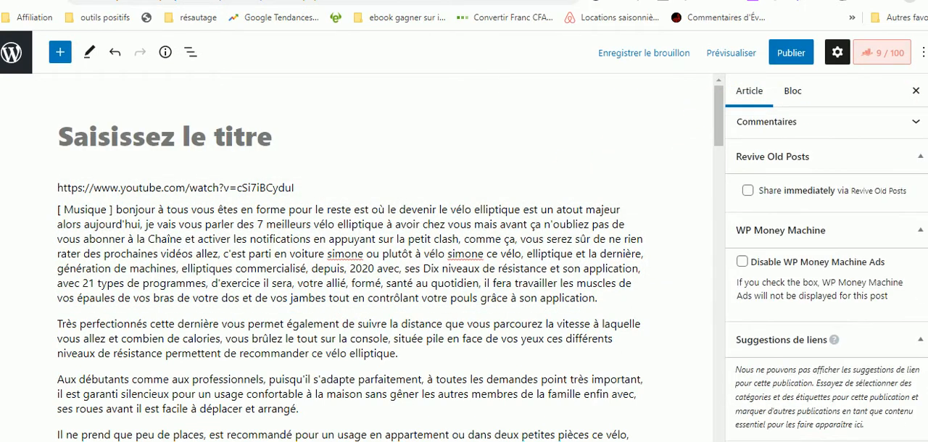
{"action": "scroll", "coordinate": [826, 276], "scroll_direction": "up", "scroll_amount": 6}
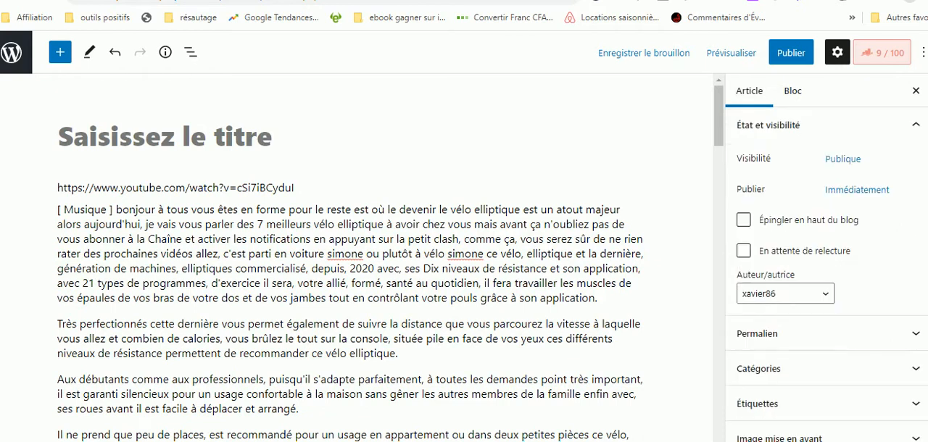
{"action": "left_click", "coordinate": [881, 52]}
{"action": "scroll", "coordinate": [827, 276], "scroll_direction": "down", "scroll_amount": 5}
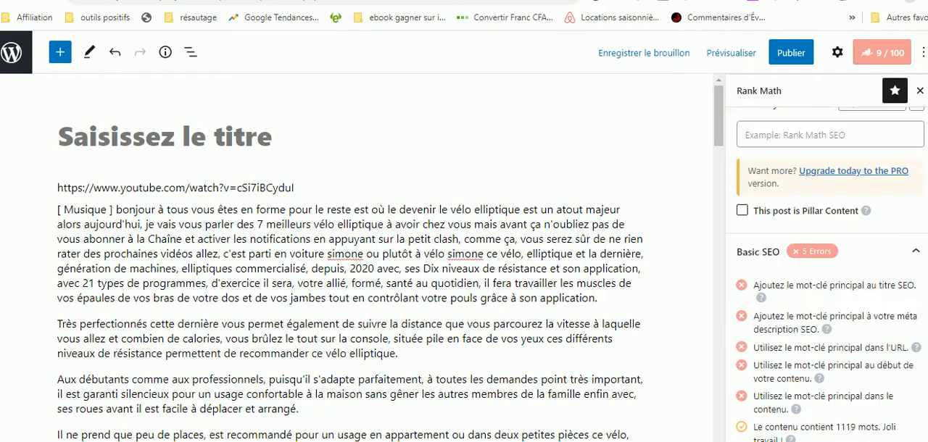
{"action": "scroll", "coordinate": [827, 276], "scroll_direction": "up", "scroll_amount": 5}
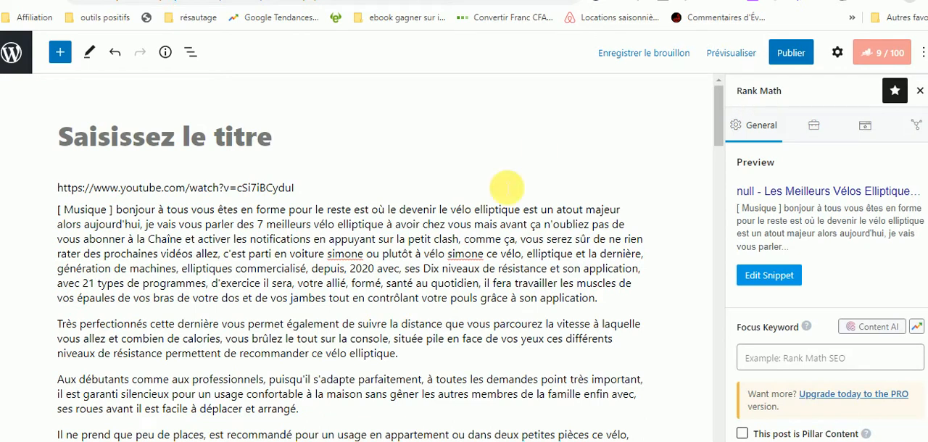
Copy the video title "7 Meilleurs Vélos Elliptiques Pour Votre Maison" from YouTube and use it as the WordPress article title.
{"action": "key", "text": "ctrl+Tab"}
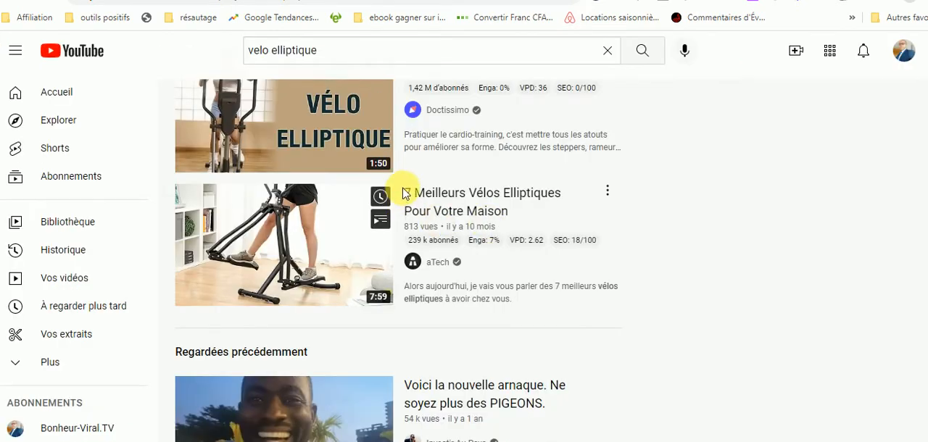
{"action": "left_click_drag", "start_coordinate": [403, 193], "coordinate": [528, 203]}
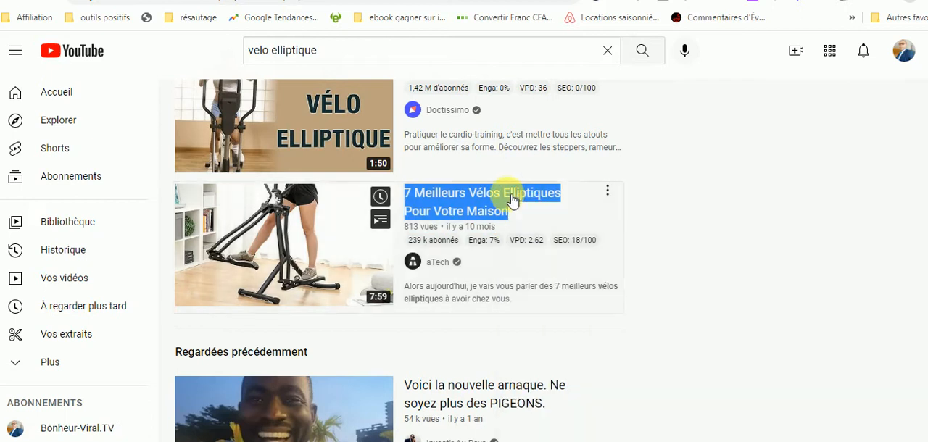
{"action": "right_click", "coordinate": [508, 192]}
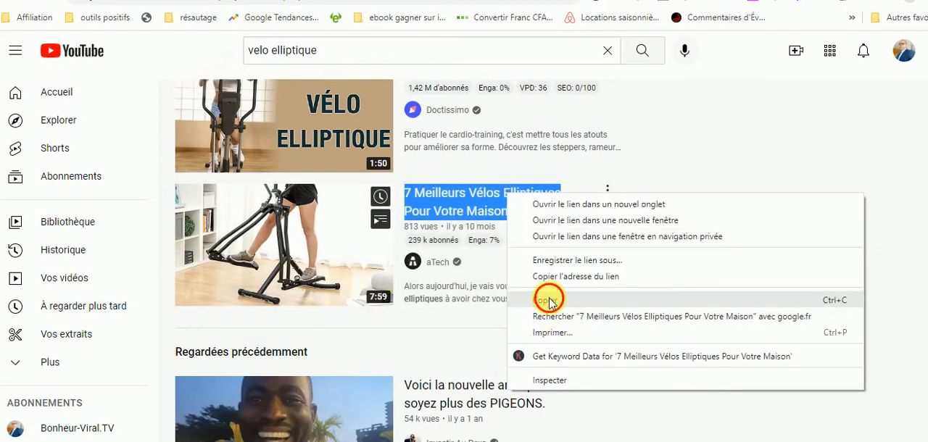
{"action": "left_click", "coordinate": [550, 300]}
{"action": "left_click", "coordinate": [658, 1]}
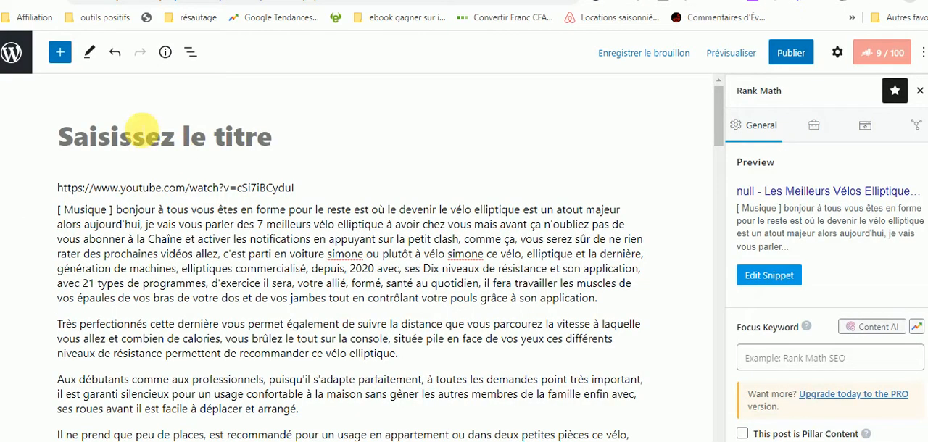
{"action": "left_click", "coordinate": [142, 133]}
{"action": "key", "text": "ctrl+v"}
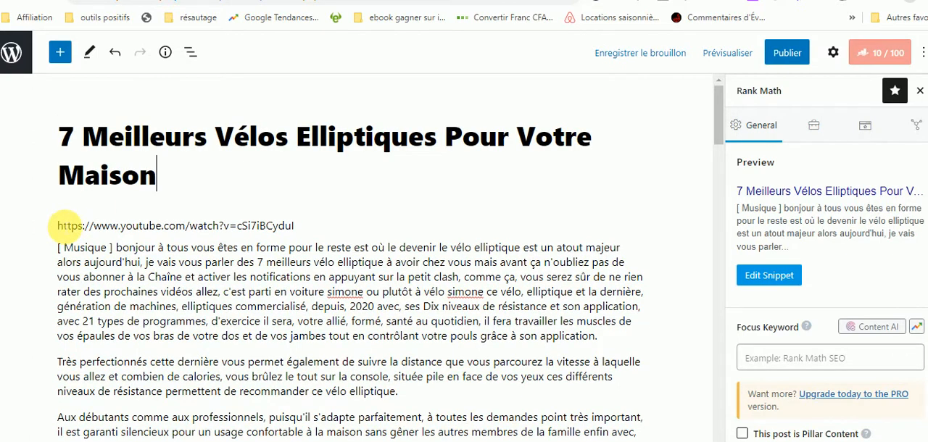
Add a paragraph reading "7 Meilleurs Vélos Elliptiques Pour Votre Maison" above the video URL and remove its link.
{"action": "left_click", "coordinate": [61, 227]}
{"action": "key", "text": "Return"}
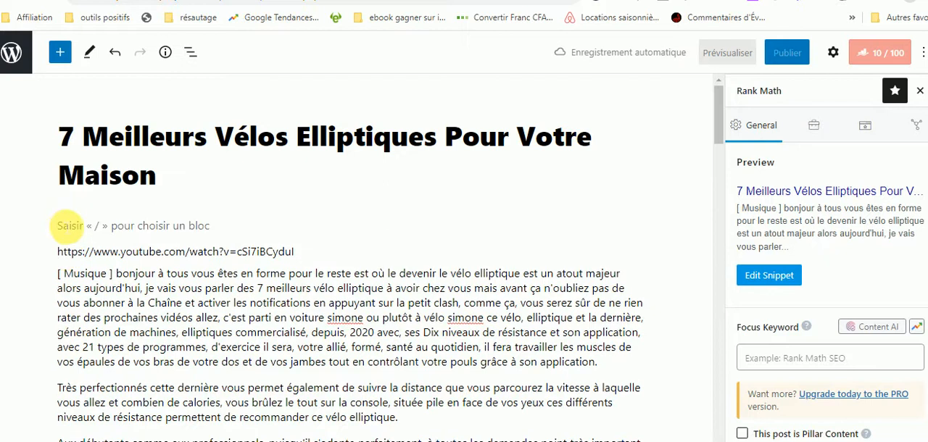
{"action": "left_click", "coordinate": [71, 218]}
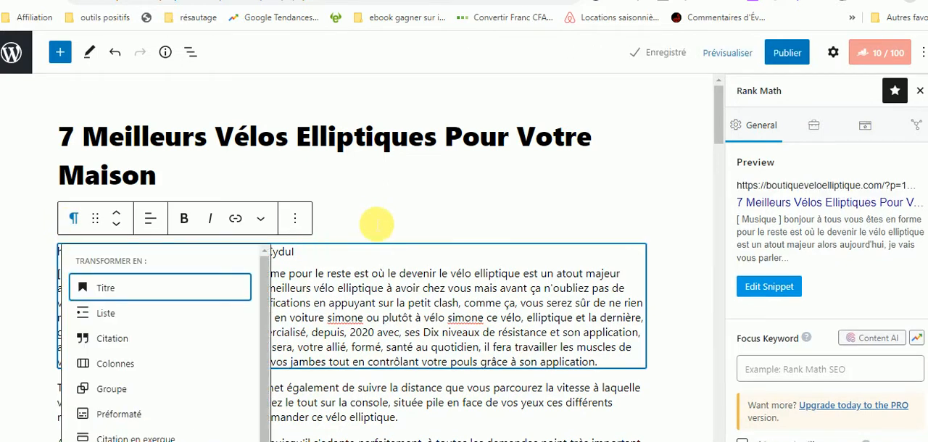
{"action": "left_click", "coordinate": [377, 225]}
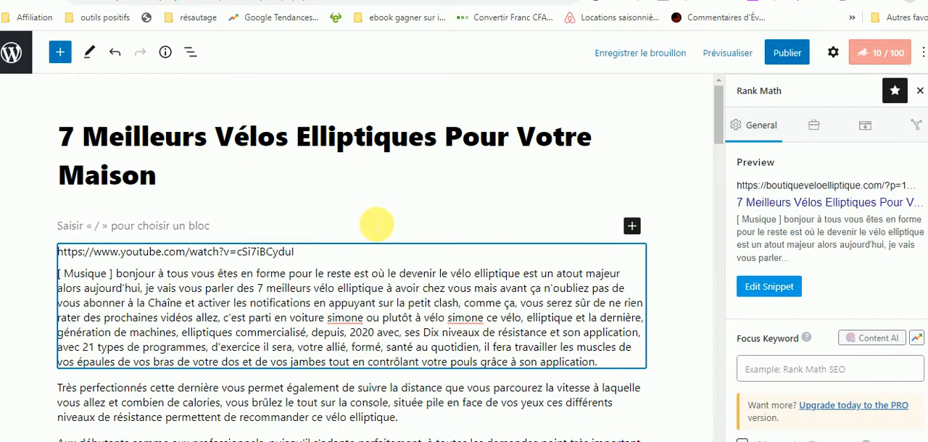
{"action": "key", "text": "ctrl+v"}
{"action": "triple_click", "coordinate": [236, 226]}
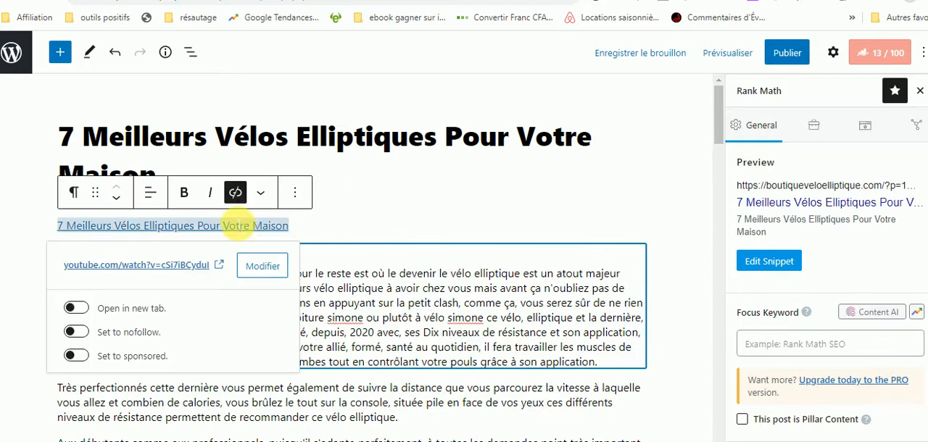
{"action": "left_click", "coordinate": [235, 192]}
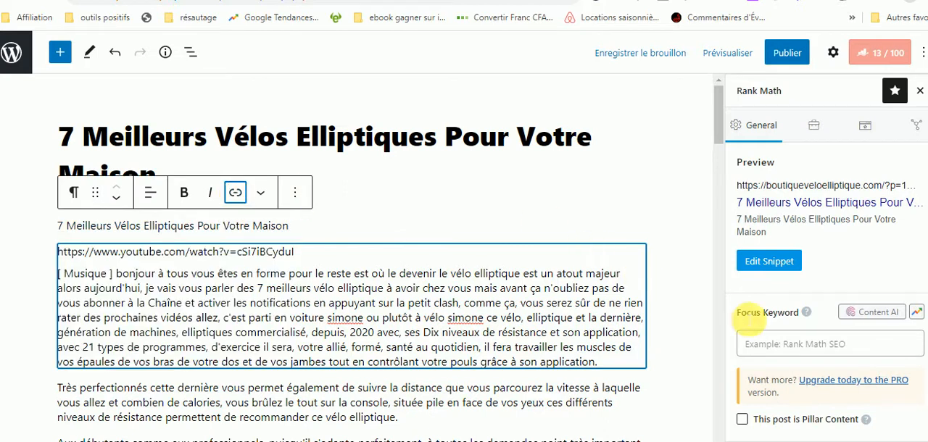
{"action": "left_click", "coordinate": [695, 288]}
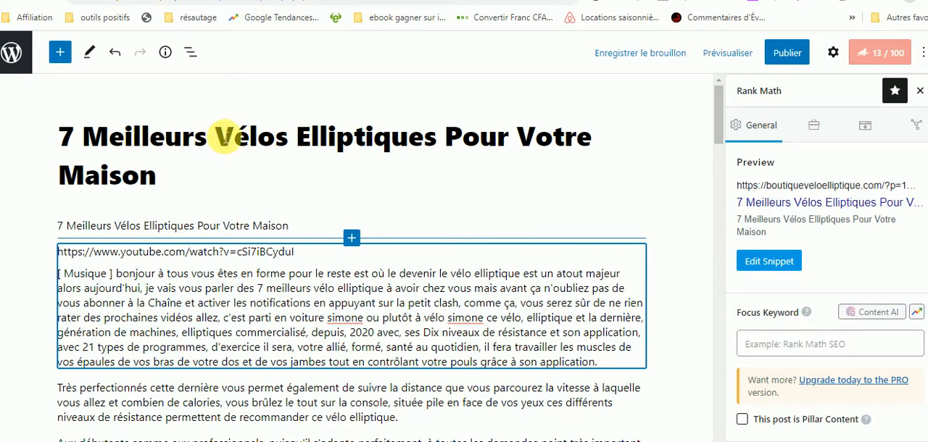
Copy "Meilleurs Vélos Elliptiques" from the article title and set it as the Rank Math focus keyword.
{"action": "left_click", "coordinate": [225, 138]}
{"action": "left_click", "coordinate": [437, 141], "text": "shift"}
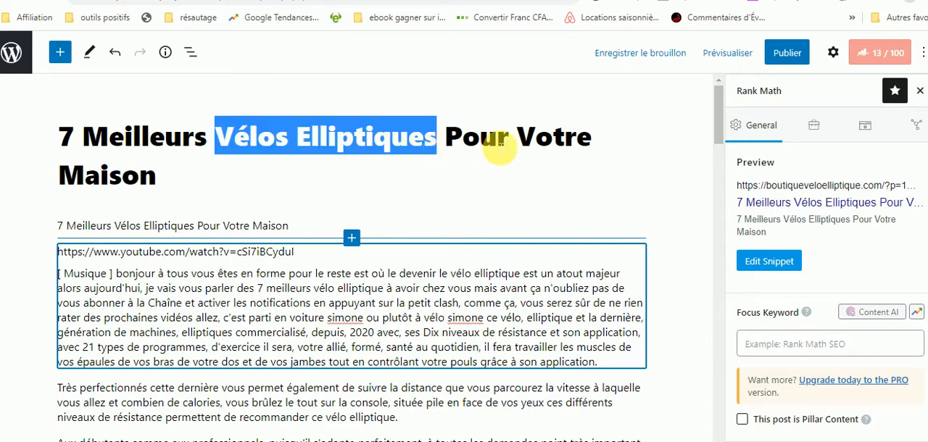
{"action": "left_click", "coordinate": [110, 138]}
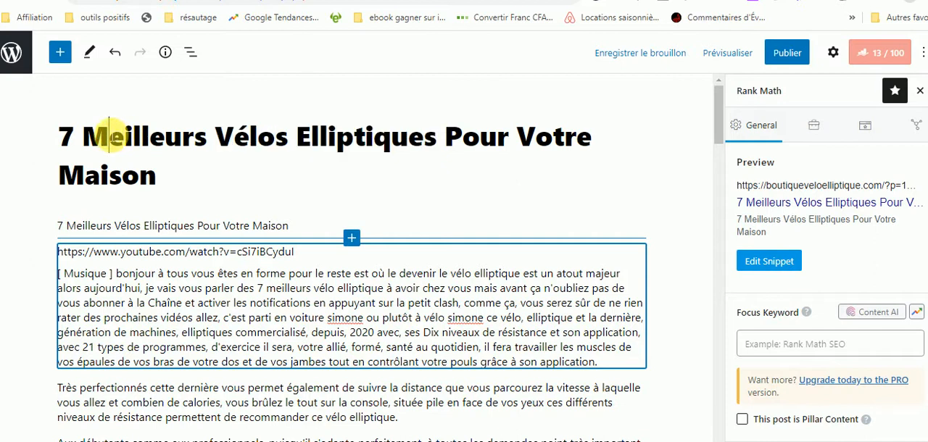
{"action": "left_click_drag", "start_coordinate": [84, 138], "coordinate": [441, 154]}
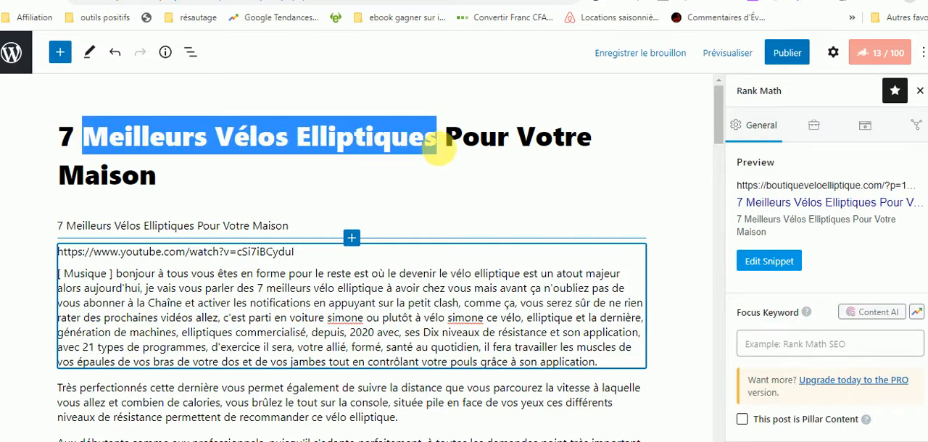
{"action": "left_click", "coordinate": [784, 349]}
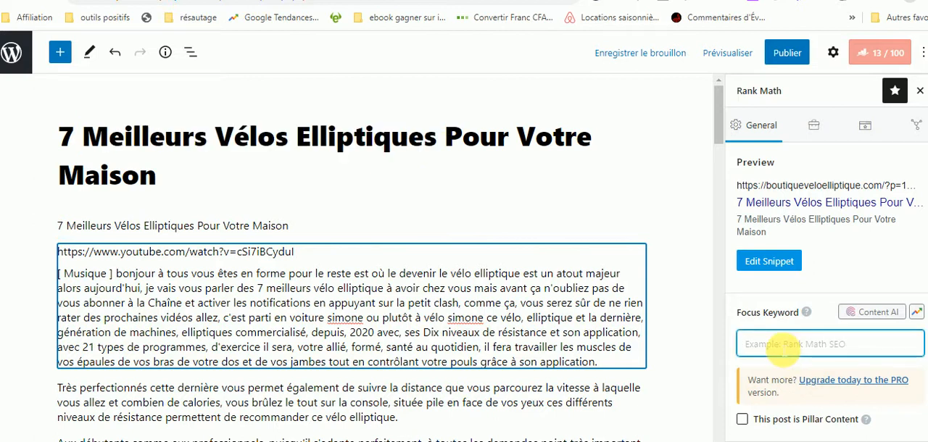
{"action": "key", "text": "ctrl+v"}
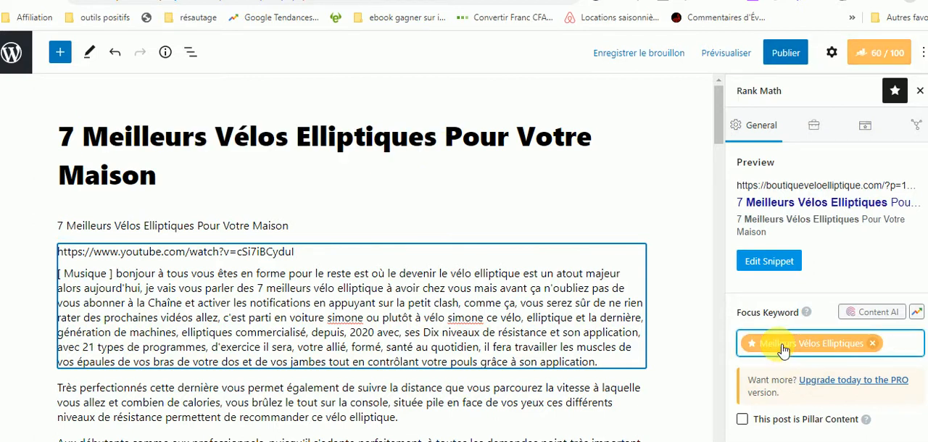
Publish the article immediately and return to the list of articles.
{"action": "left_click", "coordinate": [791, 58]}
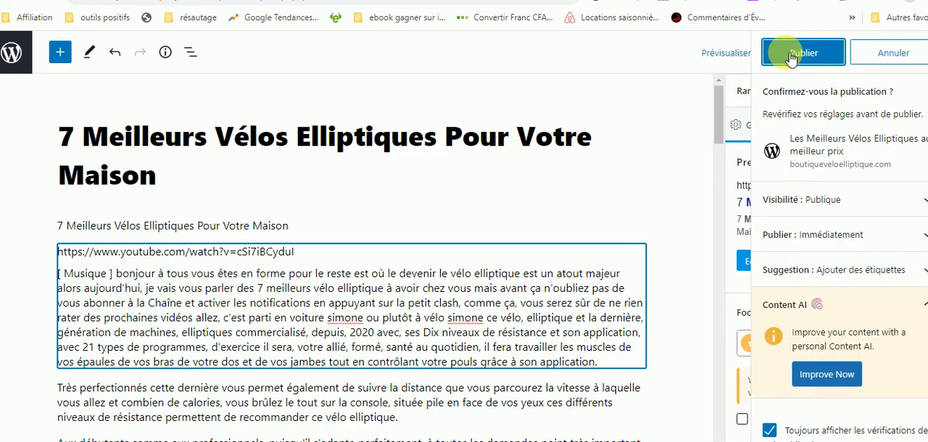
{"action": "left_click", "coordinate": [790, 54]}
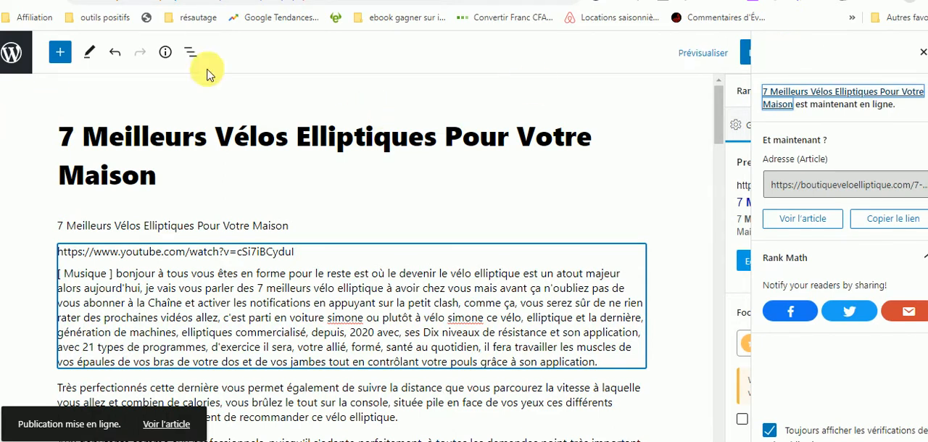
{"action": "left_click", "coordinate": [20, 62]}
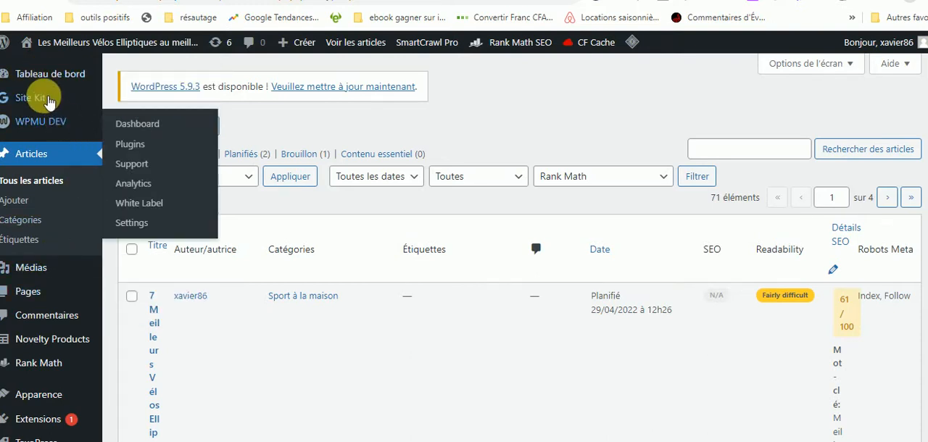
{"action": "mouse_move", "coordinate": [41, 80]}
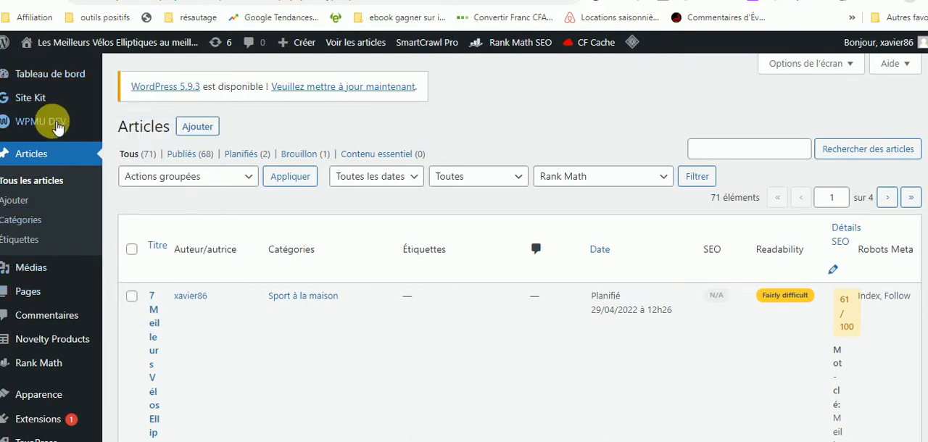
{"action": "mouse_move", "coordinate": [58, 128]}
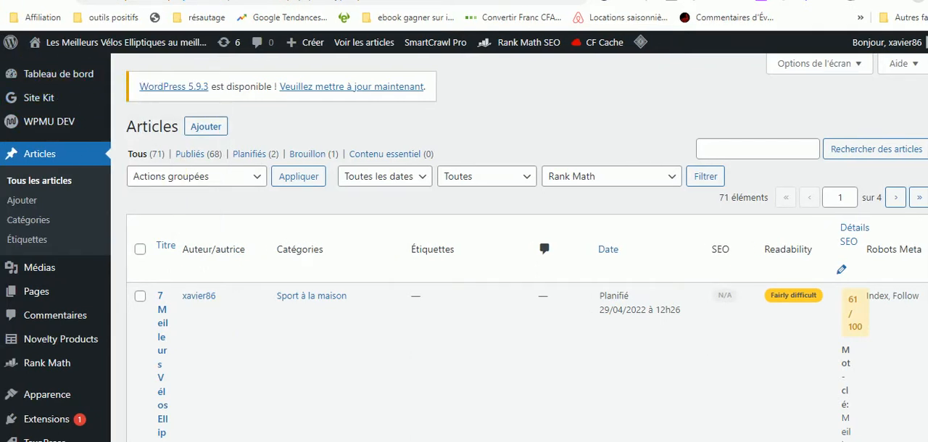
{"action": "scroll", "coordinate": [465, 291], "scroll_direction": "down", "scroll_amount": 3}
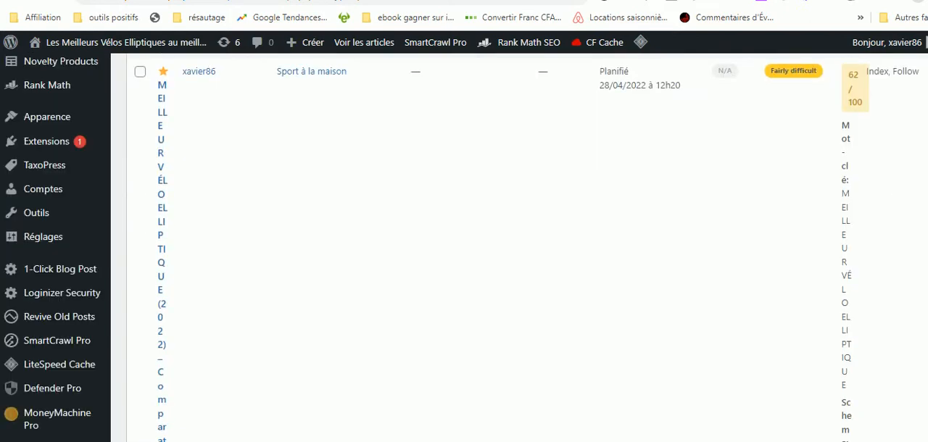
{"action": "scroll", "coordinate": [465, 290], "scroll_direction": "up", "scroll_amount": 3}
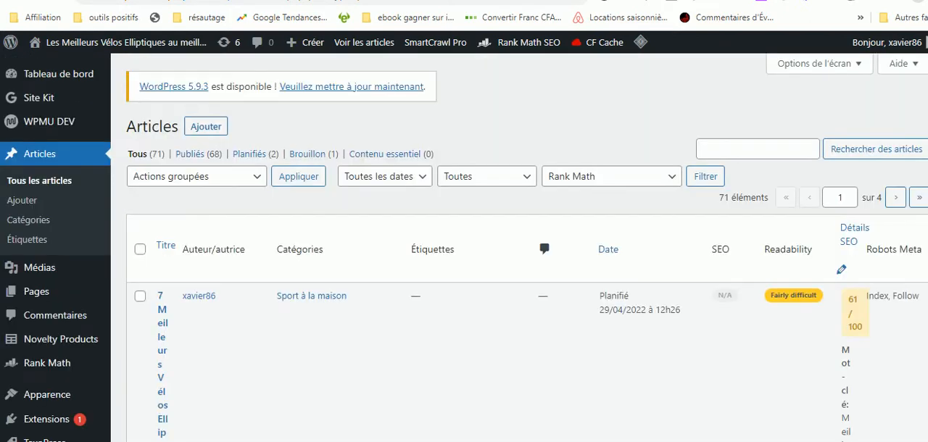
{"action": "scroll", "coordinate": [464, 290], "scroll_direction": "down", "scroll_amount": 5}
{"action": "scroll", "coordinate": [464, 290], "scroll_direction": "up", "scroll_amount": 5}
Open the business-internet-affiliation.com WordPress admin in a new browser tab and log in with the saved credentials.
{"action": "key", "text": "ctrl+t"}
{"action": "left_click", "coordinate": [426, 1]}
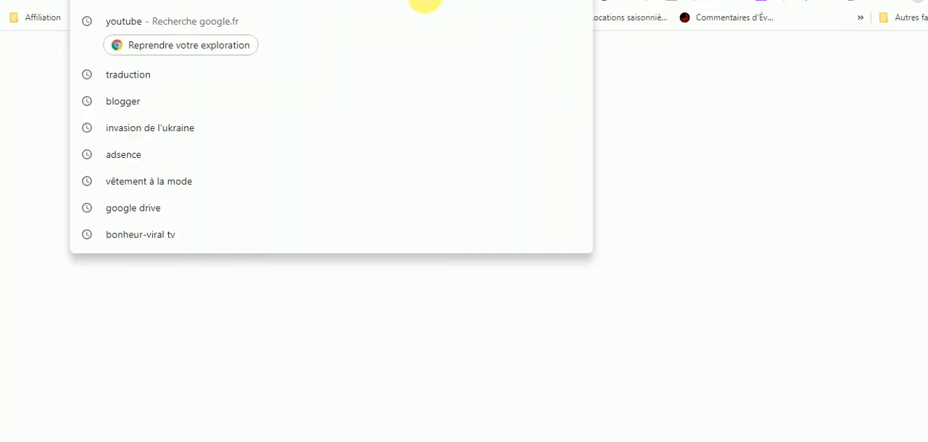
{"action": "type", "text": "busin"}
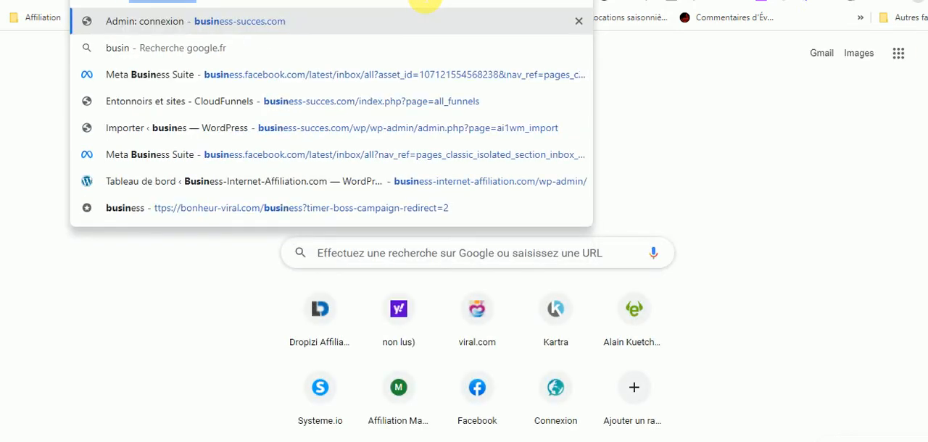
{"action": "type", "text": "es"}
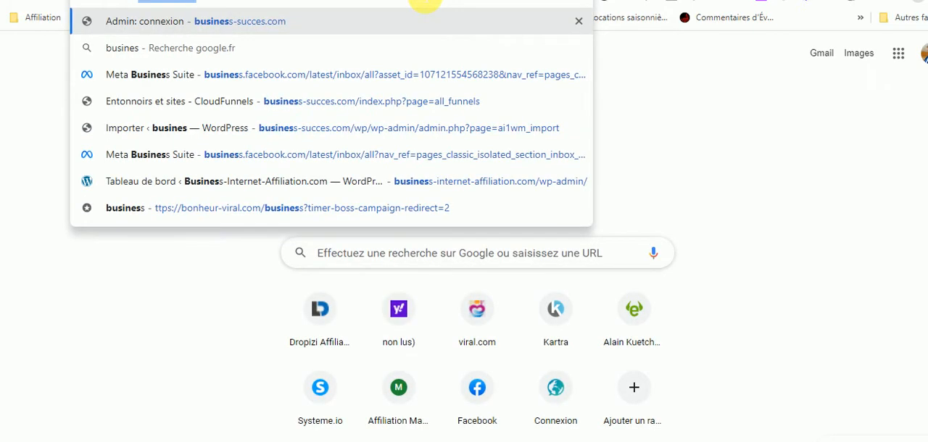
{"action": "type", "text": "s-"}
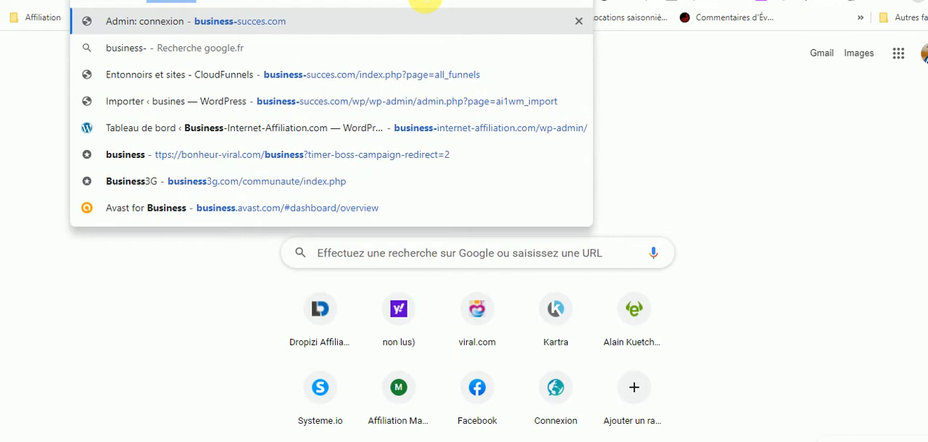
{"action": "type", "text": "inte"}
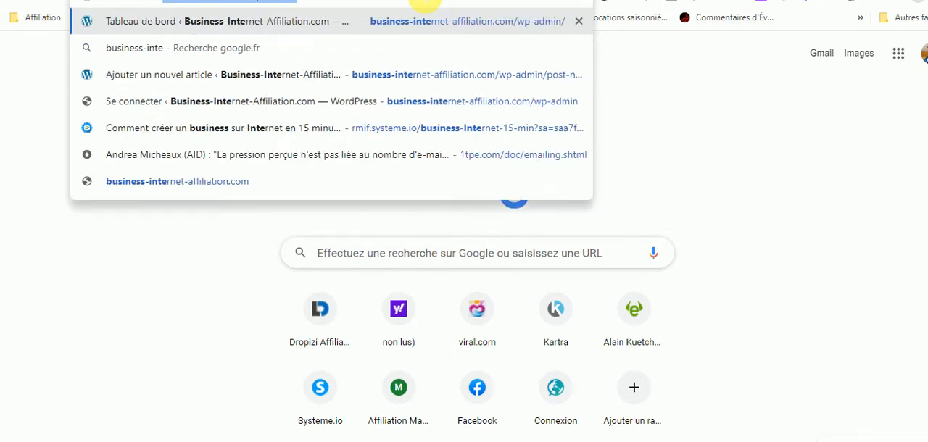
{"action": "left_click", "coordinate": [490, 21]}
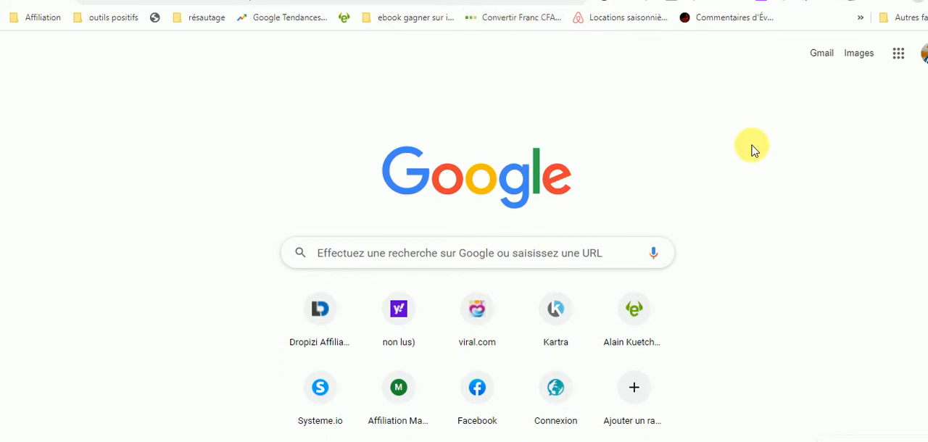
{"action": "left_click", "coordinate": [357, 2]}
{"action": "key", "text": "ctrl+v"}
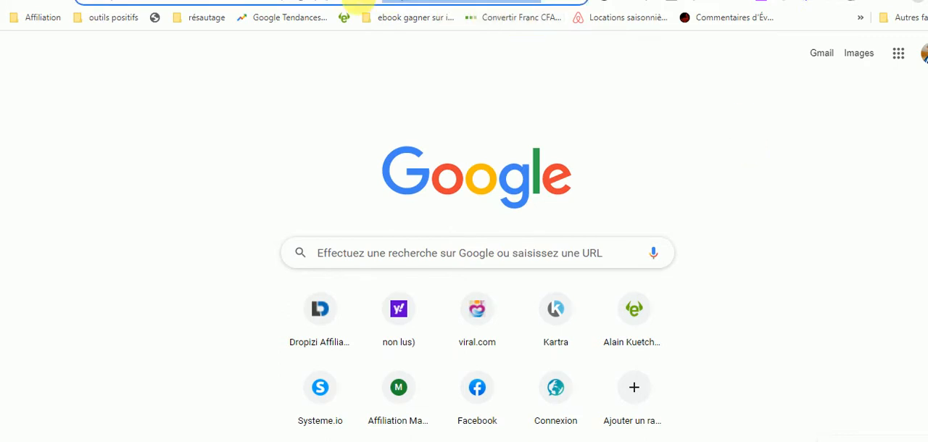
{"action": "key", "text": "Return"}
{"action": "left_click", "coordinate": [438, 210]}
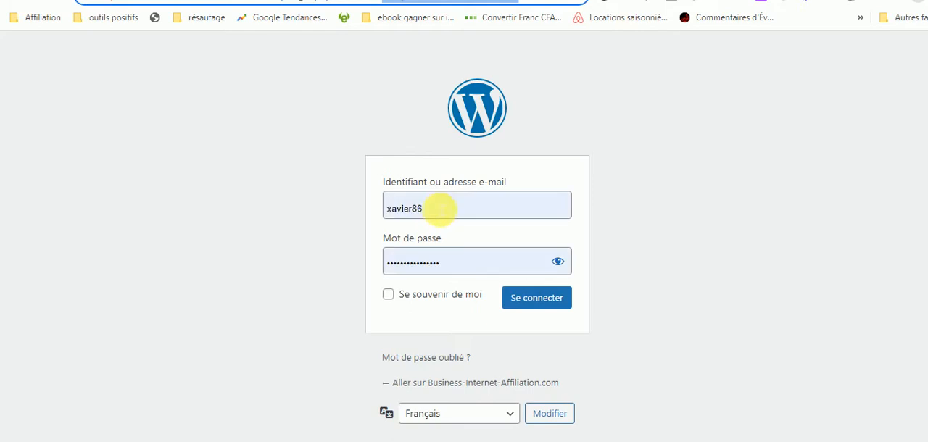
{"action": "left_click", "coordinate": [537, 299]}
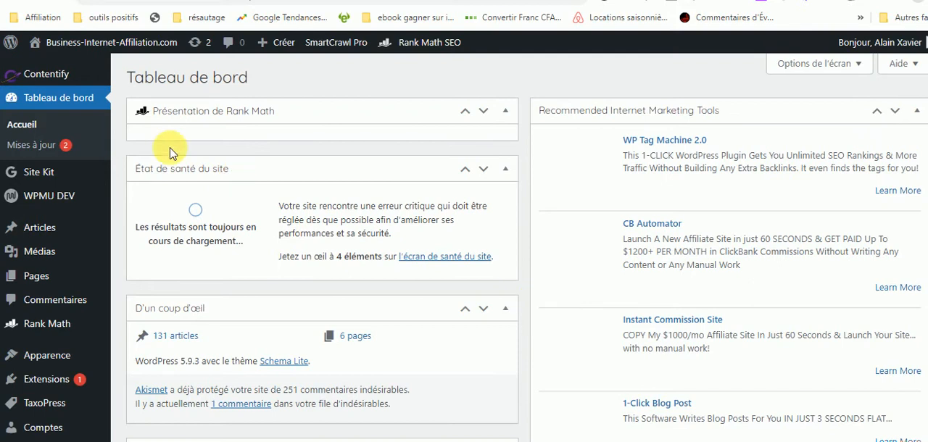
Open the Auto-Campaign settings of the Contentify plugin and name the campaign "Affiliation business".
{"action": "mouse_move", "coordinate": [54, 83]}
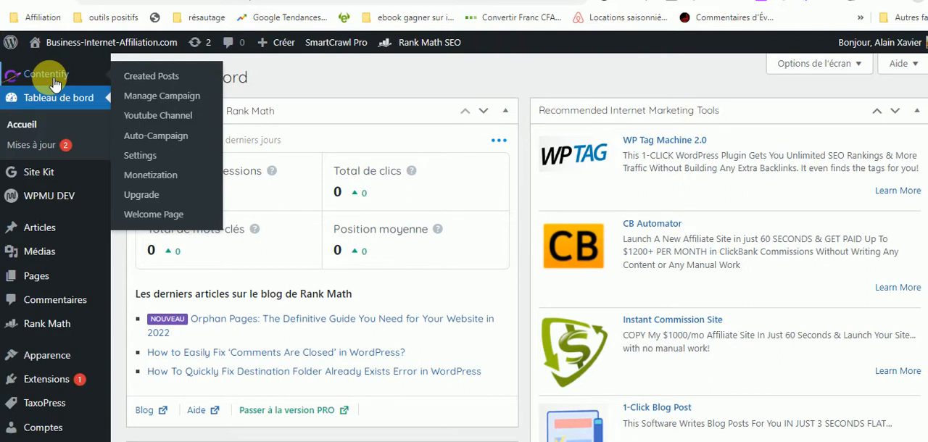
{"action": "left_click", "coordinate": [54, 83]}
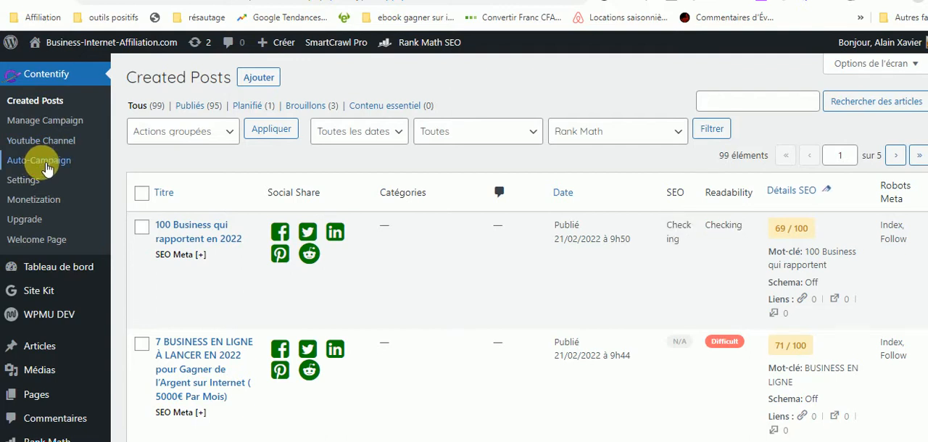
{"action": "left_click", "coordinate": [45, 167]}
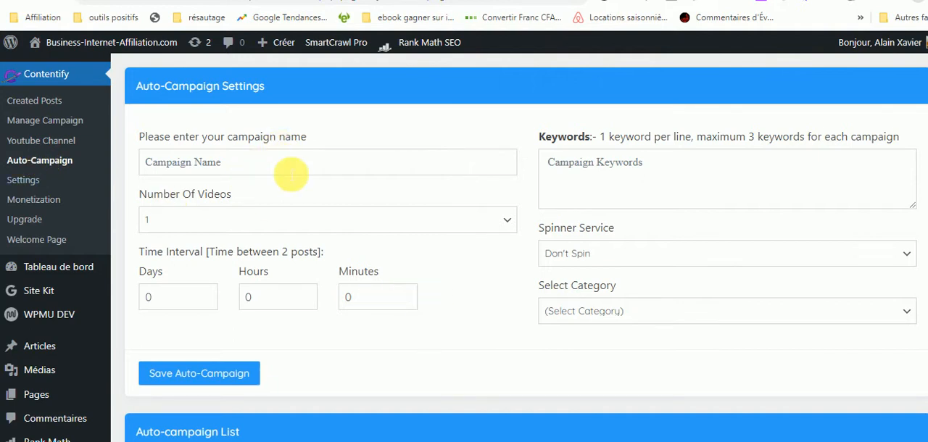
{"action": "left_click", "coordinate": [302, 167]}
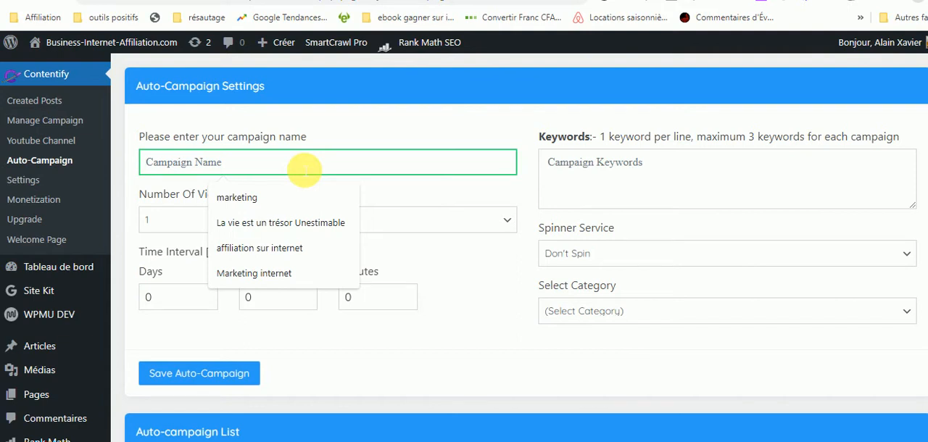
{"action": "type", "text": "Affiliation "}
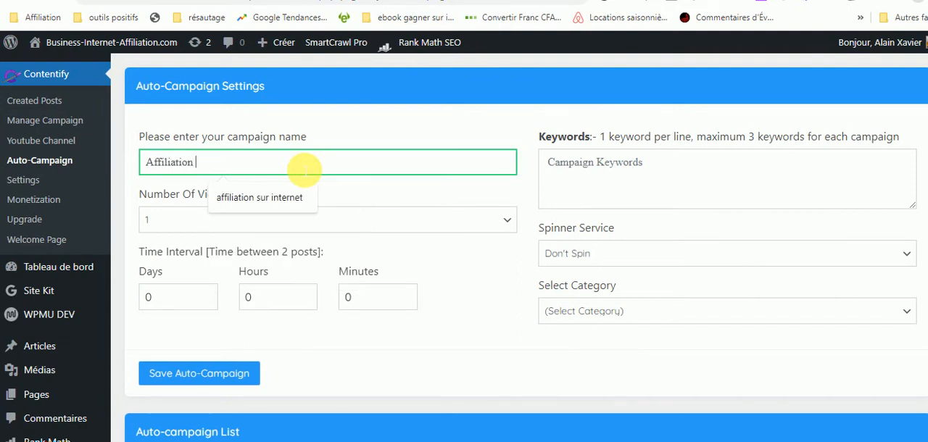
{"action": "type", "text": "business"}
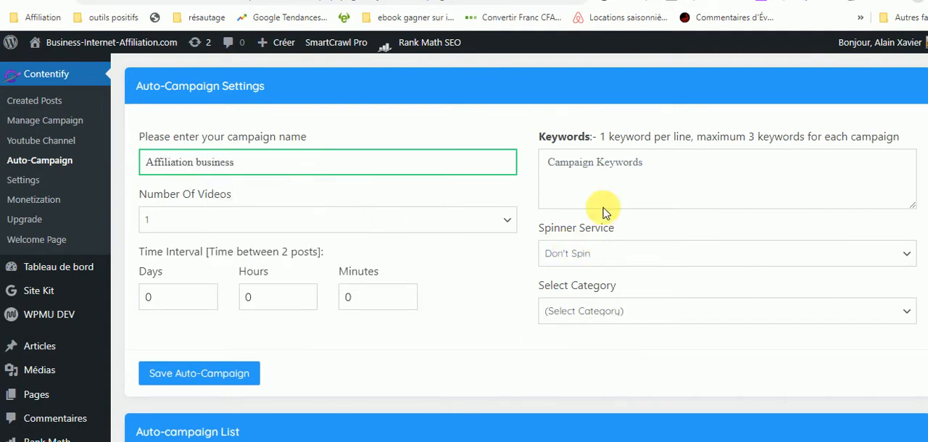
Enter the campaign keywords on separate lines: "revenus en ligne", "business en ligne,", "marketing internet" and "affiliation".
{"action": "left_click", "coordinate": [600, 169]}
{"action": "type", "text": "reve"}
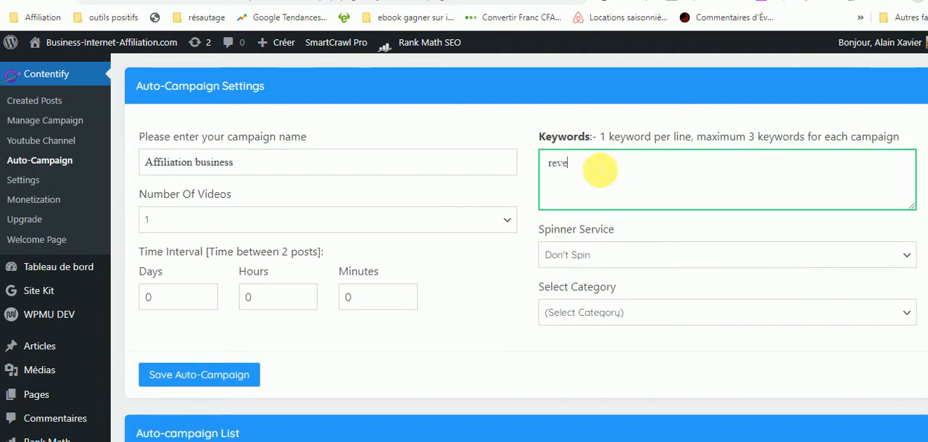
{"action": "type", "text": "nus en lign"}
{"action": "type", "text": "e "}
{"action": "type", "text": "busines"}
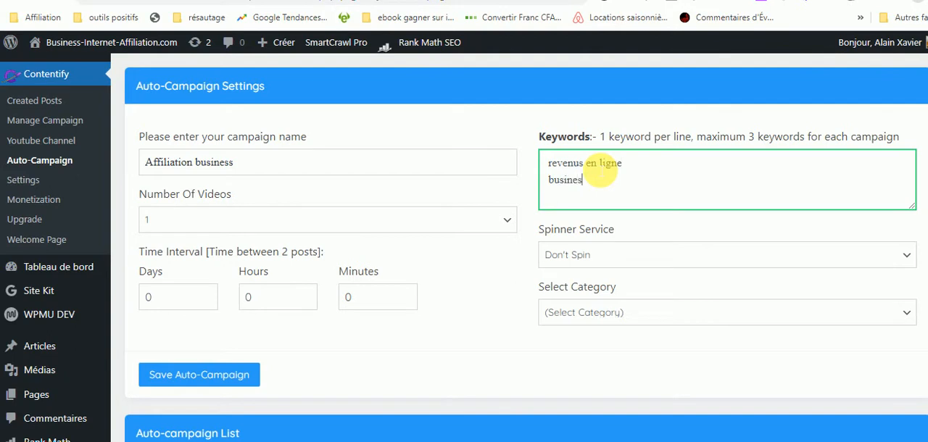
{"action": "type", "text": "s en ligne,"}
{"action": "key", "text": "Return"}
{"action": "type", "text": "marketing inte"}
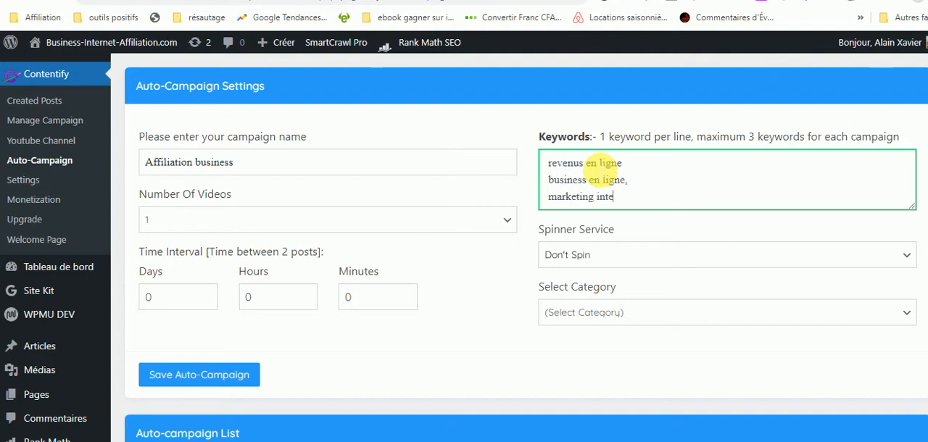
{"action": "type", "text": "rnet"}
{"action": "key", "text": "Return"}
{"action": "type", "text": "affiliationn"}
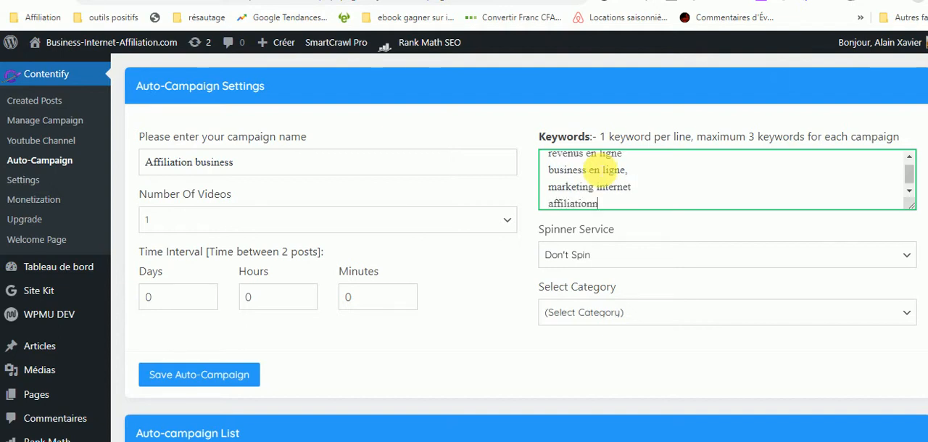
{"action": "key", "text": "BackSpace"}
Set the campaign to 5 videos with a 1-day interval between posts and save the auto-campaign.
{"action": "scroll", "coordinate": [907, 153], "scroll_direction": "down", "scroll_amount": 2}
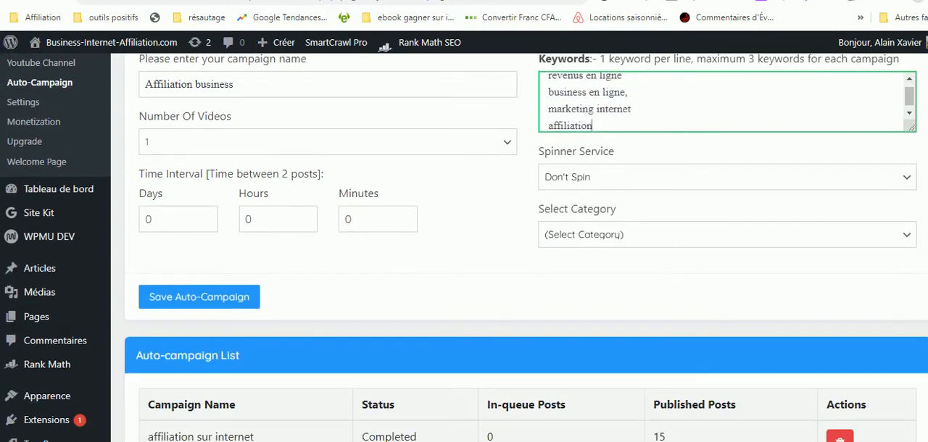
{"action": "left_click", "coordinate": [202, 145]}
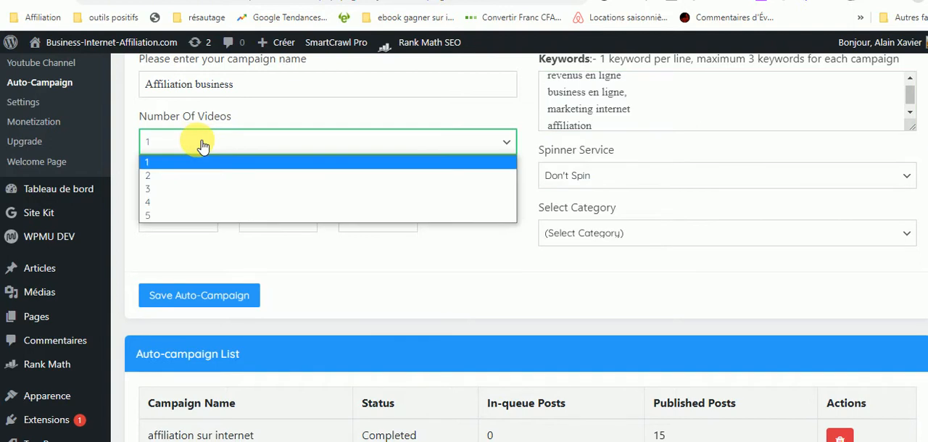
{"action": "left_click", "coordinate": [158, 215]}
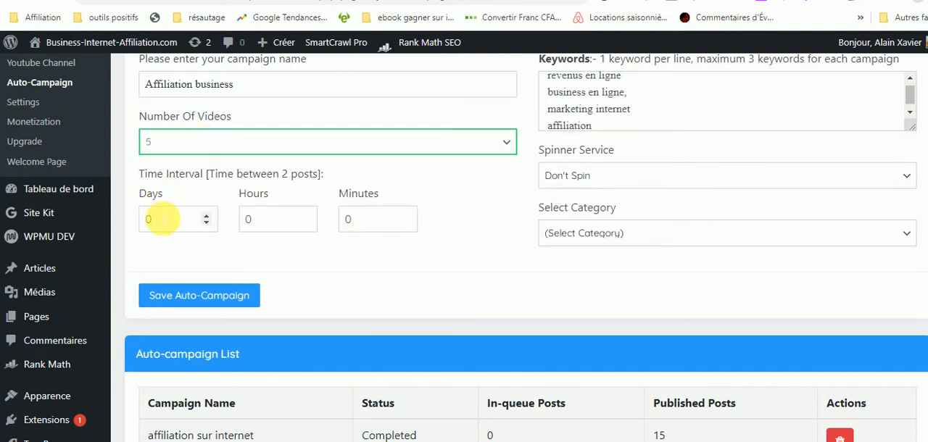
{"action": "left_click", "coordinate": [206, 218]}
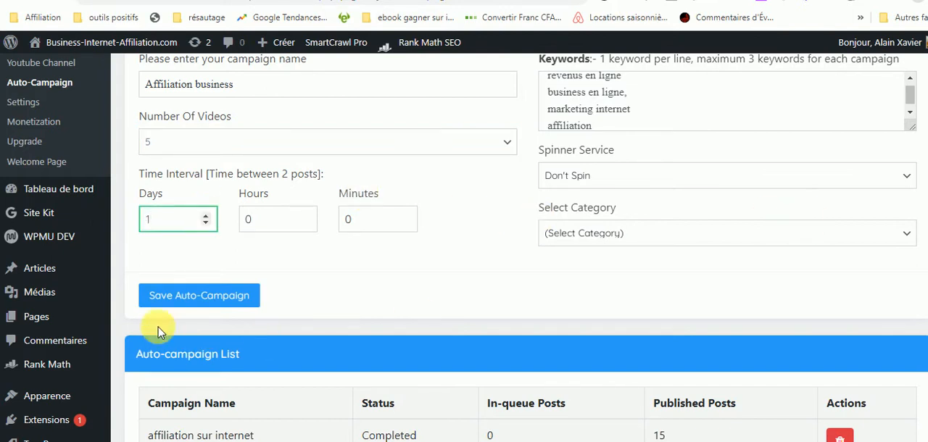
{"action": "left_click", "coordinate": [191, 303]}
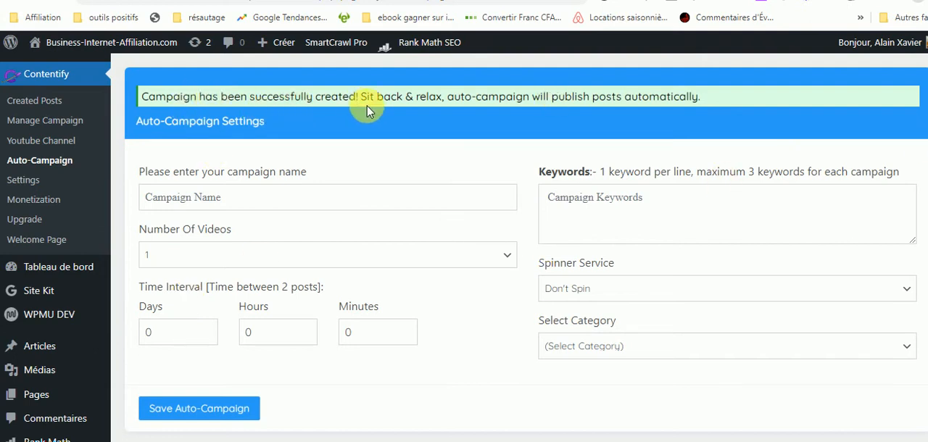
Examine the auto-campaign list for the status and queued posts of each campaign, and review the publication logs.
{"action": "scroll", "coordinate": [684, 155], "scroll_direction": "down", "scroll_amount": 3}
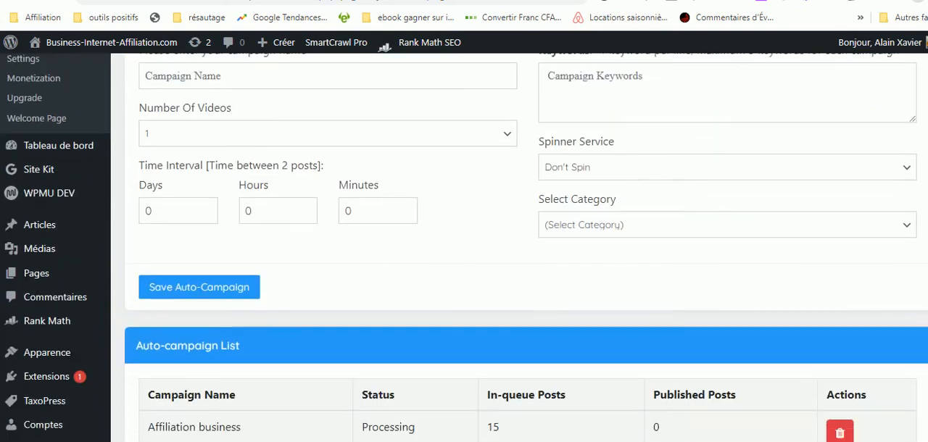
{"action": "scroll", "coordinate": [508, 254], "scroll_direction": "down", "scroll_amount": 2}
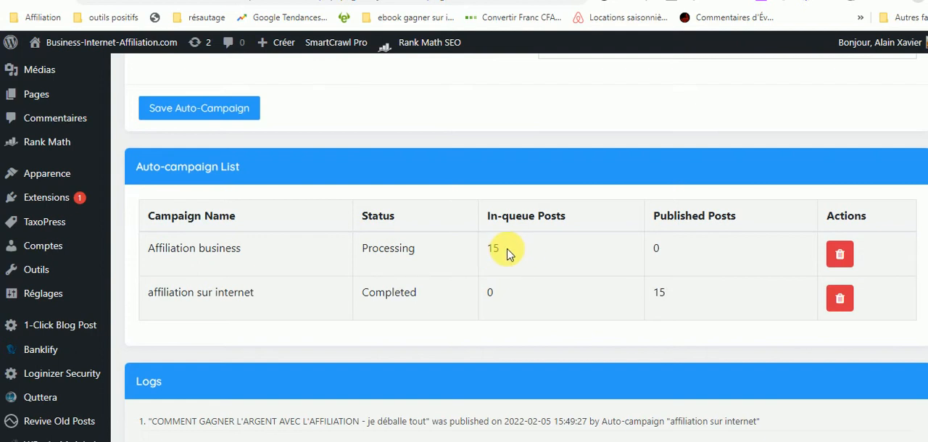
{"action": "scroll", "coordinate": [492, 265], "scroll_direction": "down", "scroll_amount": 3}
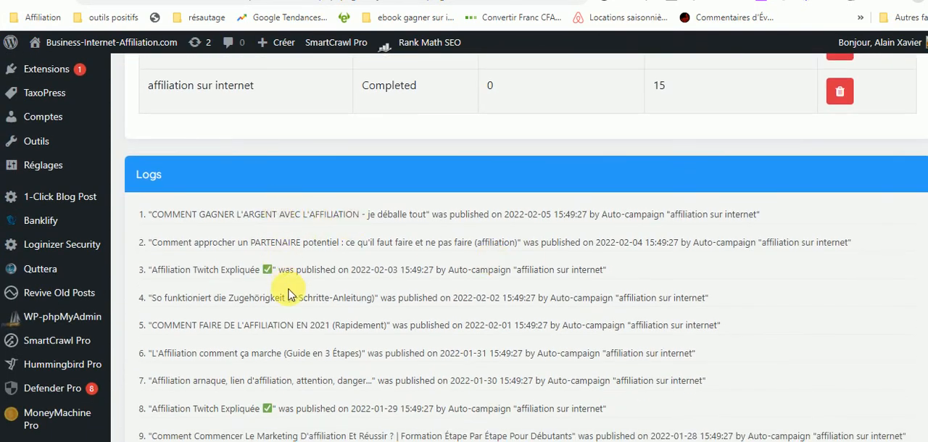
{"action": "scroll", "coordinate": [472, 185], "scroll_direction": "down", "scroll_amount": 2}
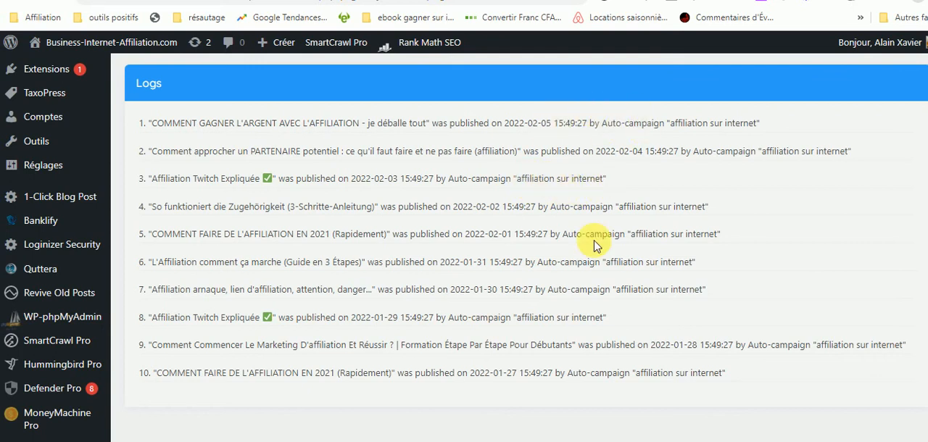
{"action": "scroll", "coordinate": [526, 247], "scroll_direction": "up", "scroll_amount": 3}
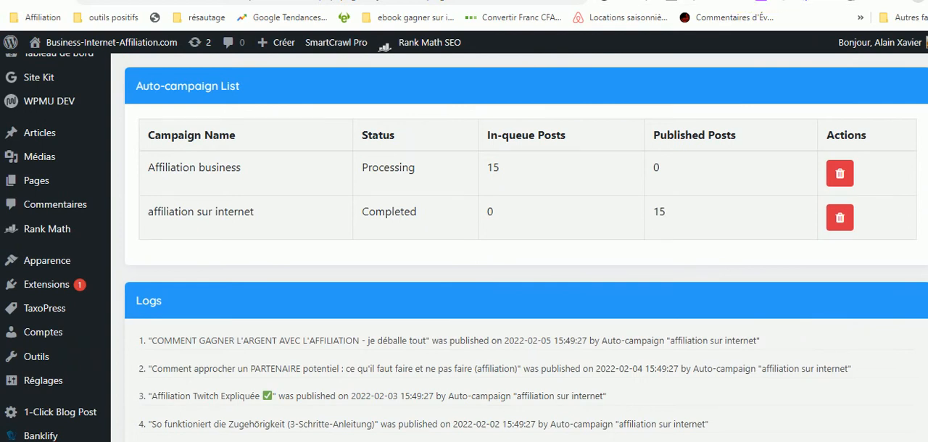
{"action": "scroll", "coordinate": [527, 246], "scroll_direction": "up", "scroll_amount": 5}
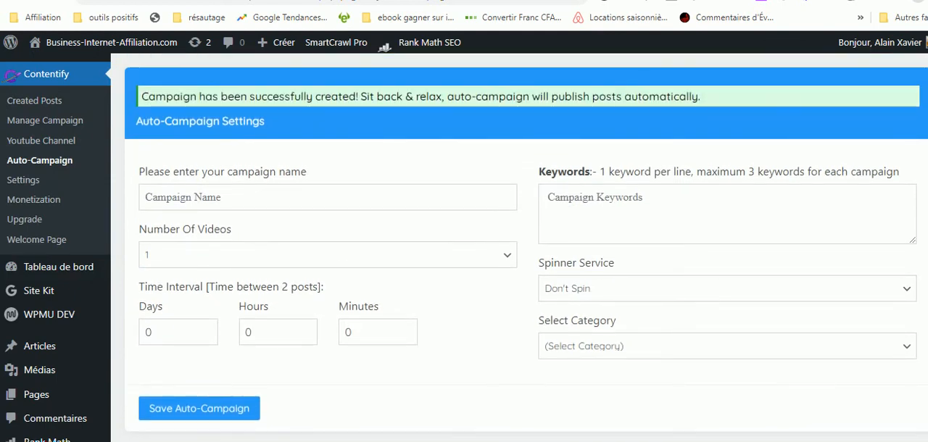
{"action": "scroll", "coordinate": [464, 246], "scroll_direction": "down", "scroll_amount": 2}
{"action": "scroll", "coordinate": [464, 247], "scroll_direction": "up", "scroll_amount": 2}
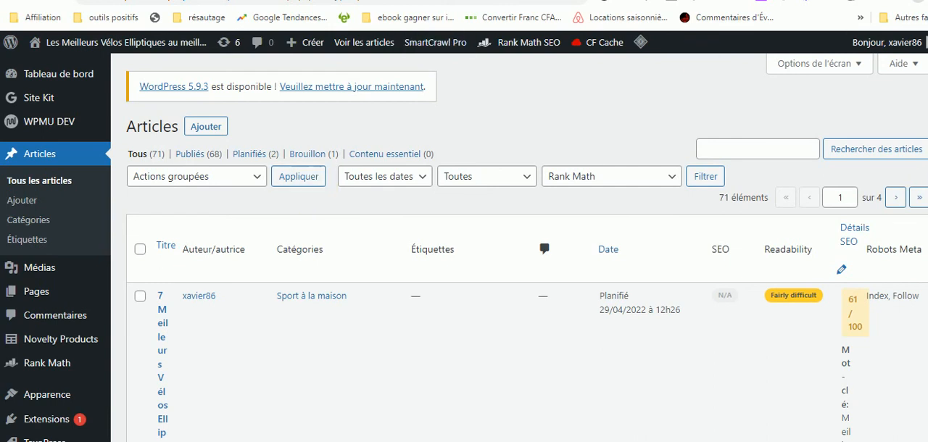
Return to the elliptical bike site's article list and open the scheduled article "7 Meilleurs Vélos Elliptiques Pour la Maison sur Amazon" for editing.
{"action": "scroll", "coordinate": [520, 246], "scroll_direction": "down", "scroll_amount": 4}
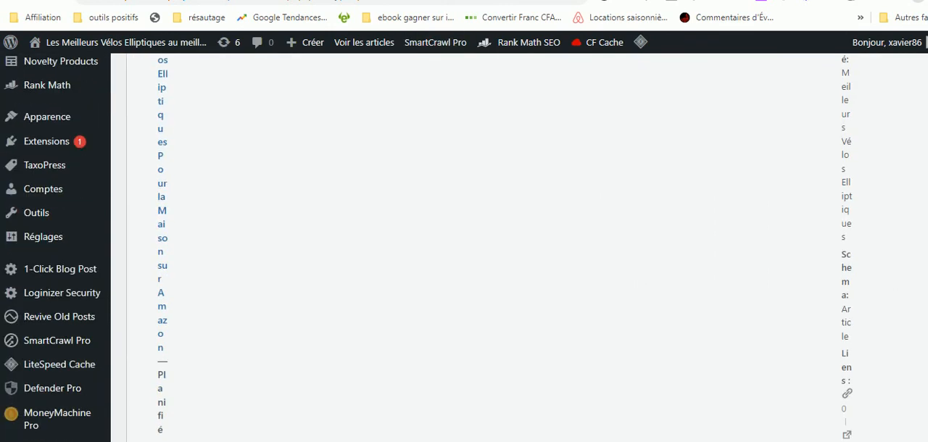
{"action": "scroll", "coordinate": [519, 247], "scroll_direction": "up", "scroll_amount": 4}
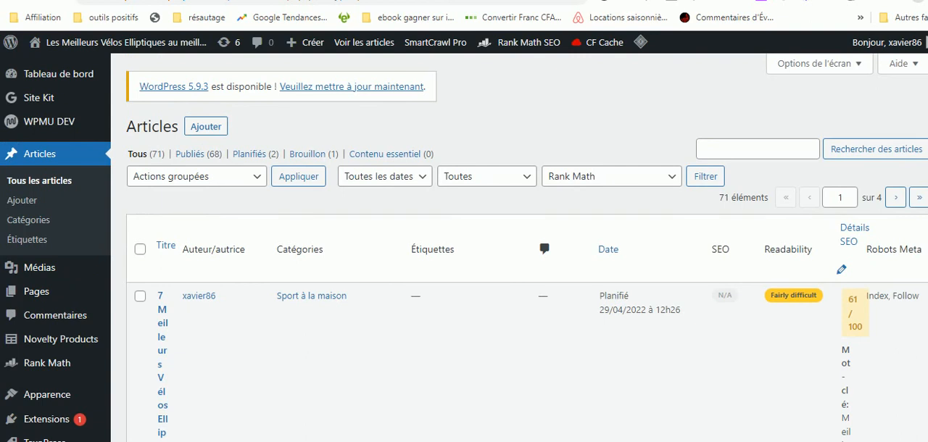
{"action": "scroll", "coordinate": [519, 247], "scroll_direction": "down", "scroll_amount": 4}
{"action": "scroll", "coordinate": [520, 247], "scroll_direction": "up", "scroll_amount": 4}
{"action": "scroll", "coordinate": [519, 247], "scroll_direction": "down", "scroll_amount": 8}
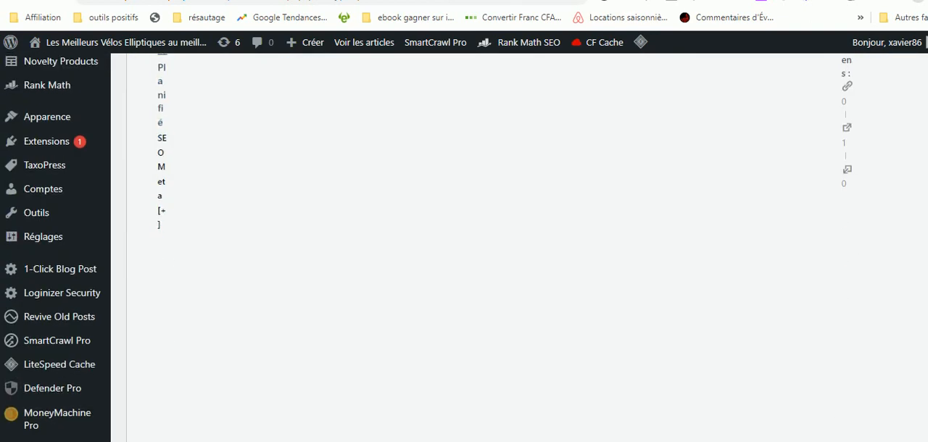
{"action": "scroll", "coordinate": [519, 247], "scroll_direction": "up", "scroll_amount": 8}
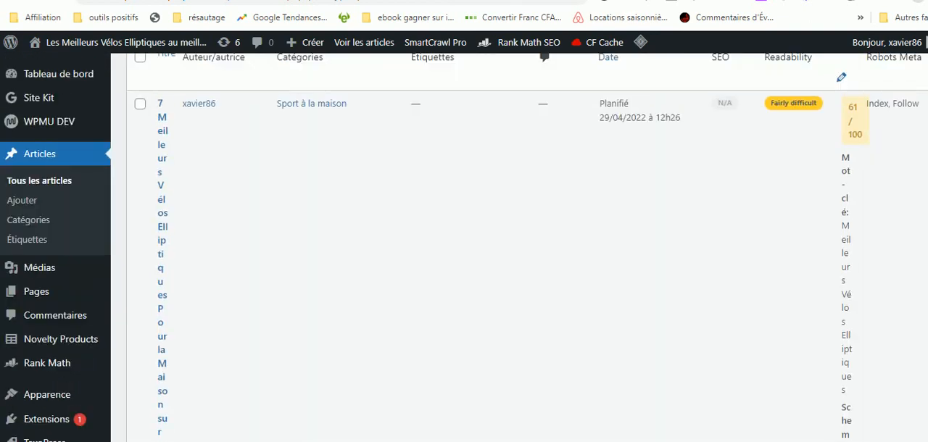
{"action": "triple_click", "coordinate": [167, 217]}
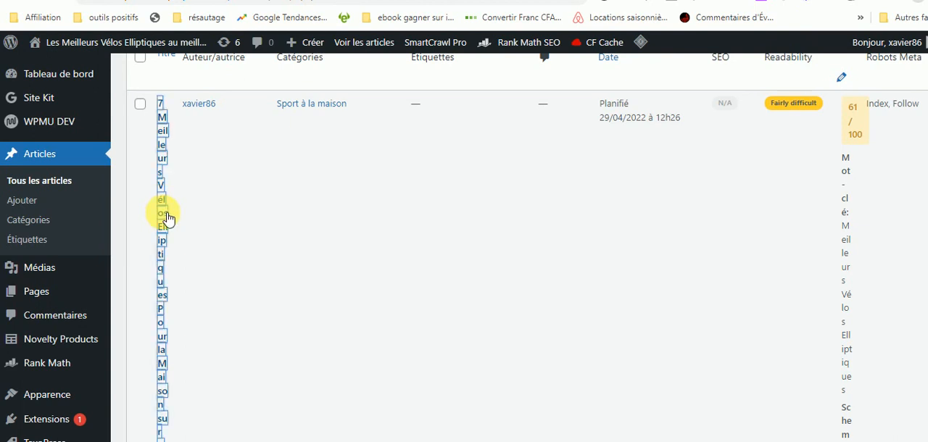
{"action": "left_click", "coordinate": [167, 216]}
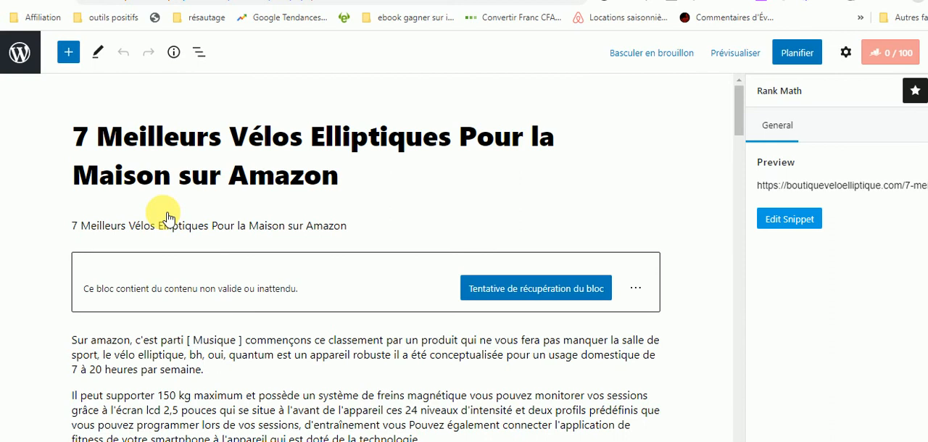
Save the article with its scheduled publication and open its page on the site.
{"action": "left_click", "coordinate": [798, 58]}
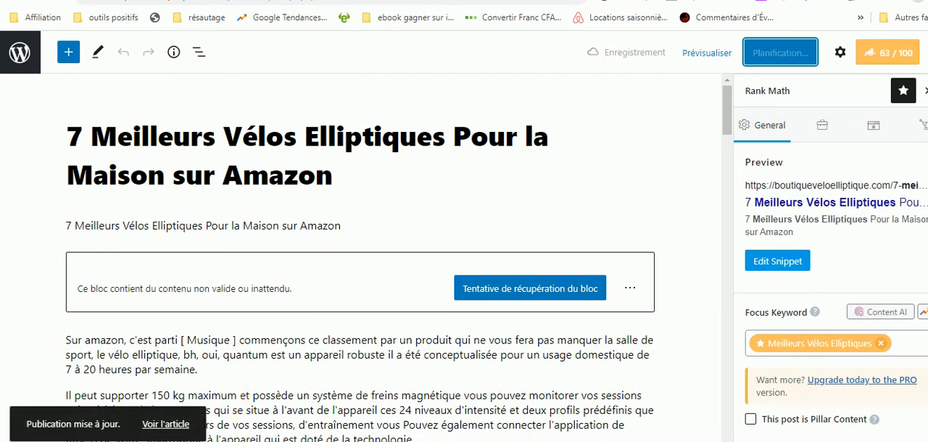
{"action": "left_click", "coordinate": [166, 429]}
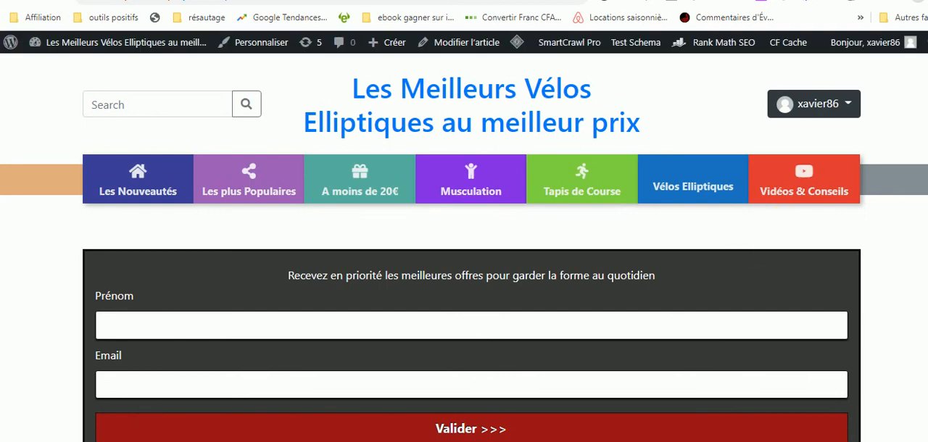
Examine the article page from start to end, including the signup form, embedded YouTube video, generated text, internal links and Amazon product promotions.
{"action": "scroll", "coordinate": [319, 187], "scroll_direction": "down", "scroll_amount": 5}
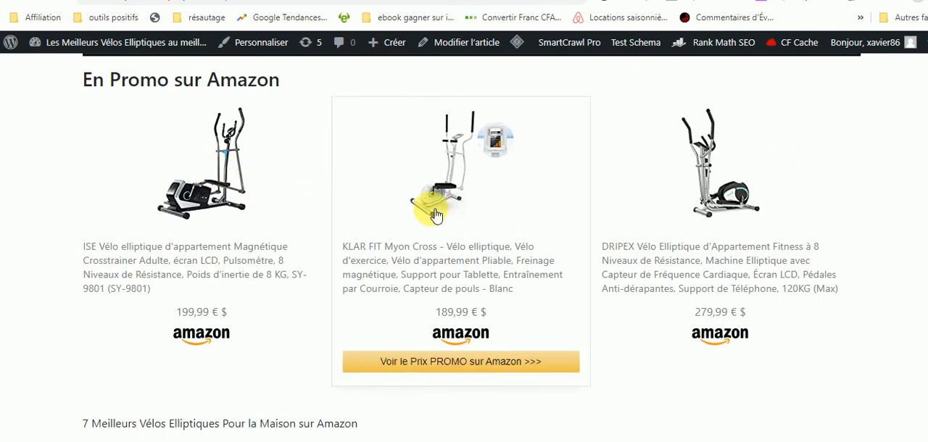
{"action": "scroll", "coordinate": [464, 247], "scroll_direction": "down", "scroll_amount": 3}
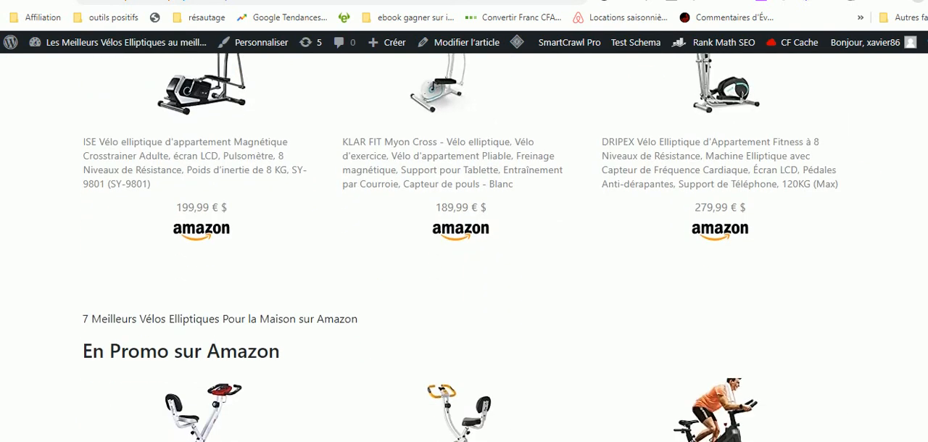
{"action": "scroll", "coordinate": [464, 247], "scroll_direction": "down", "scroll_amount": 5}
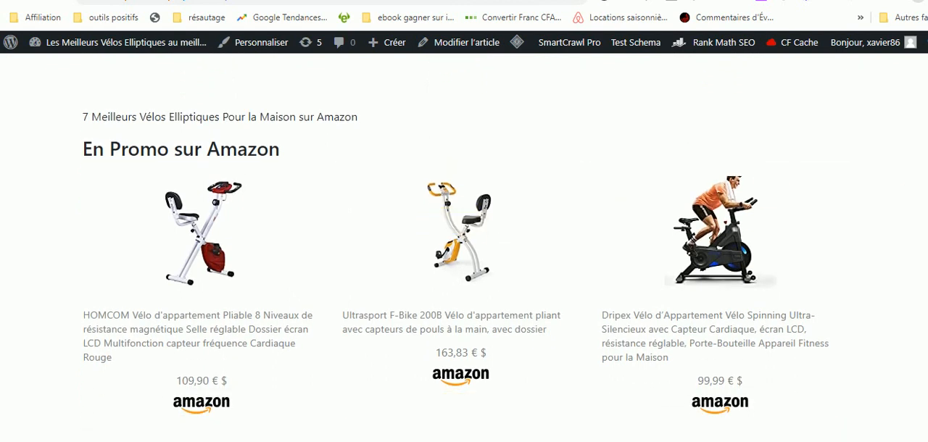
{"action": "scroll", "coordinate": [464, 247], "scroll_direction": "down", "scroll_amount": 10}
{"action": "scroll", "coordinate": [465, 247], "scroll_direction": "up", "scroll_amount": 3}
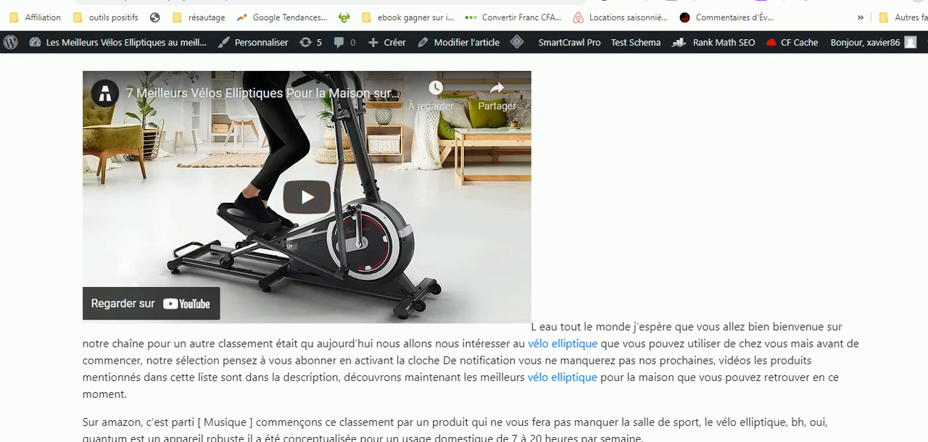
{"action": "scroll", "coordinate": [464, 247], "scroll_direction": "down", "scroll_amount": 8}
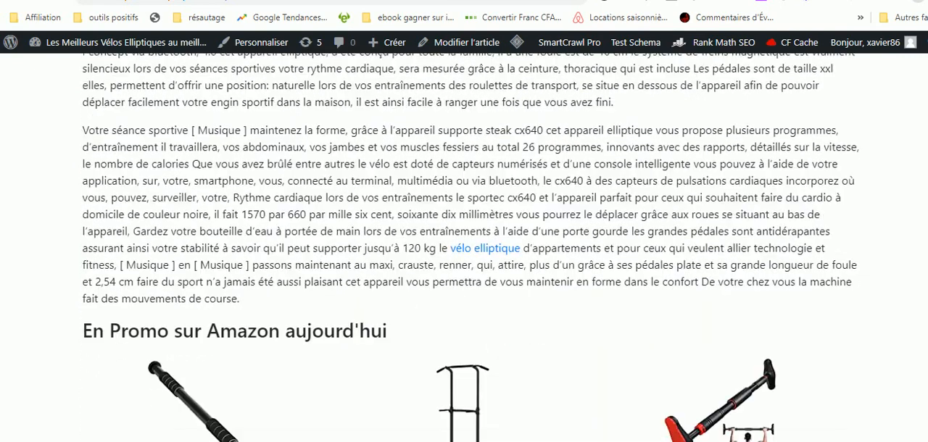
{"action": "scroll", "coordinate": [135, 291], "scroll_direction": "down", "scroll_amount": 5}
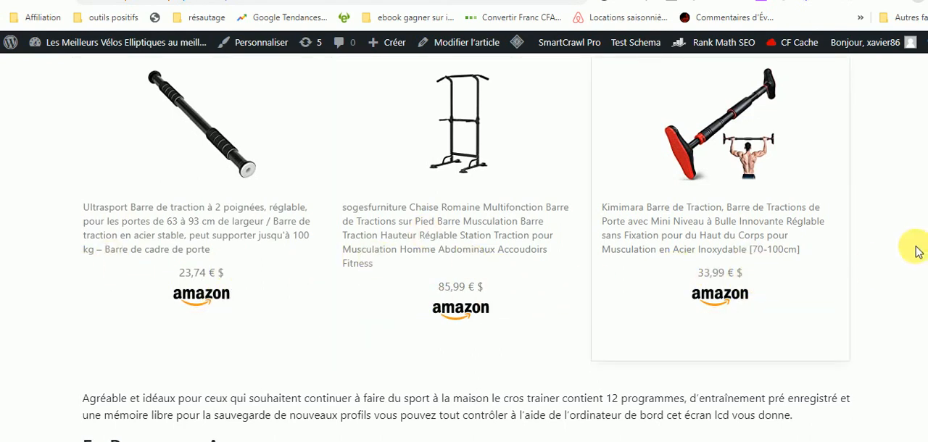
{"action": "scroll", "coordinate": [918, 251], "scroll_direction": "down", "scroll_amount": 15}
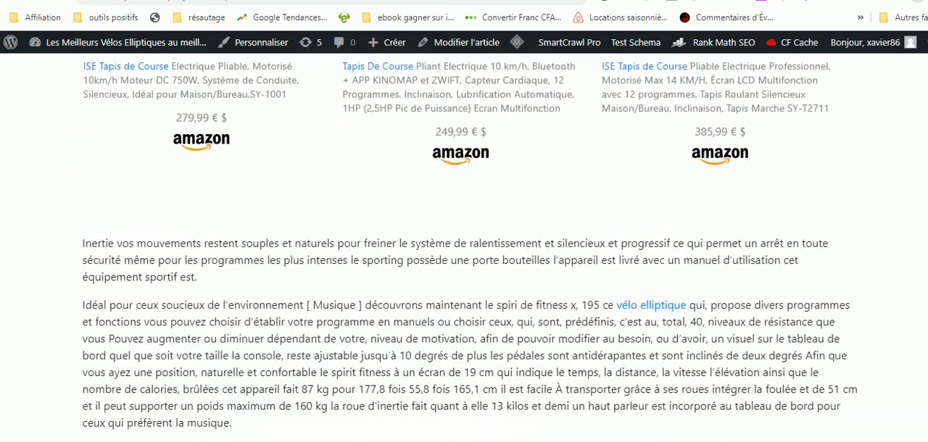
{"action": "scroll", "coordinate": [464, 251], "scroll_direction": "down", "scroll_amount": 5}
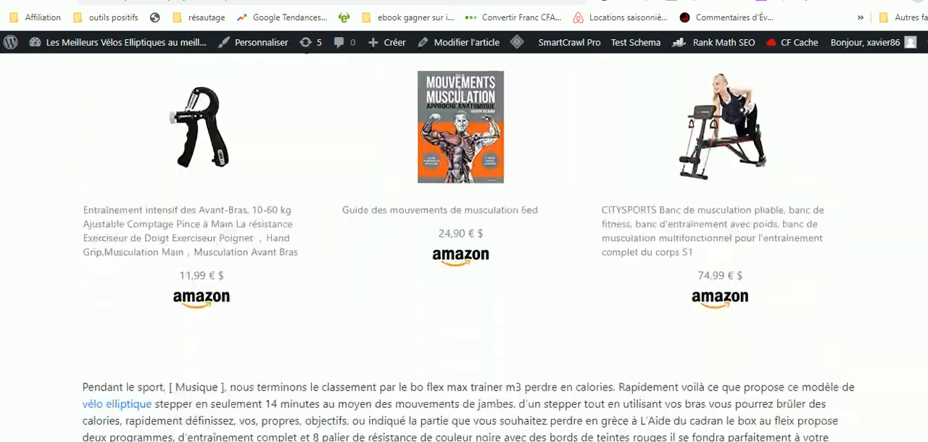
{"action": "scroll", "coordinate": [464, 248], "scroll_direction": "up", "scroll_amount": 20}
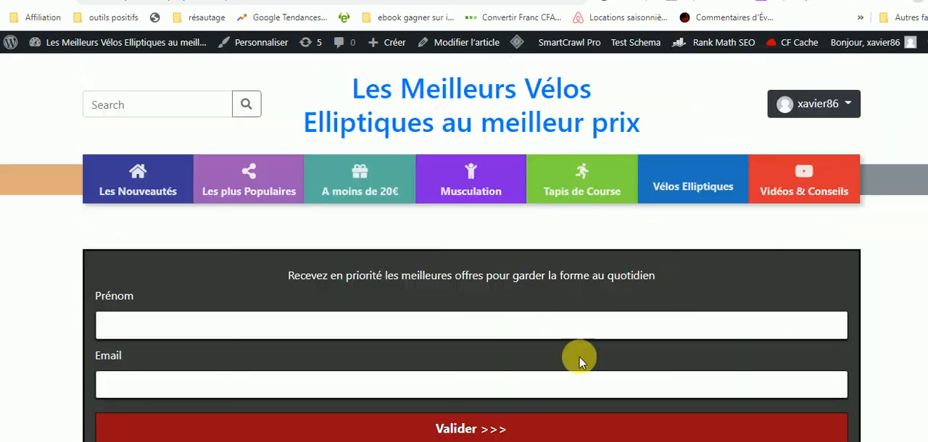
{"action": "scroll", "coordinate": [464, 247], "scroll_direction": "down", "scroll_amount": 3}
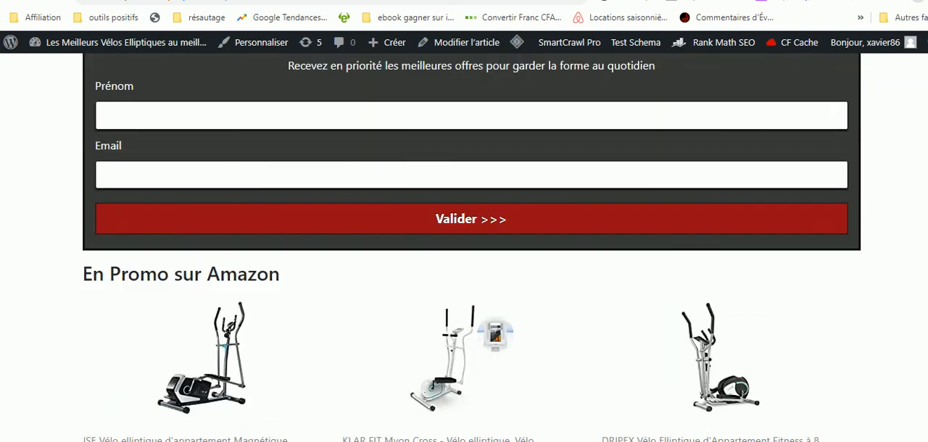
{"action": "scroll", "coordinate": [464, 248], "scroll_direction": "down", "scroll_amount": 3}
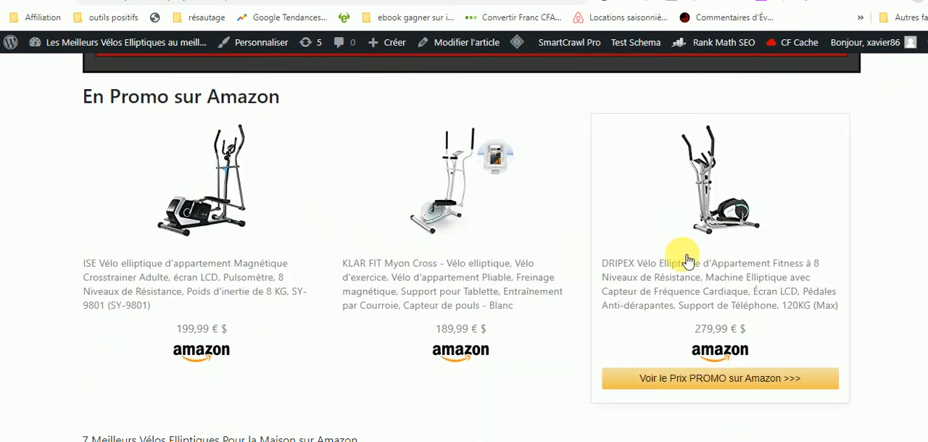
{"action": "scroll", "coordinate": [464, 248], "scroll_direction": "down", "scroll_amount": 20}
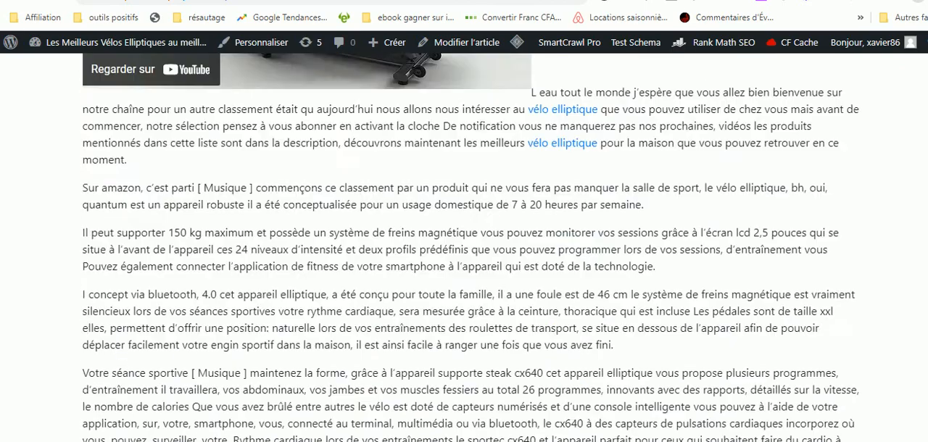
{"action": "scroll", "coordinate": [465, 248], "scroll_direction": "up", "scroll_amount": 20}
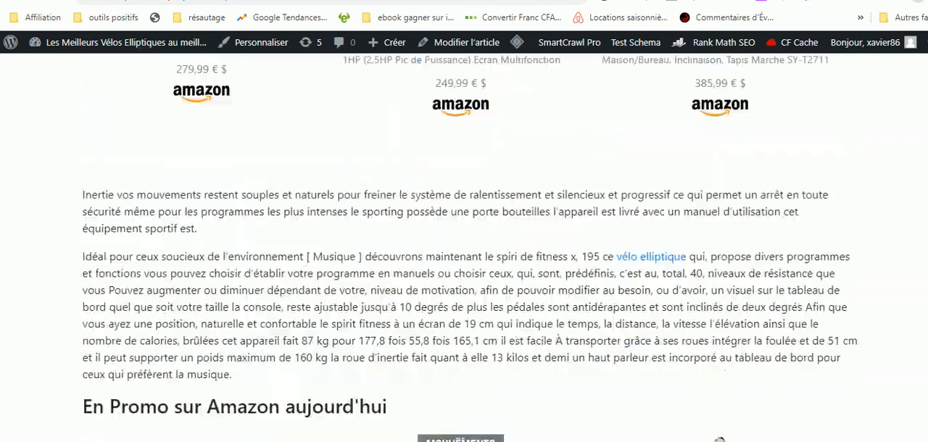
{"action": "scroll", "coordinate": [464, 247], "scroll_direction": "up", "scroll_amount": 4}
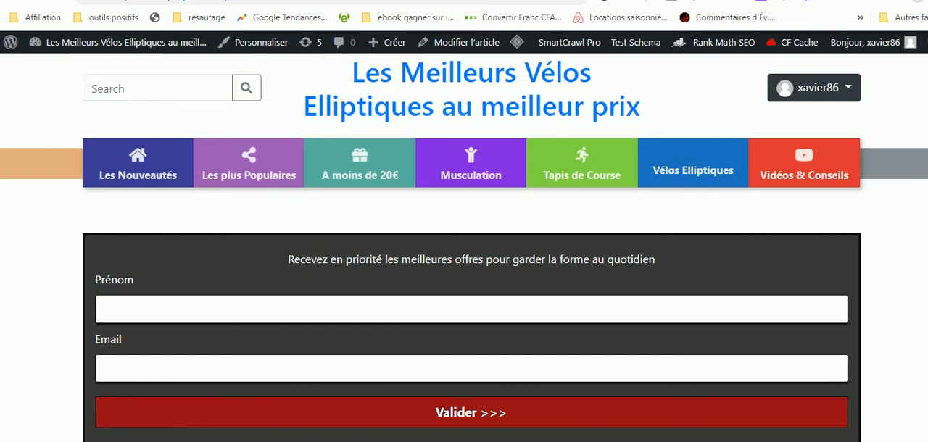
{"action": "scroll", "coordinate": [464, 246], "scroll_direction": "down", "scroll_amount": 12}
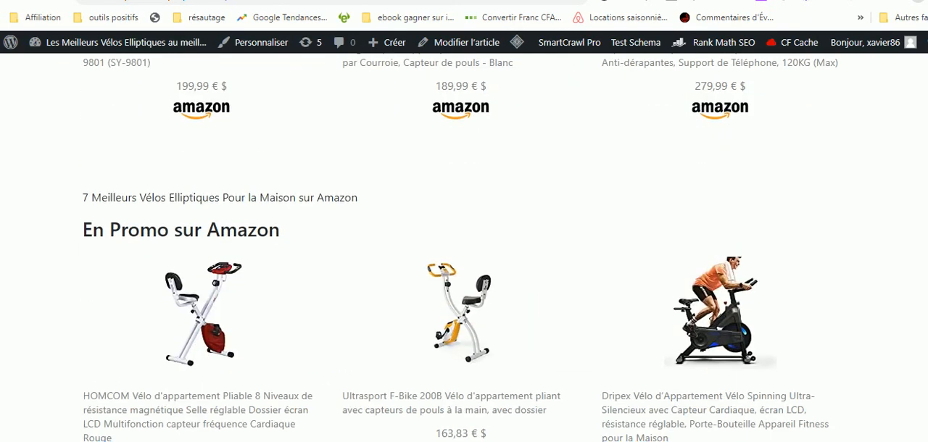
{"action": "scroll", "coordinate": [464, 247], "scroll_direction": "down", "scroll_amount": 15}
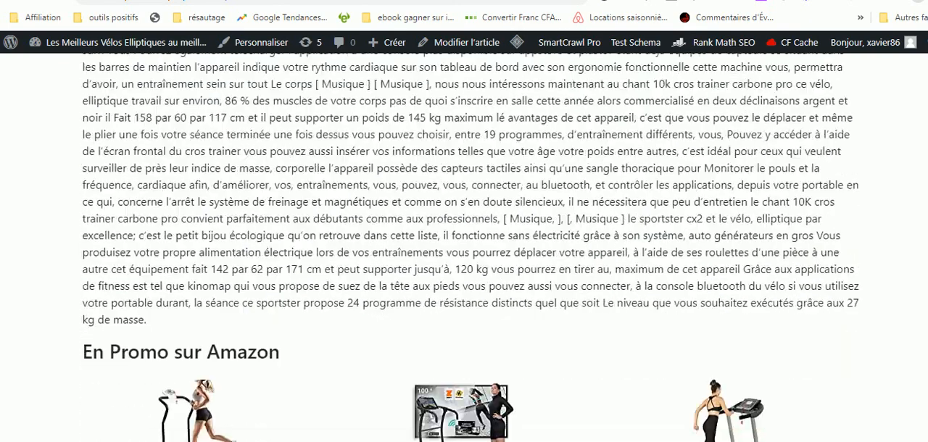